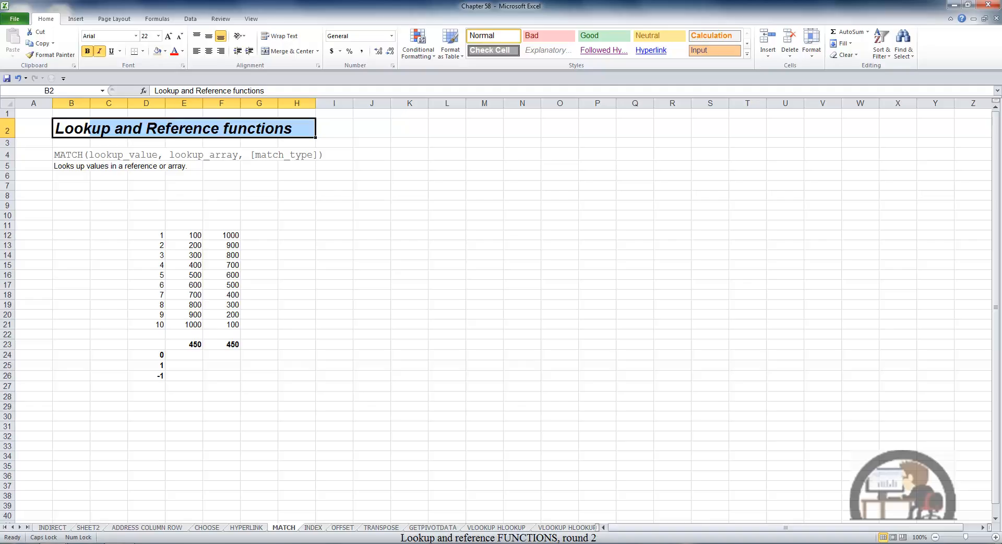
# Start a MATCH formula in E24 with lookup value E23, lookup array E12:E21 and match type $D24, locking only that reference's column
pyautogui.click(191, 357)
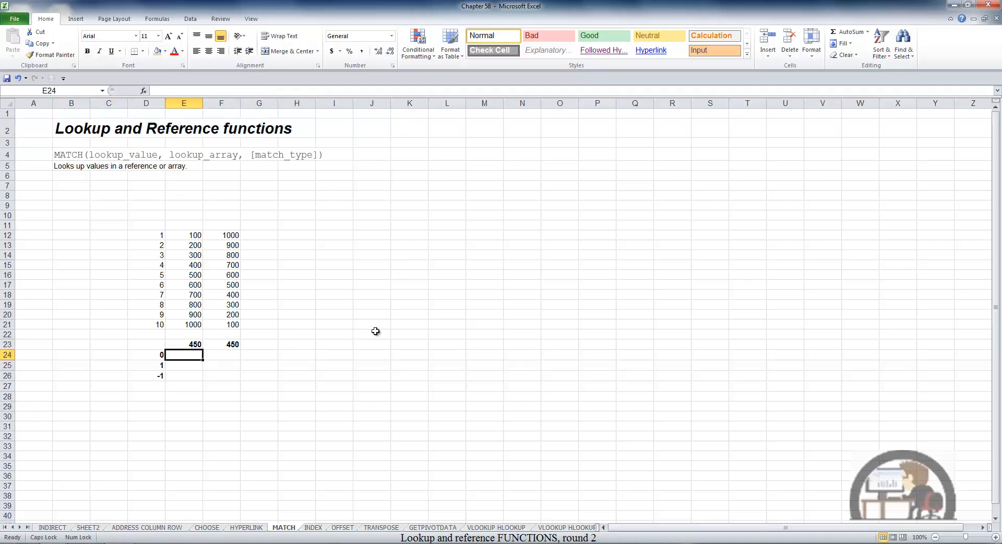
pyautogui.write('=MATCH(')
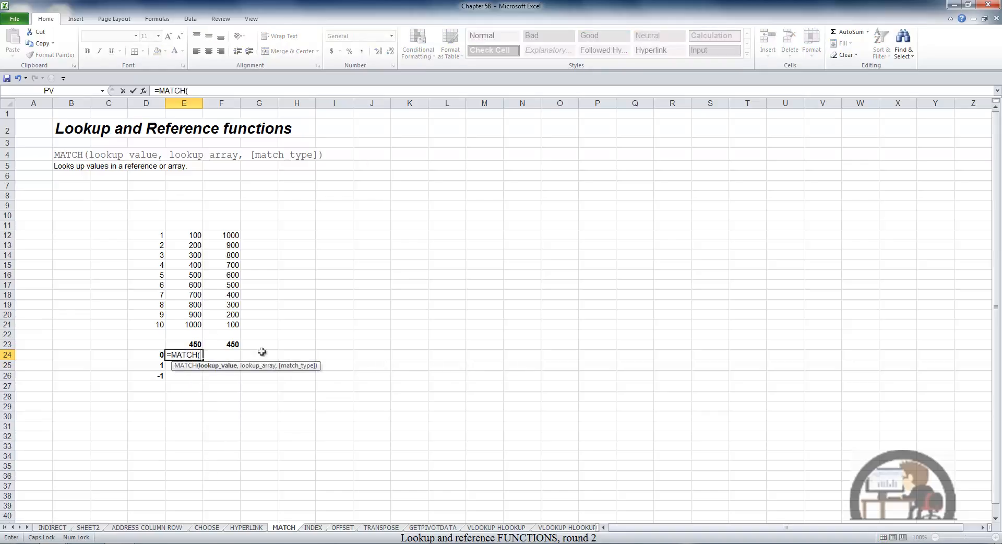
pyautogui.click(191, 345)
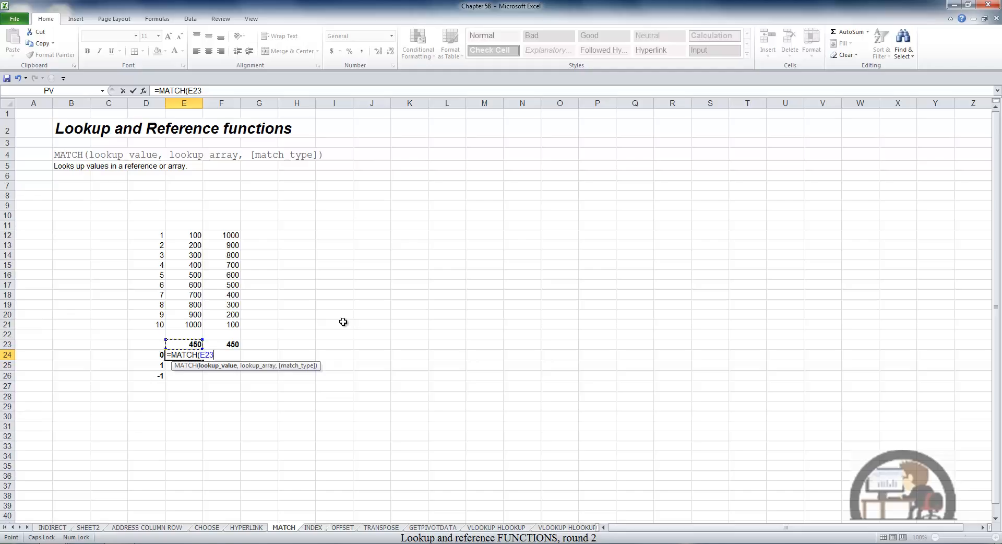
pyautogui.write(',')
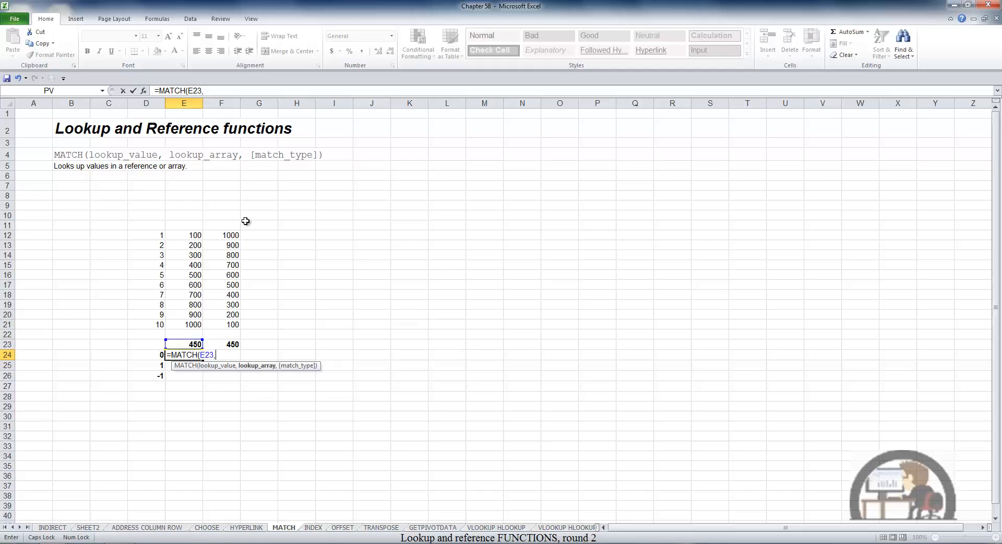
pyautogui.moveTo(189, 235); pyautogui.dragTo(186, 326)
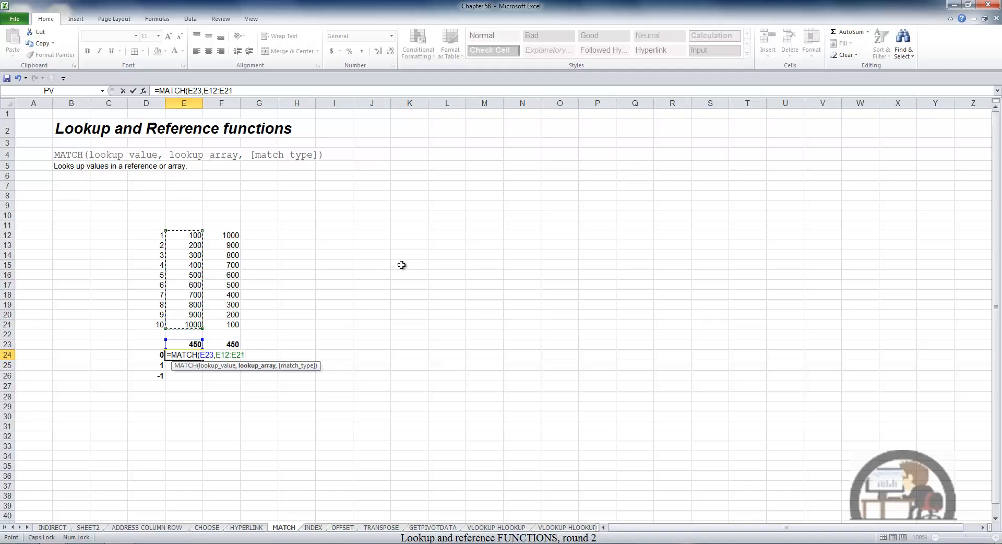
pyautogui.write(',')
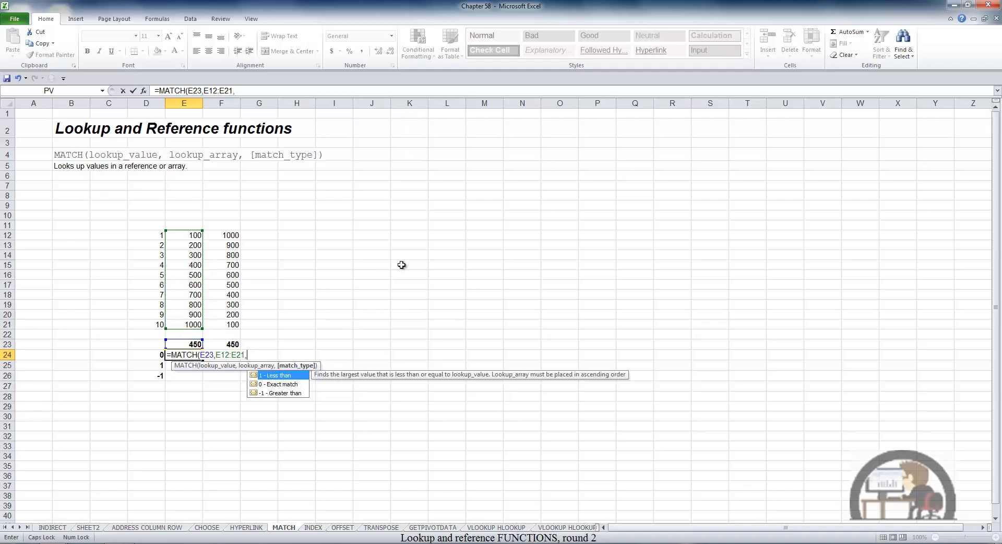
pyautogui.click(157, 357)
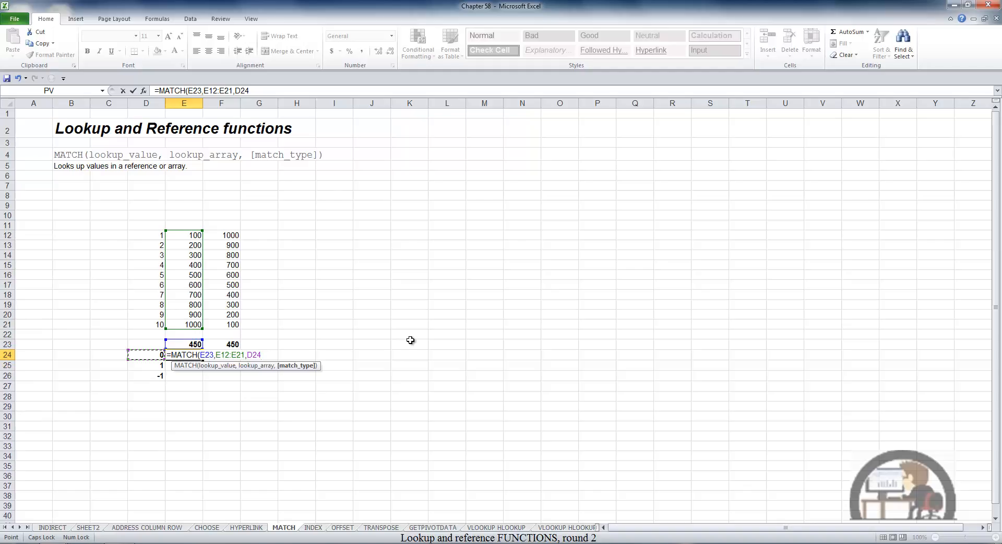
pyautogui.press('F4')
pyautogui.press('F4')
pyautogui.press('F4')
# Lock the rows of the lookup value and lookup array as E$23 and E$12:E$21, and complete the formula in E24
pyautogui.click(205, 355)
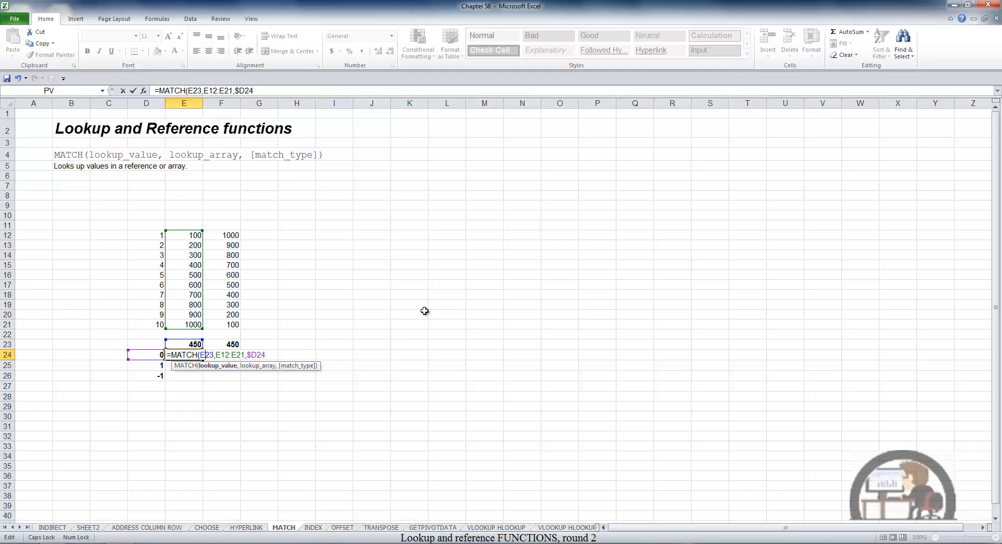
pyautogui.press('F4')
pyautogui.press('F4')
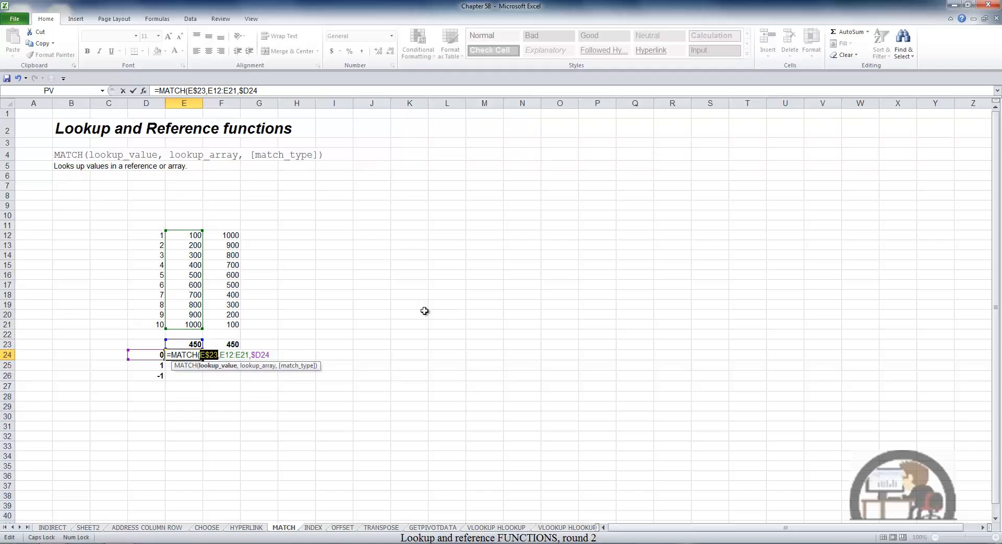
pyautogui.moveTo(225, 355); pyautogui.dragTo(229, 355)
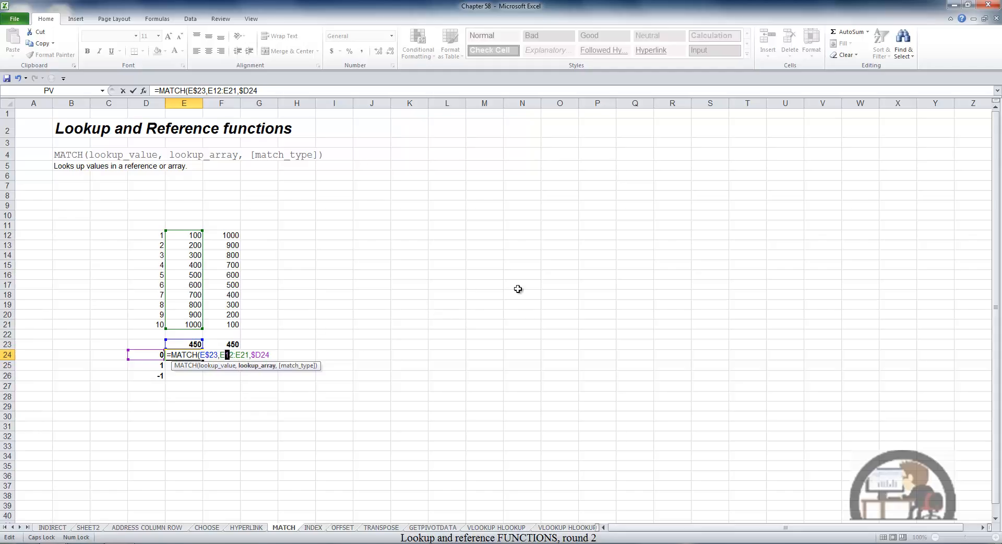
pyautogui.press('F4')
pyautogui.press('F4')
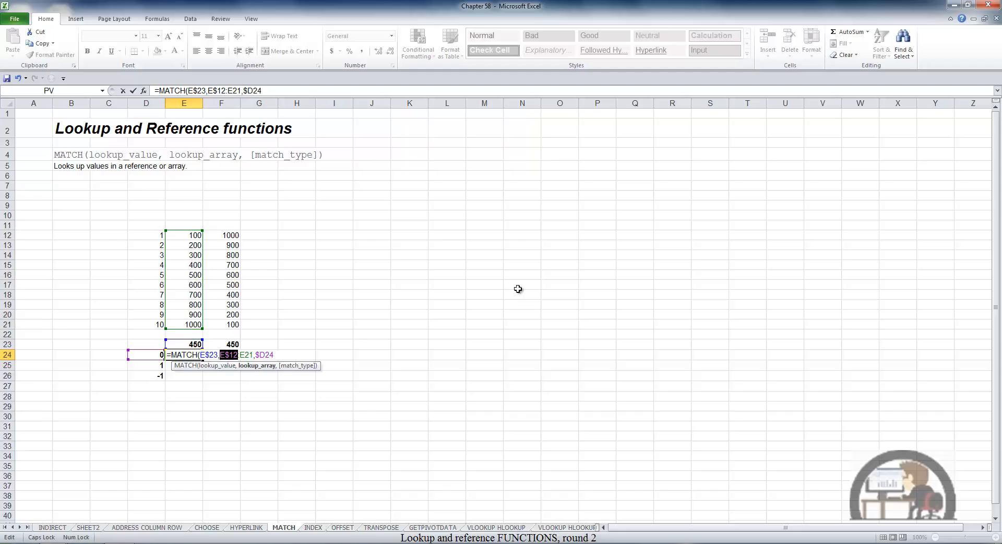
pyautogui.click(245, 351)
pyautogui.press('F4')
pyautogui.press('F4')
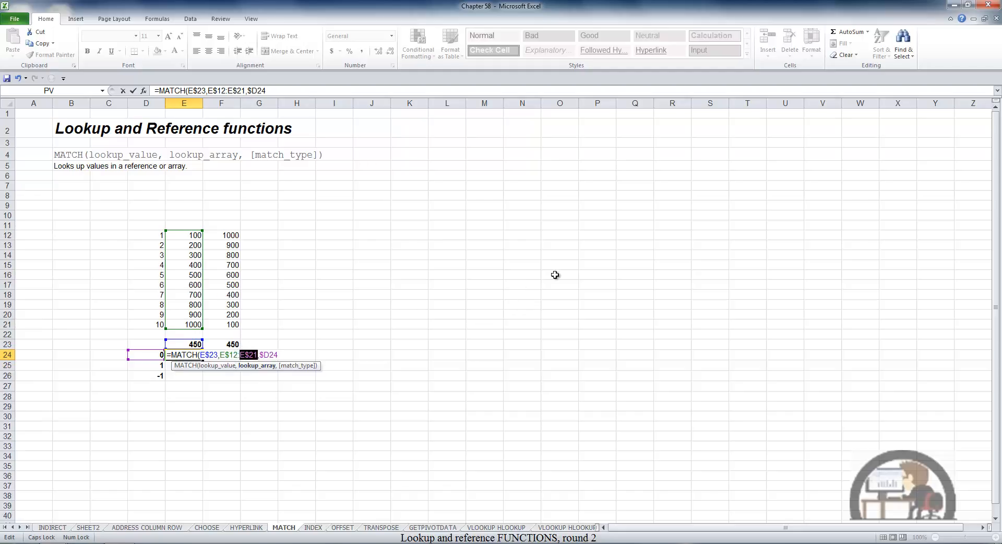
pyautogui.press('Return')
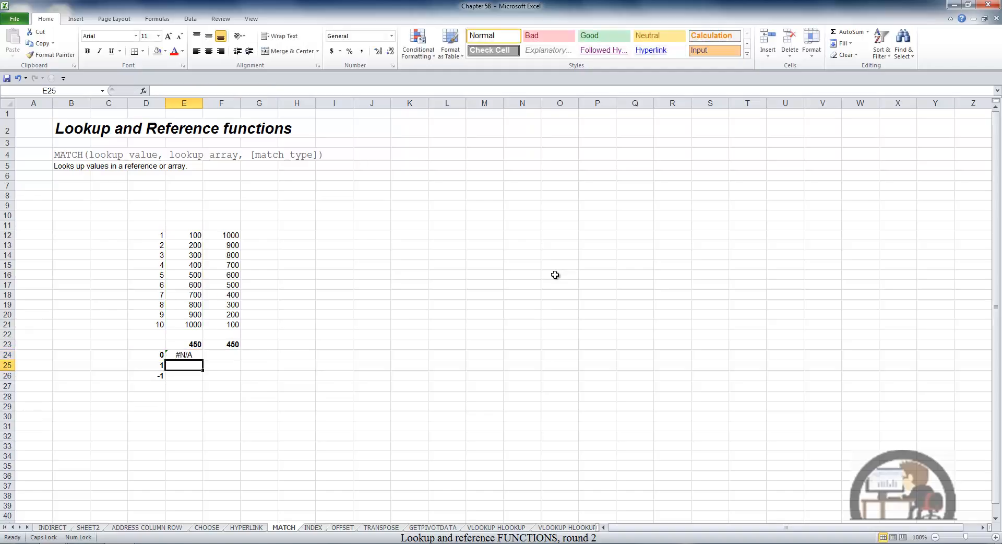
# Set the lookup value in E23 to 400
pyautogui.press('Up')
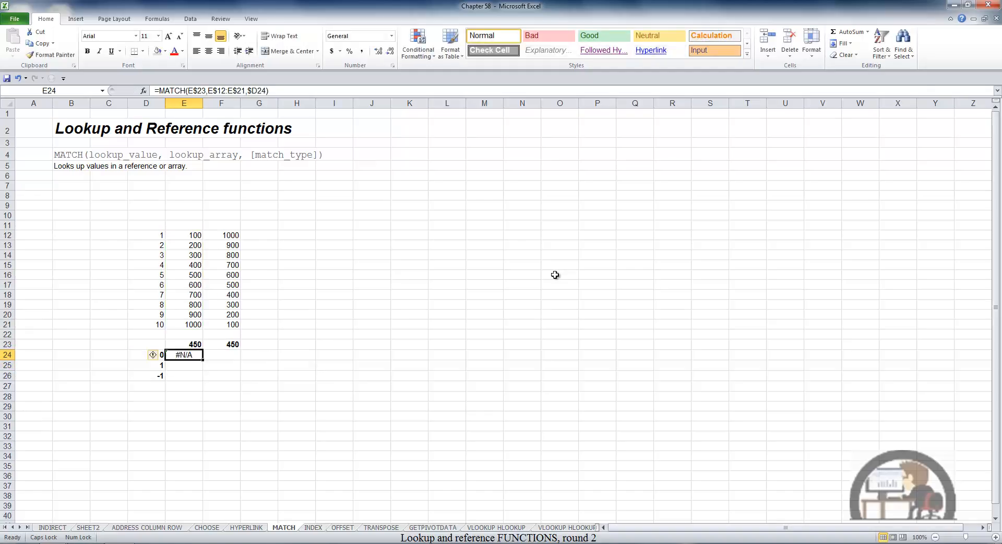
pyautogui.press('Up')
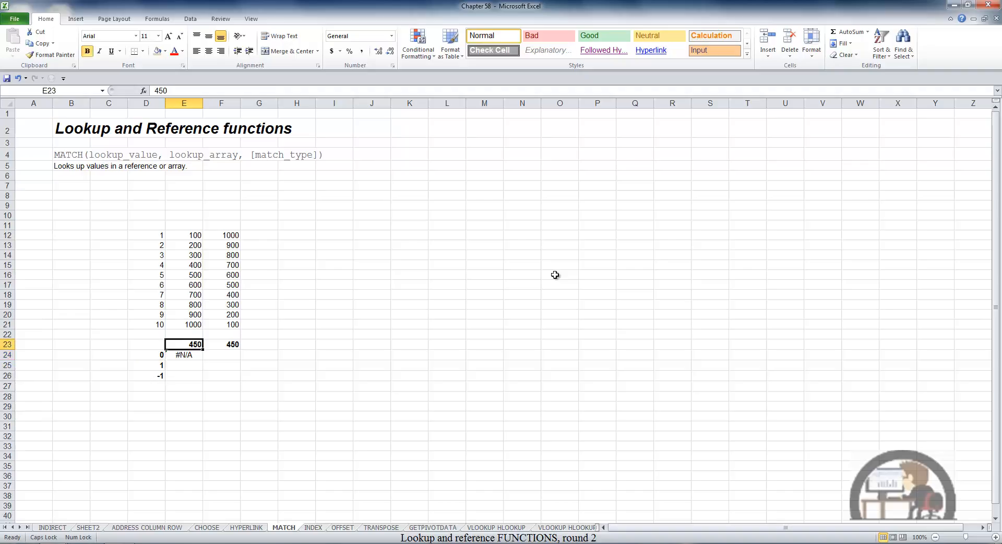
pyautogui.write('40')
pyautogui.hotkey('ctrl', 'Return')
# Copy the MATCH formula from E24 to F24 and inspect the references of the copy
pyautogui.press('Down')
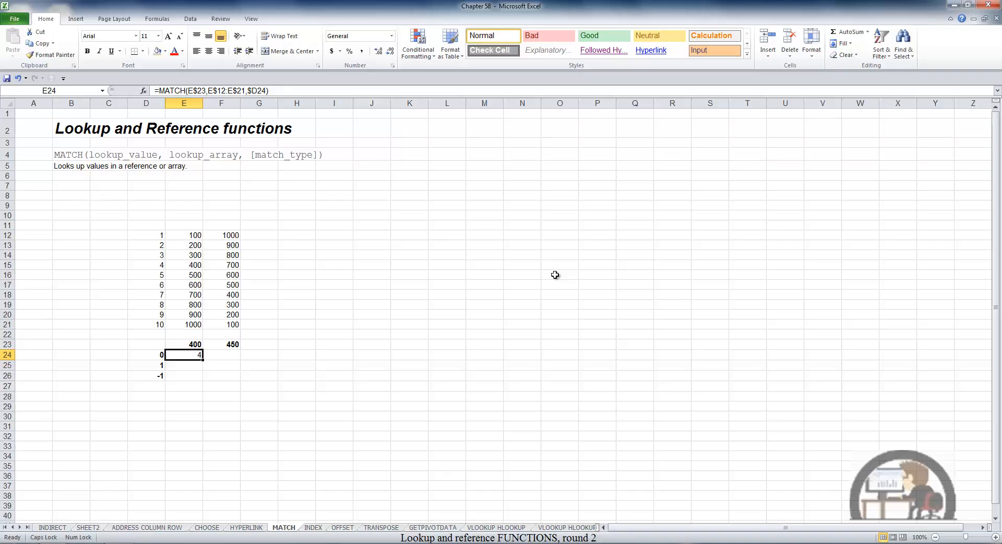
pyautogui.hotkey('ctrl', 'c')
pyautogui.press('Right')
pyautogui.press('Return')
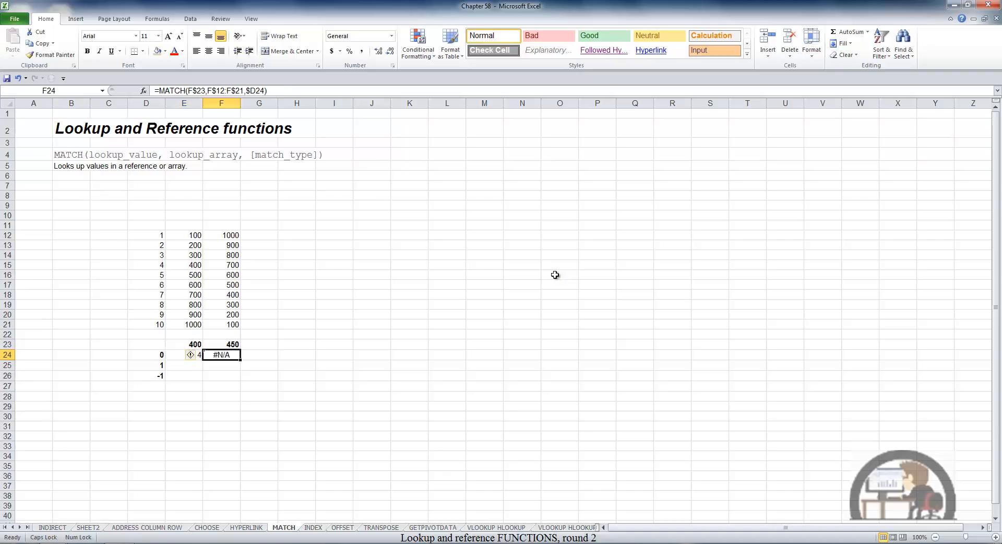
pyautogui.press('F2')
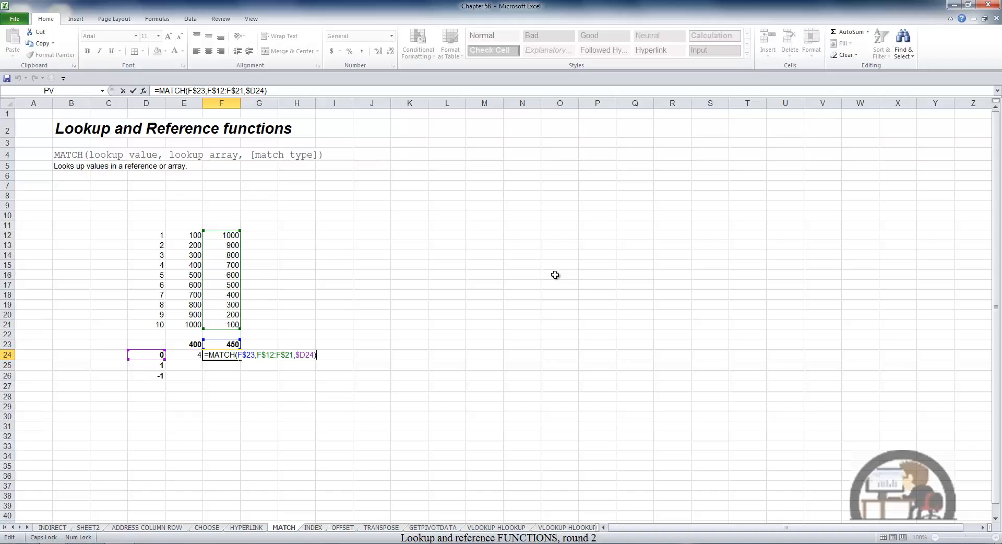
pyautogui.press('Escape')
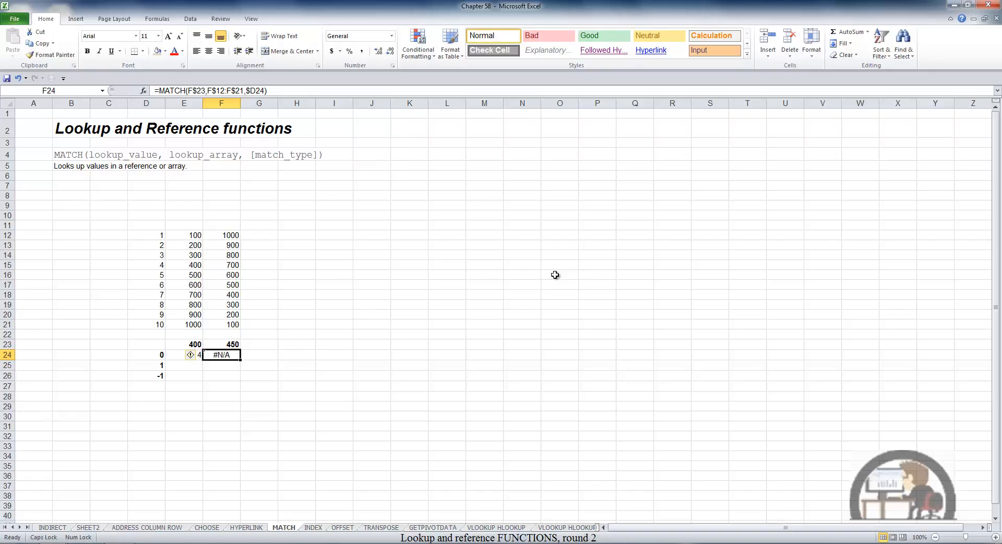
# Set the lookup value in E23 to 450
pyautogui.click(193, 345)
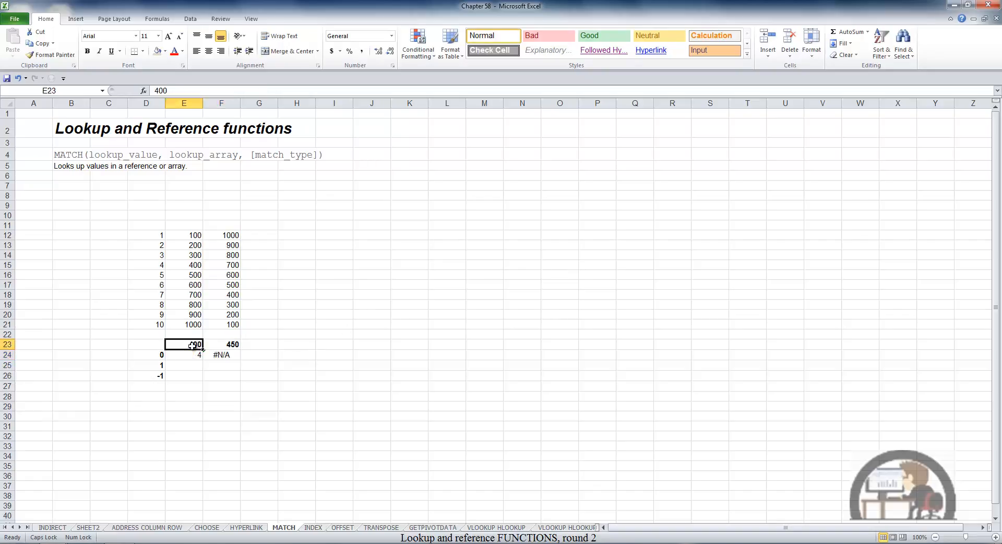
pyautogui.write('450')
pyautogui.press('Return')
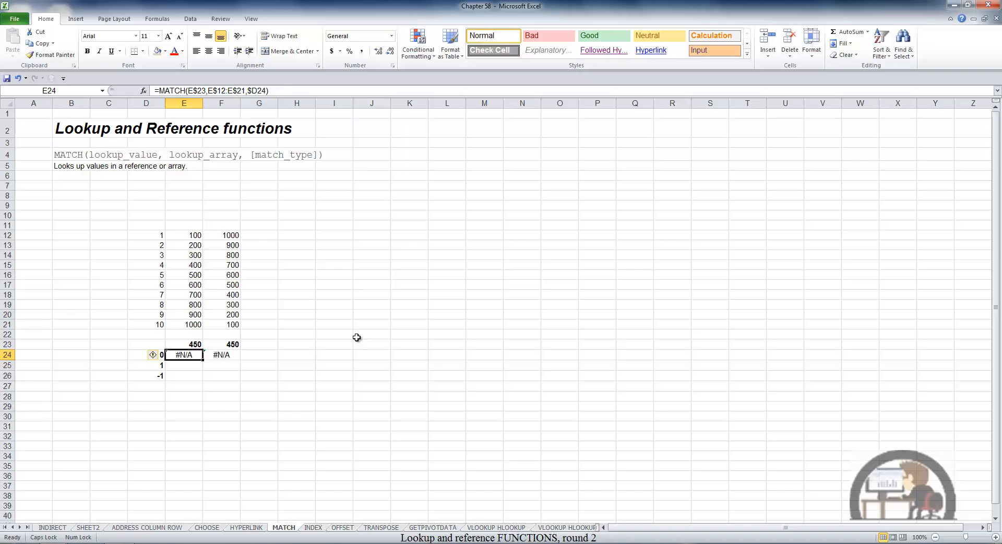
# Copy the MATCH formulas in E24:F24 to E25:F25 in the row for match type 1
pyautogui.hotkey('shift', 'Right')
pyautogui.hotkey('ctrl', 'c')
pyautogui.press('Down')
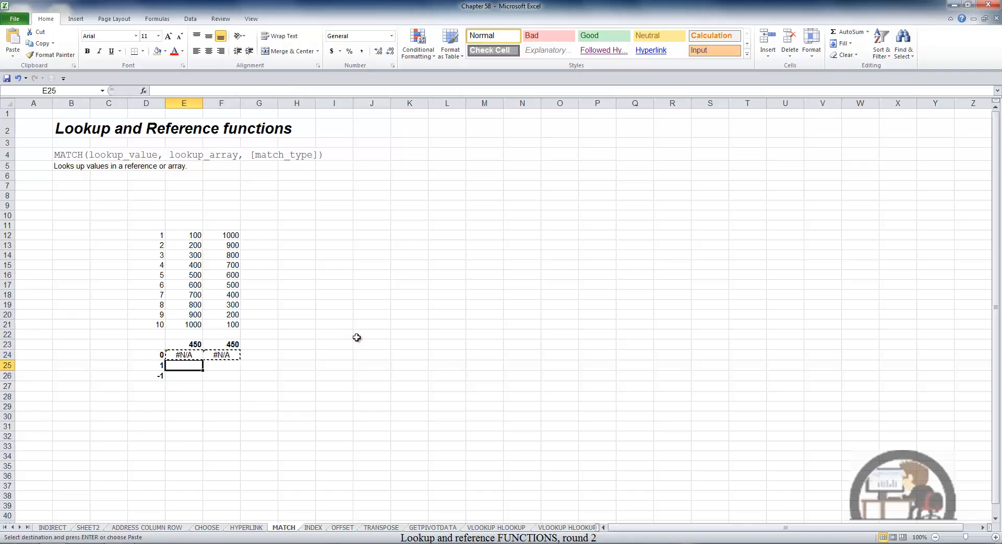
pyautogui.press('Return')
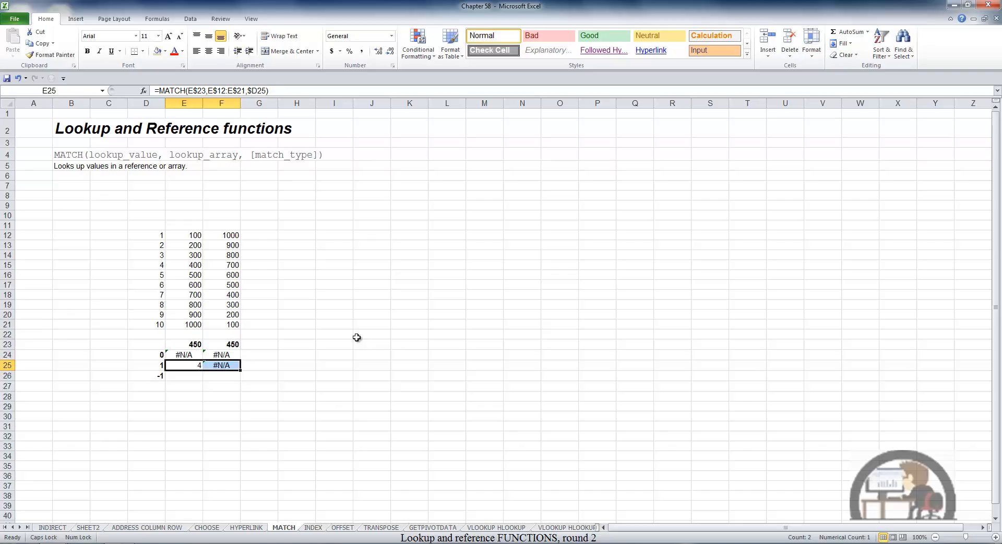
# Review the match type options and their description within the MATCH formula in E25, leaving the formula as it is
pyautogui.press('Left')
pyautogui.press('Right')
pyautogui.press('F2')
pyautogui.press('Left')
pyautogui.press('Left')
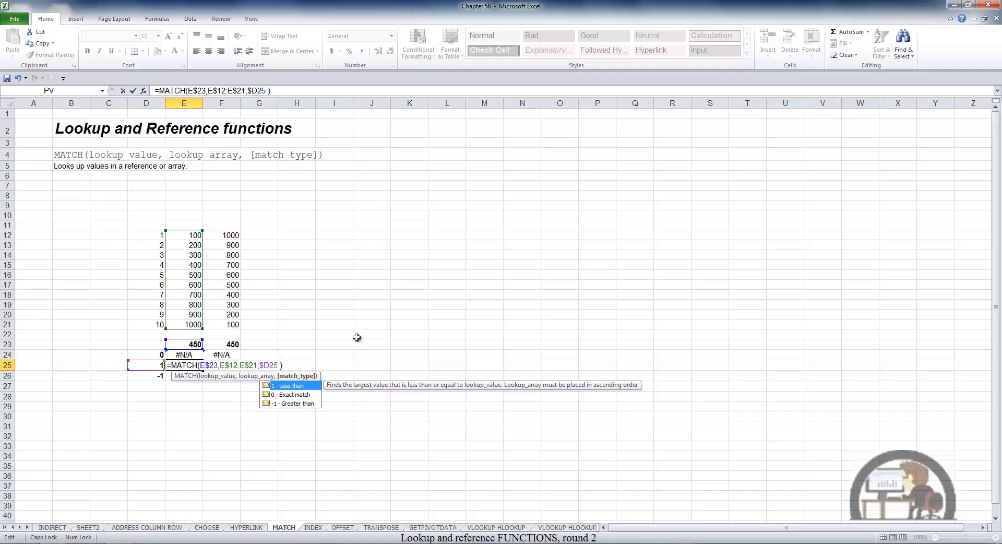
pyautogui.press('Escape')
pyautogui.hotkey('ctrl', 'Return')
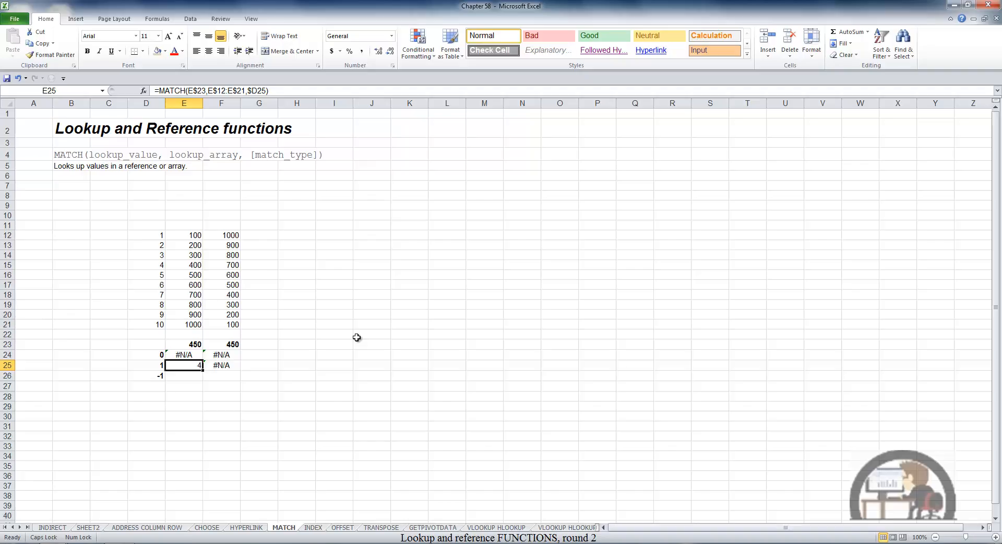
# Inspect which cells the MATCH formula in F25 refers to
pyautogui.press('Right')
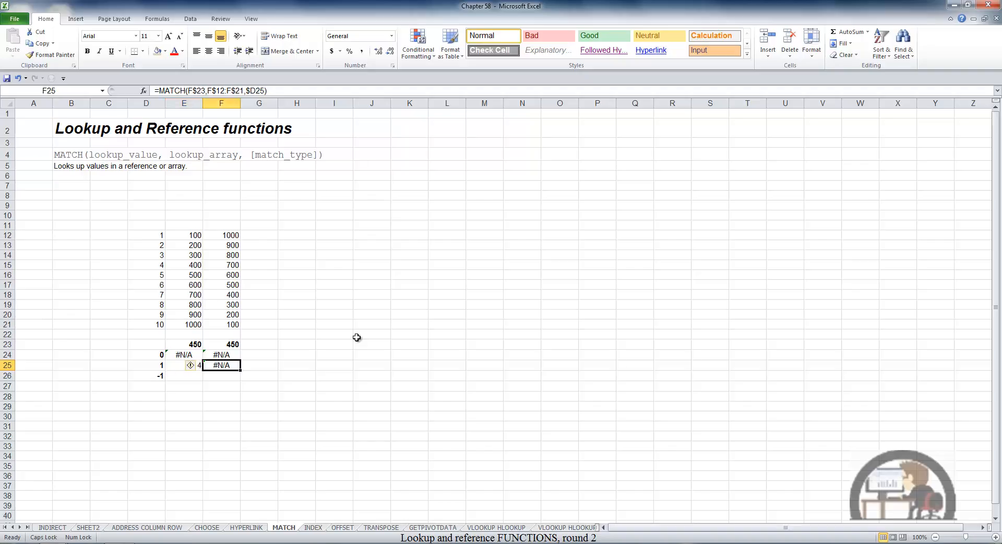
pyautogui.press('F2')
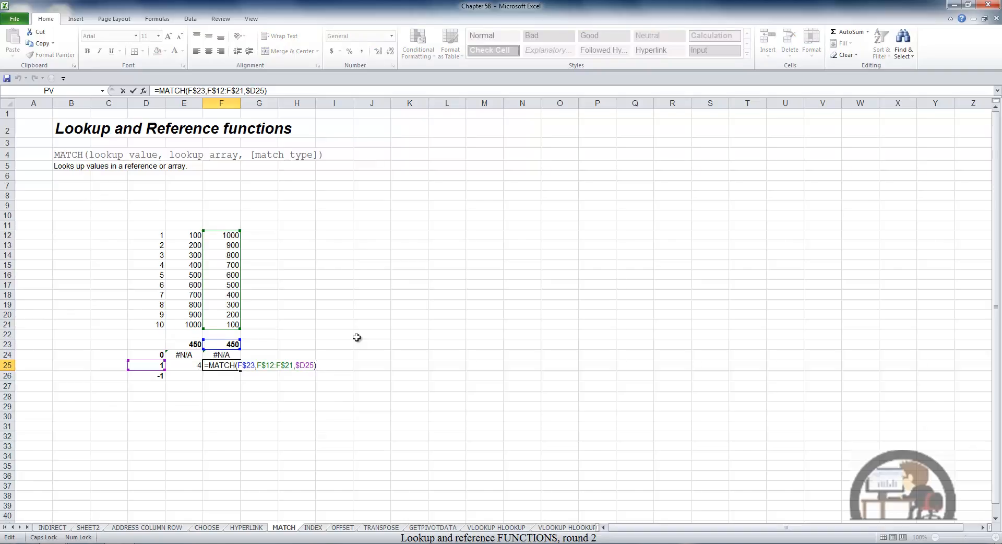
pyautogui.press('Escape')
# Copy the MATCH formulas in E25:F25 to E26:F26 in the row for match type -1
pyautogui.press('Left')
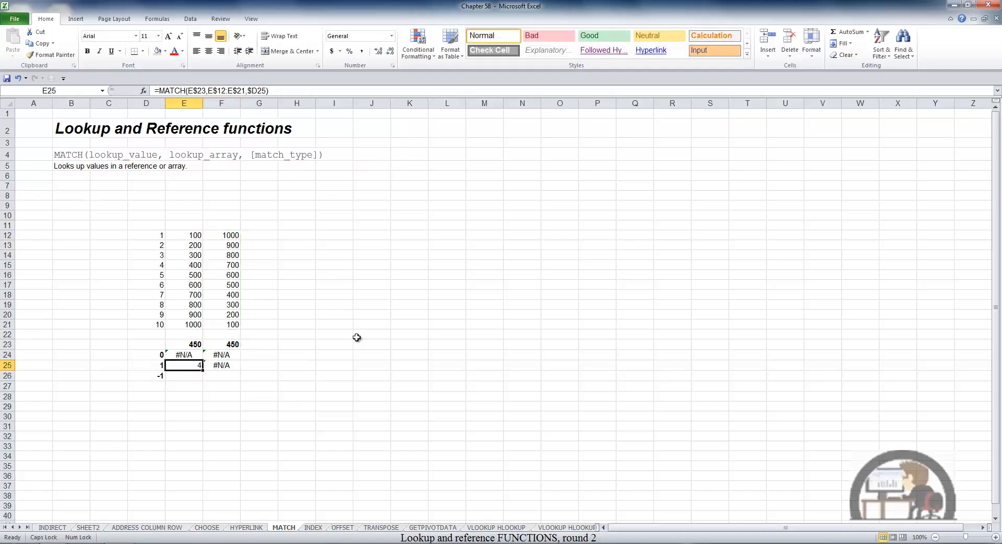
pyautogui.hotkey('shift', 'Right')
pyautogui.hotkey('ctrl', 'c')
pyautogui.press('Down')
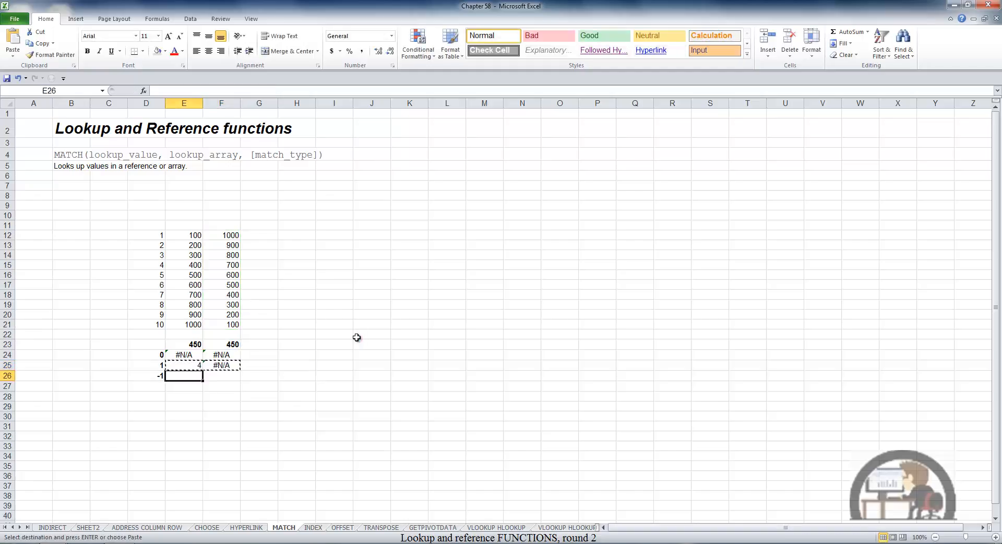
pyautogui.press('Return')
# Review the description of the "-1 - Greater than" match type within the MATCH formula in F26, keeping the formula as it is
pyautogui.press('Right')
pyautogui.press('F2')
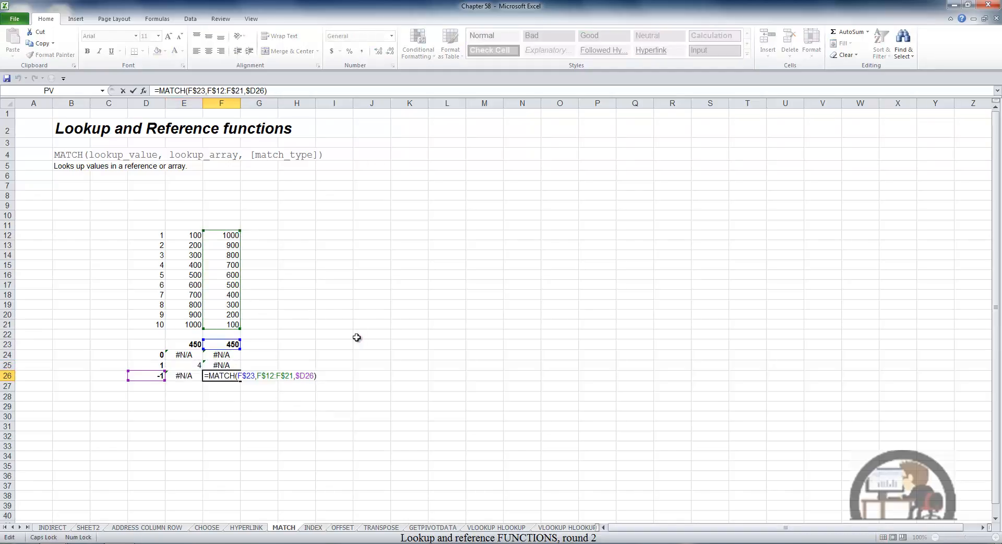
pyautogui.press('Left')
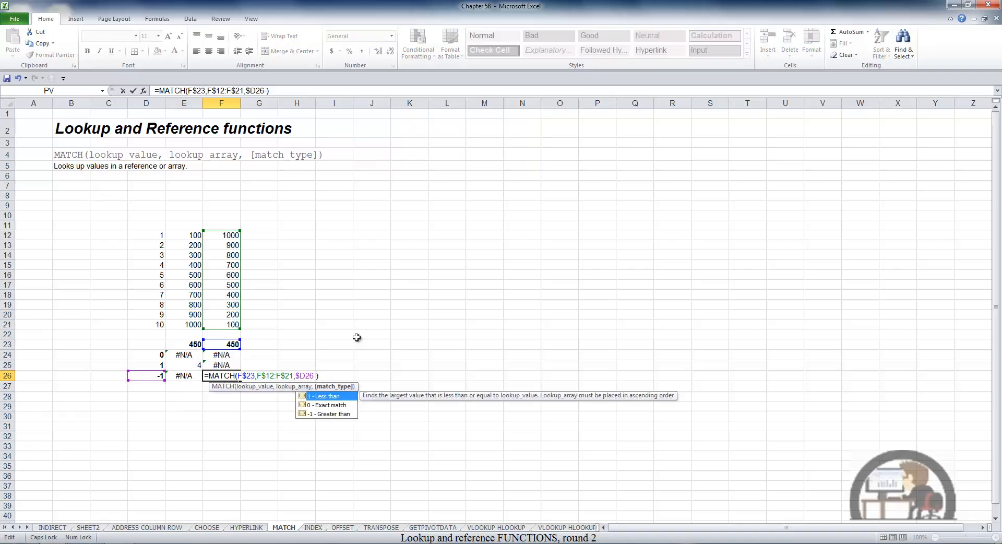
pyautogui.press('Down')
pyautogui.press('Down')
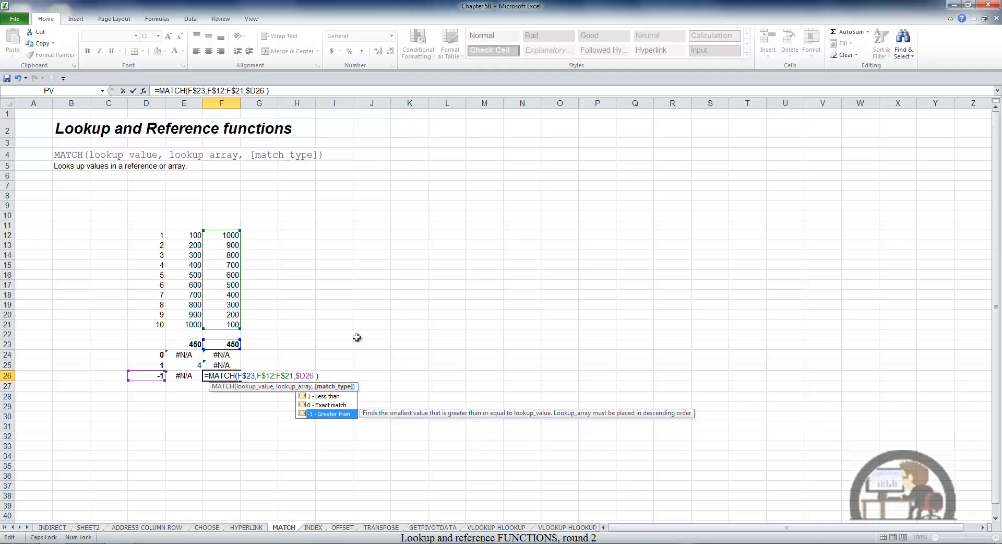
pyautogui.hotkey('ctrl', 'Return')
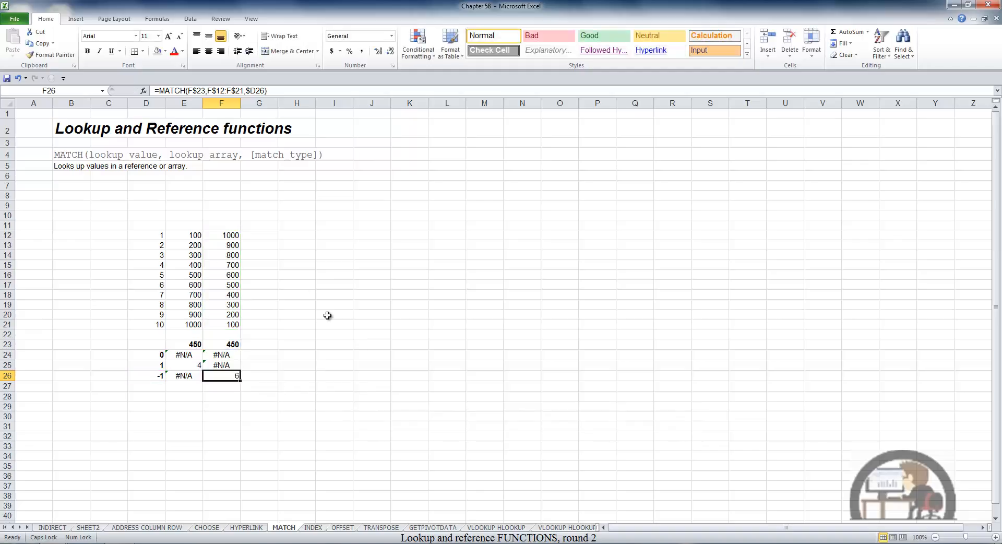
# Make the matched values in F17 and E15 bold
pyautogui.click(234, 284)
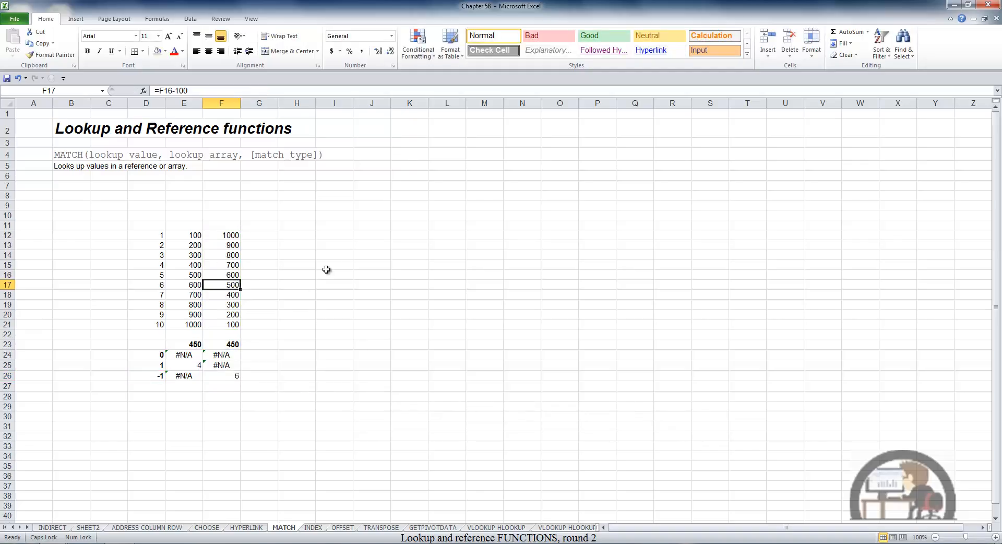
pyautogui.keyDown('ctrl'); pyautogui.click(189, 265); pyautogui.keyUp('ctrl')
pyautogui.hotkey('ctrl', 'b')
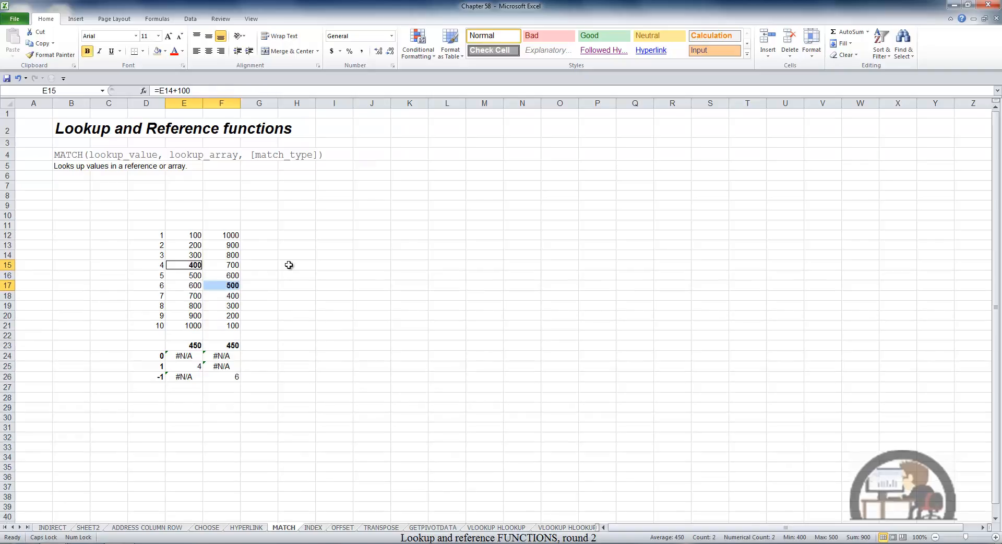
pyautogui.click(288, 265)
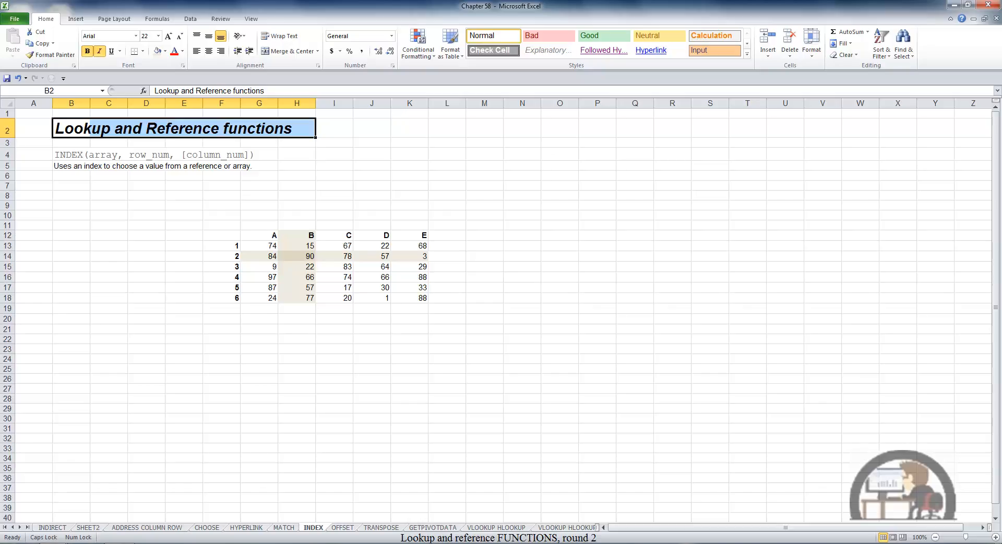
# On the INDEX sheet, enter =INDEX(H12:H18,3) in B13 to return a value from the table's column B
pyautogui.click(74, 245)
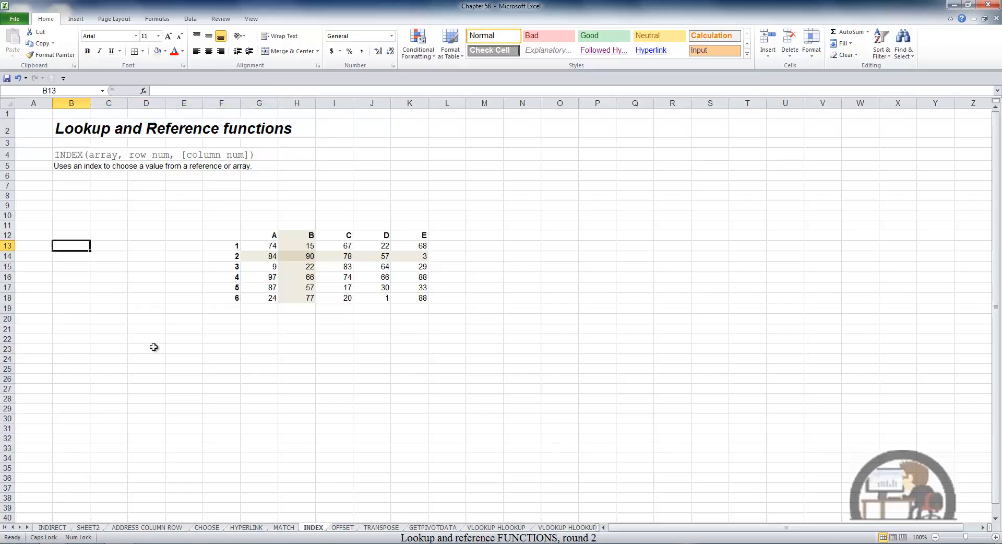
pyautogui.write('=IN')
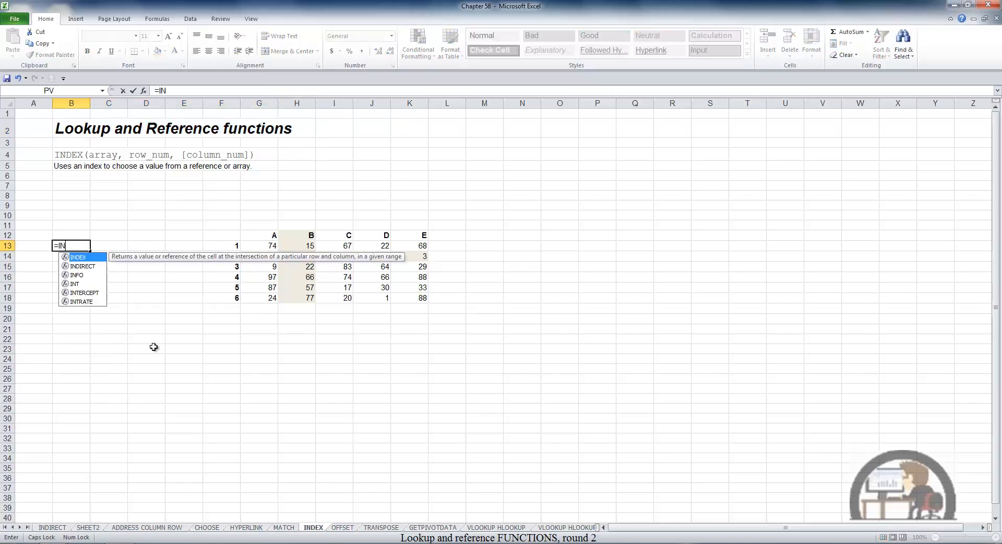
pyautogui.press('Tab')
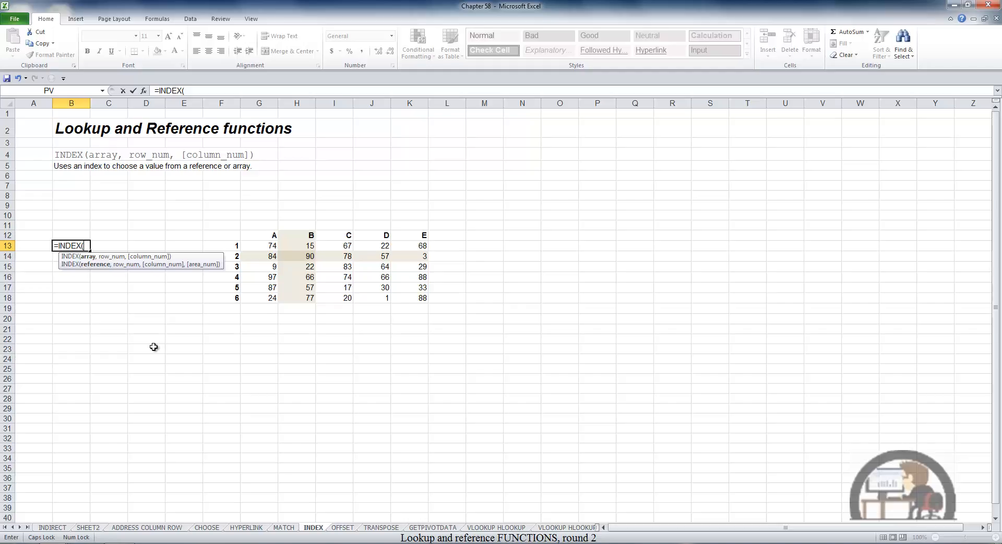
pyautogui.moveTo(295, 235); pyautogui.dragTo(304, 296)
pyautogui.write(',')
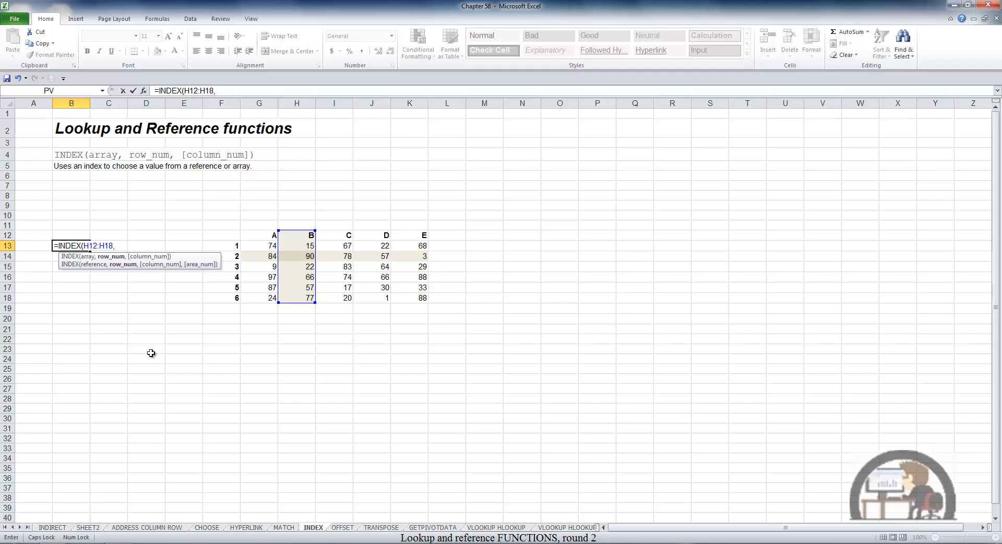
pyautogui.write('3')
pyautogui.press('Return')
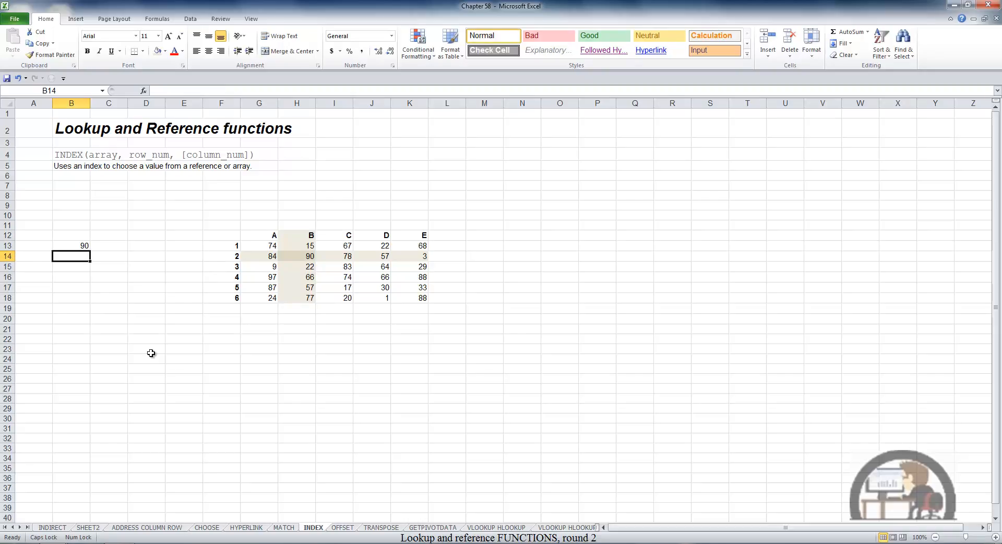
# Inspect which cells the INDEX formula in B13 refers to, keeping the formula as it is
pyautogui.press('Up')
pyautogui.press('F2')
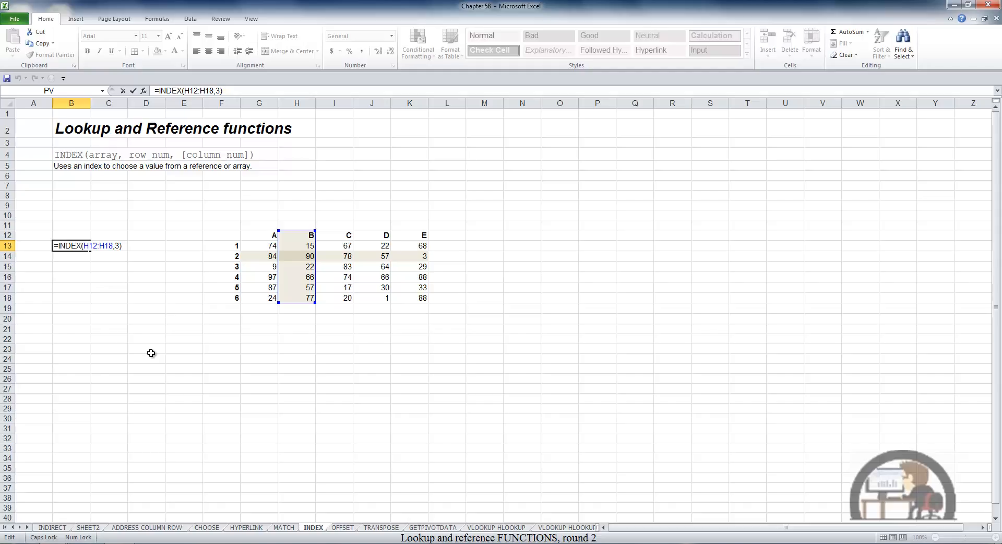
pyautogui.hotkey('ctrl', 'Return')
# Enter =INDEX(F12:K18,3,3) in B15 to look up a value by row and column in the whole table
pyautogui.press('Return')
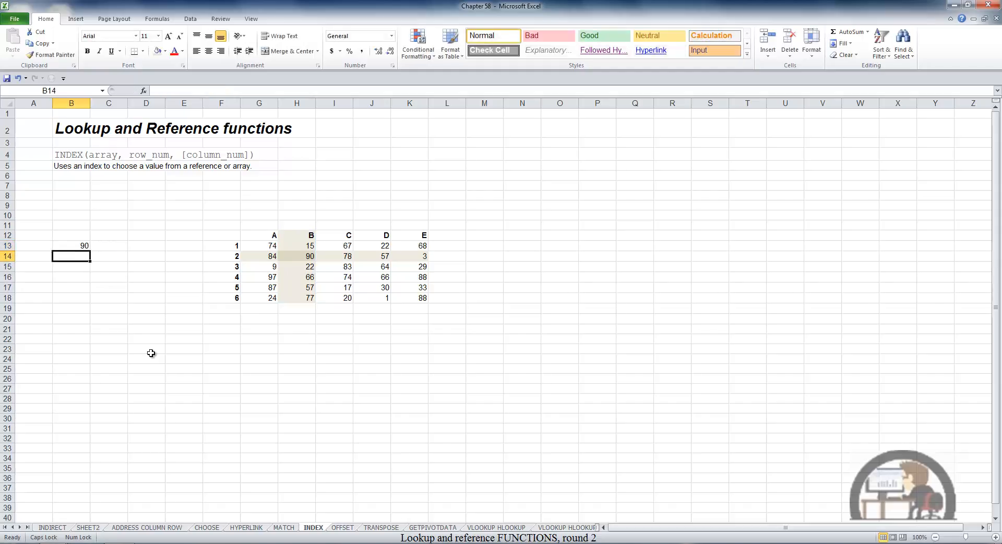
pyautogui.press('Return')
pyautogui.write('=INDEX(')
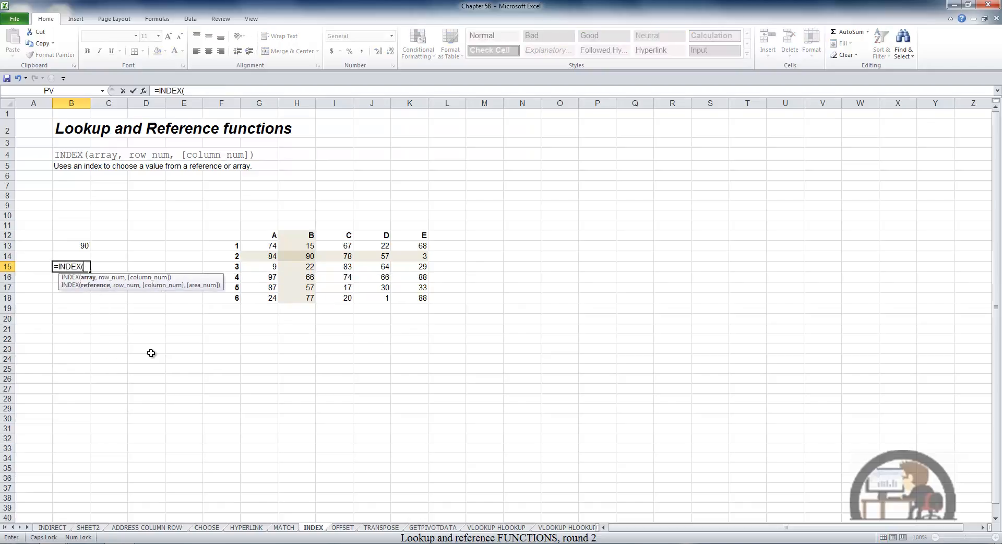
pyautogui.moveTo(237, 236); pyautogui.dragTo(424, 300)
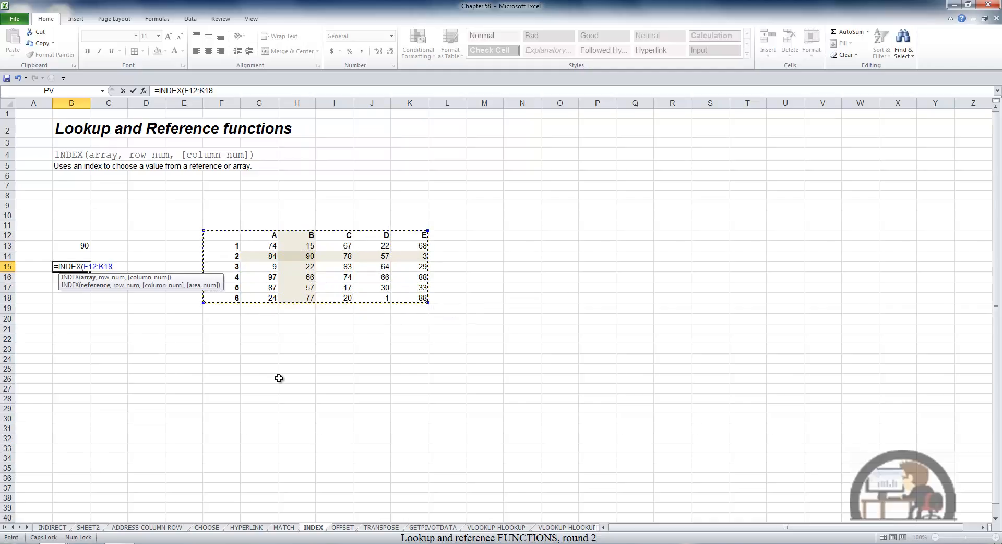
pyautogui.write(',')
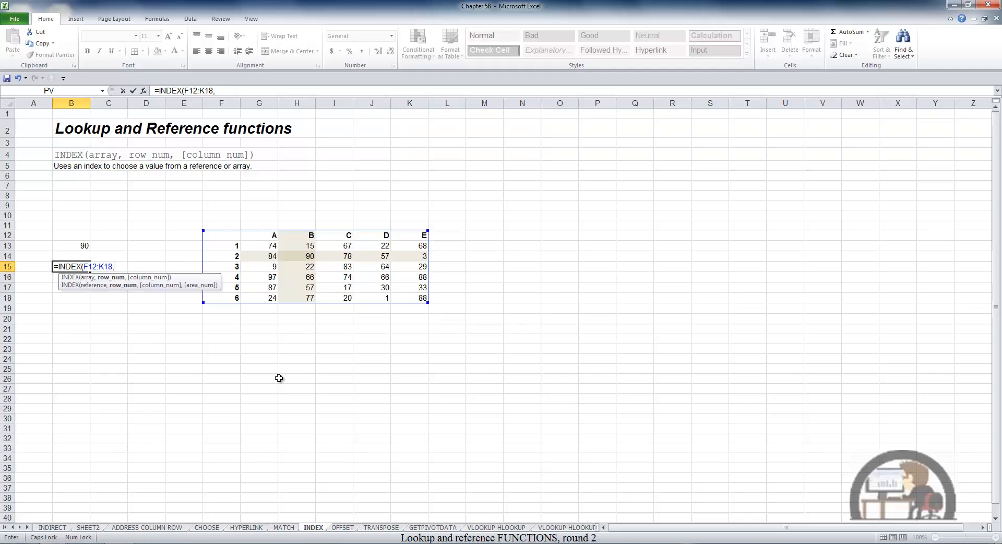
pyautogui.write('3,')
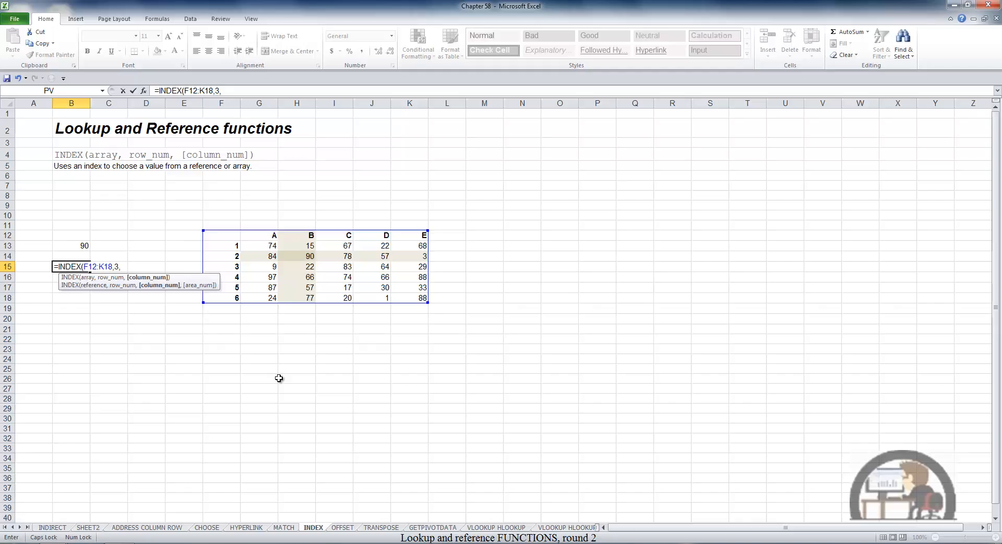
pyautogui.write('3')
pyautogui.press('Return')
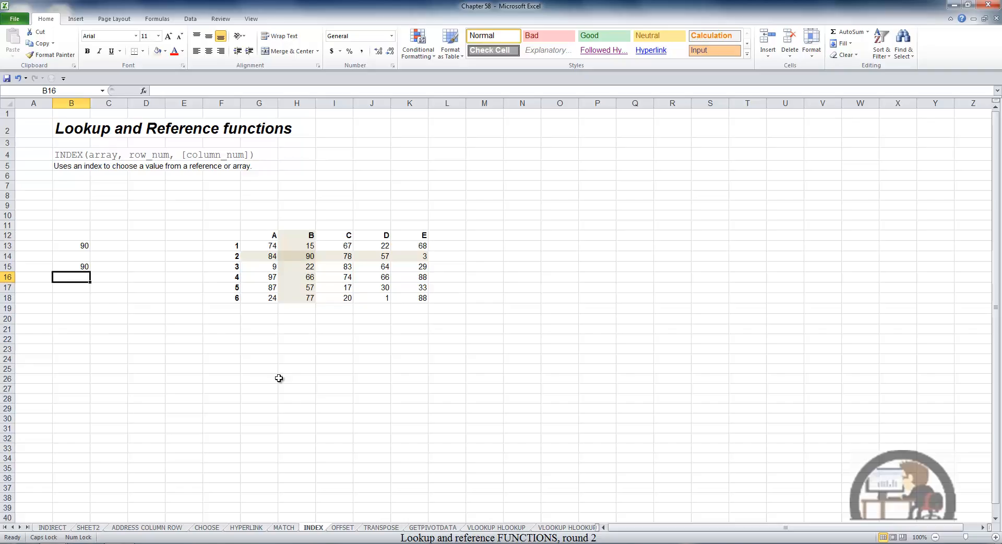
# Add the labels COLUMN in E21 and ROW in E22 below the table
pyautogui.click(201, 329)
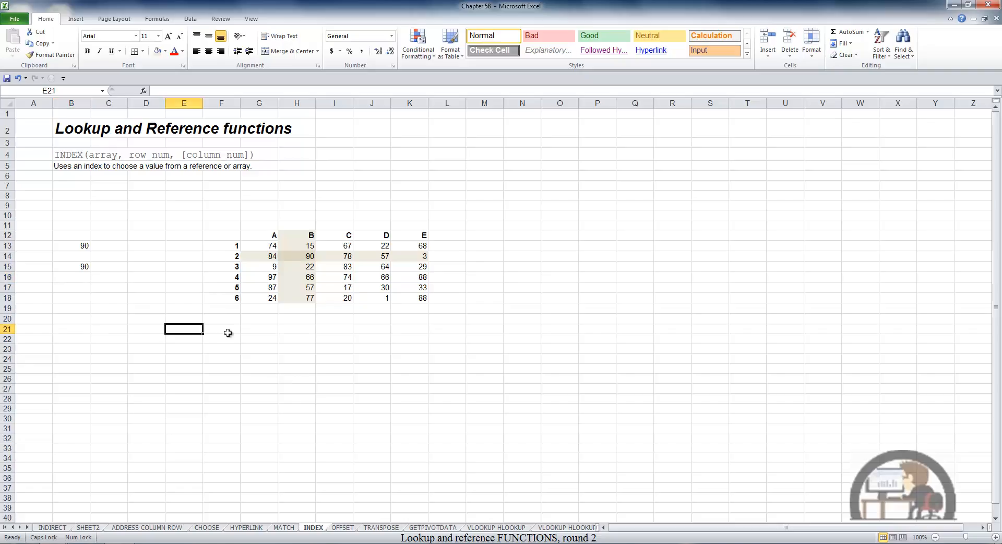
pyautogui.write('COLUMN')
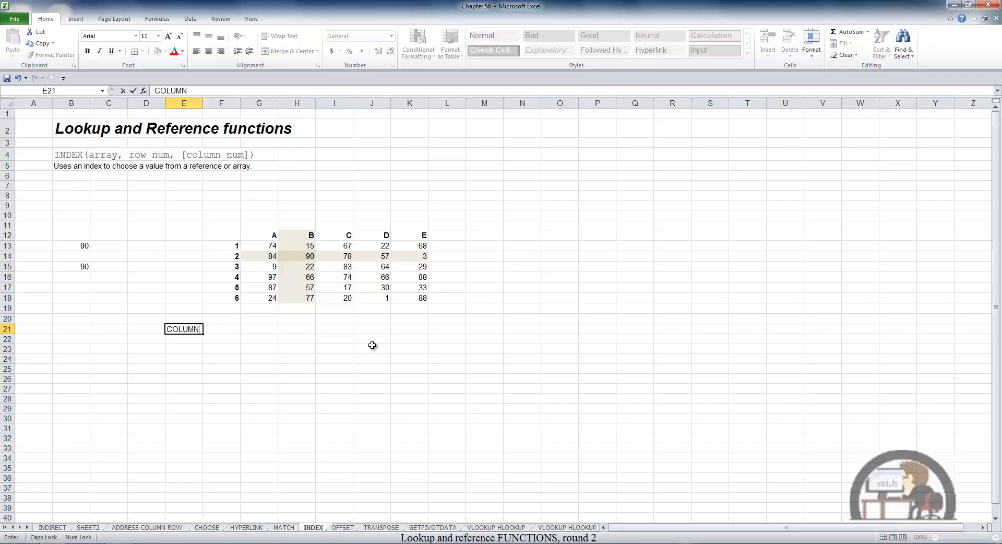
pyautogui.press('Return')
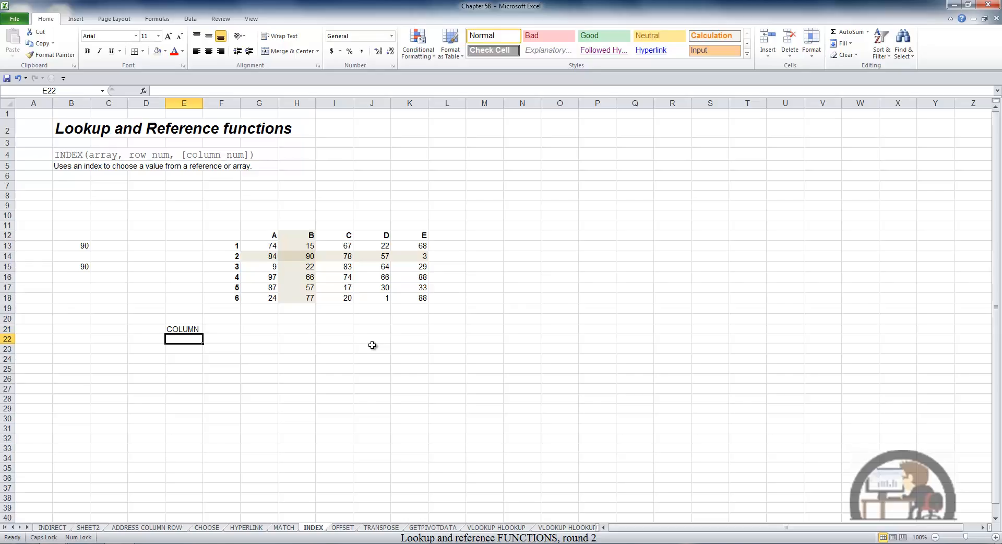
pyautogui.write('ROW')
pyautogui.press('Return')
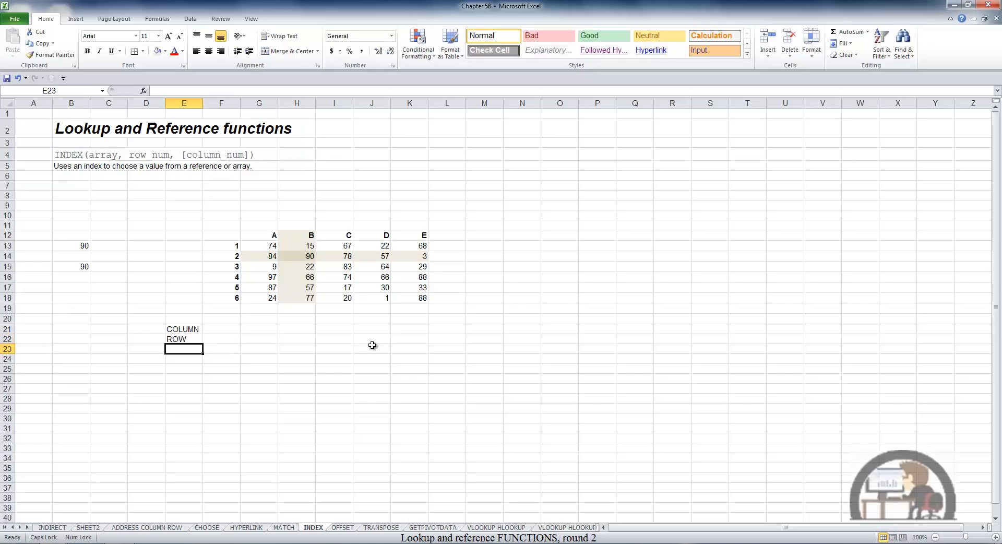
# Enter B in F21 and 2 in F22 as the lookup inputs, and centre the cells F21:F23
pyautogui.click(229, 330)
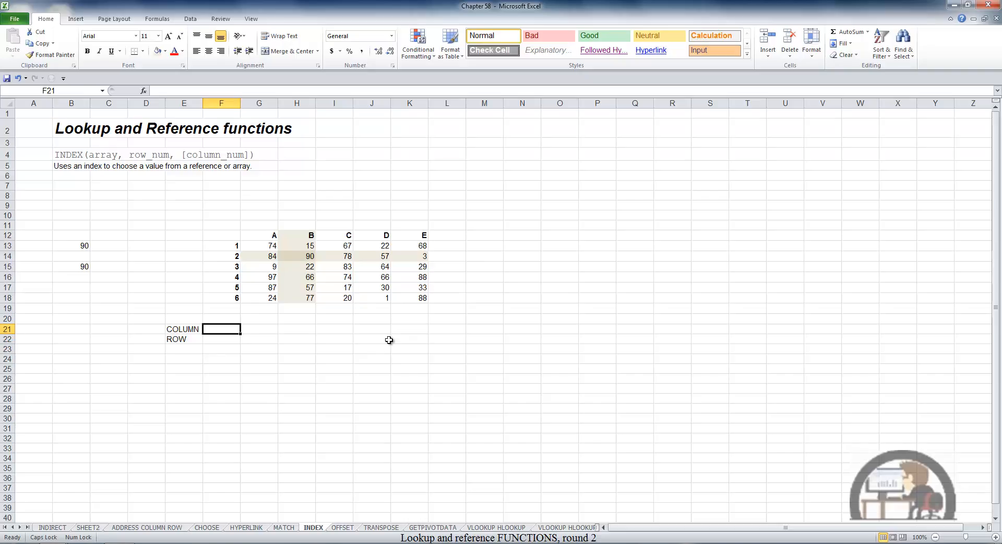
pyautogui.write('B')
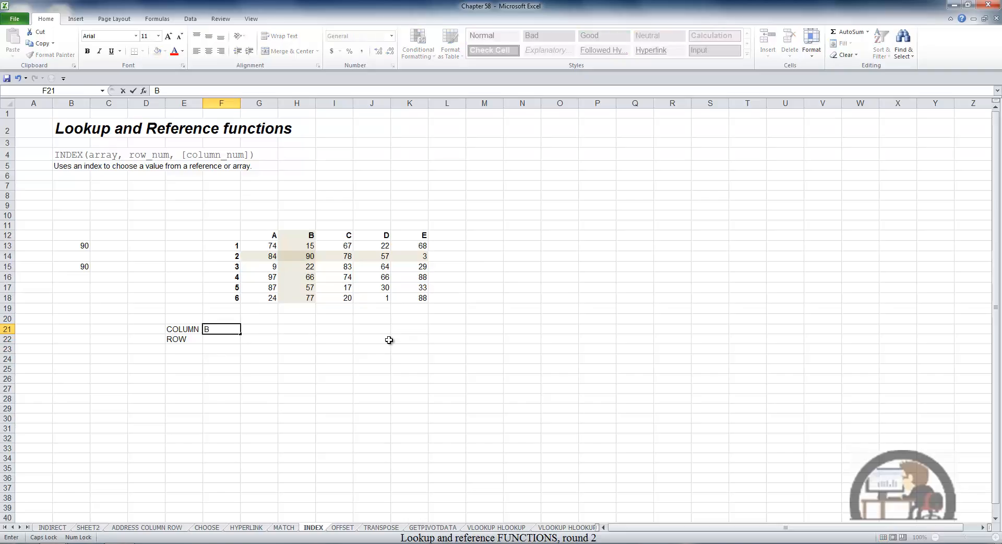
pyautogui.press('Return')
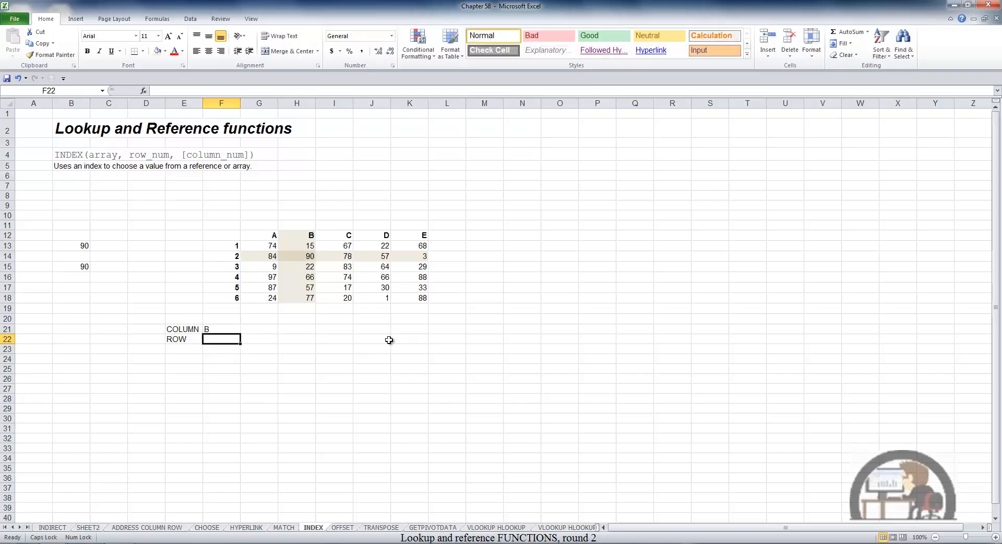
pyautogui.write('2')
pyautogui.press('Return')
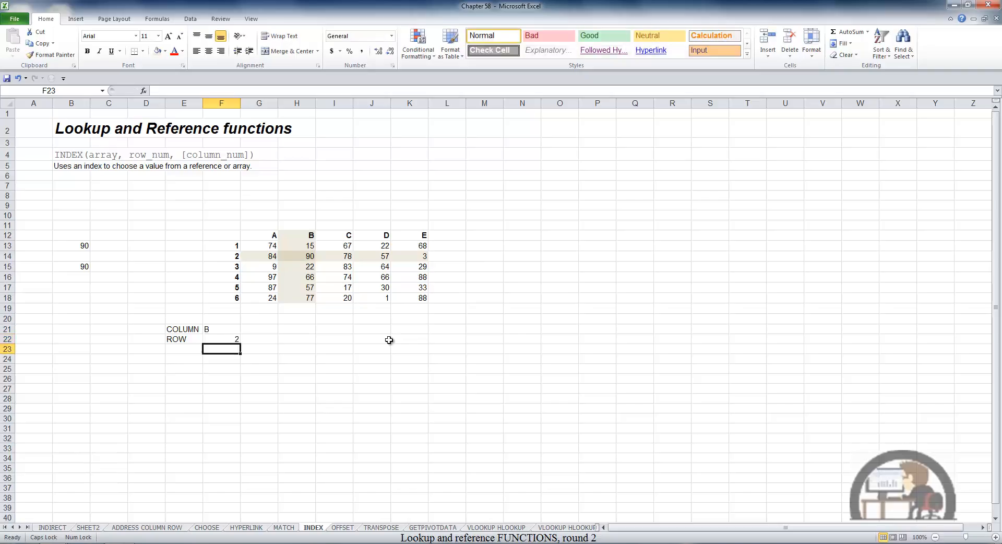
pyautogui.moveTo(233, 350); pyautogui.dragTo(233, 349)
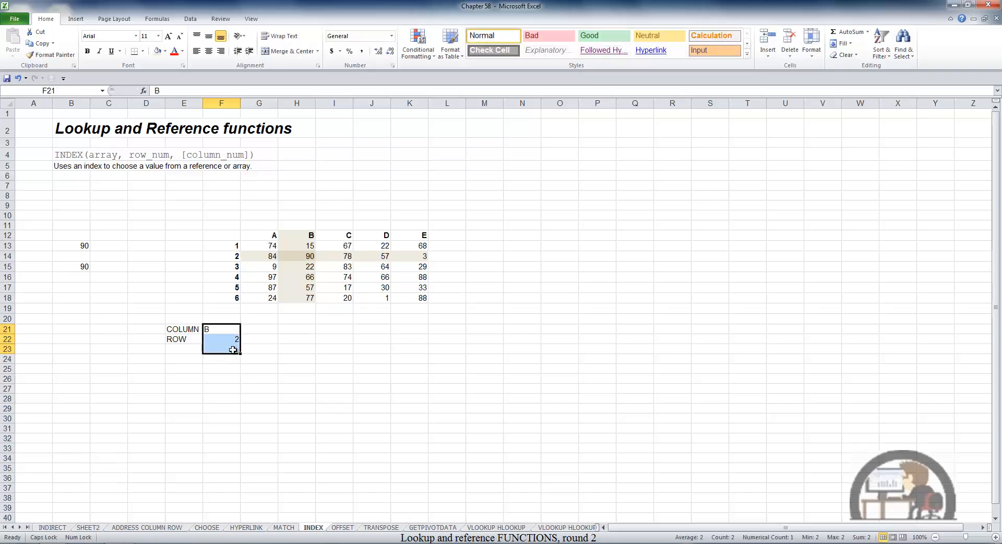
pyautogui.click(213, 52)
# Begin an INDEX formula in B17 with the whole table F12:K18 as its array
pyautogui.click(78, 287)
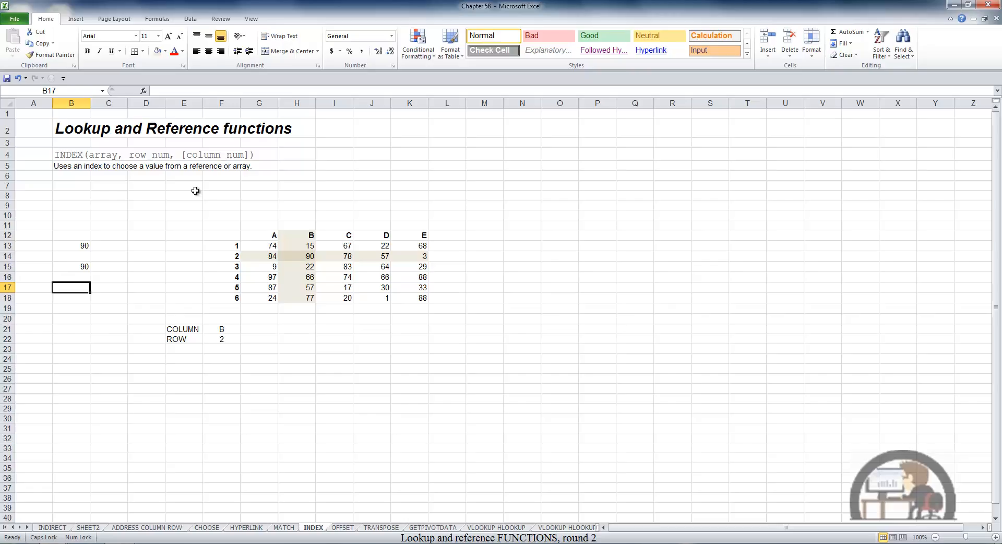
pyautogui.write('=IND')
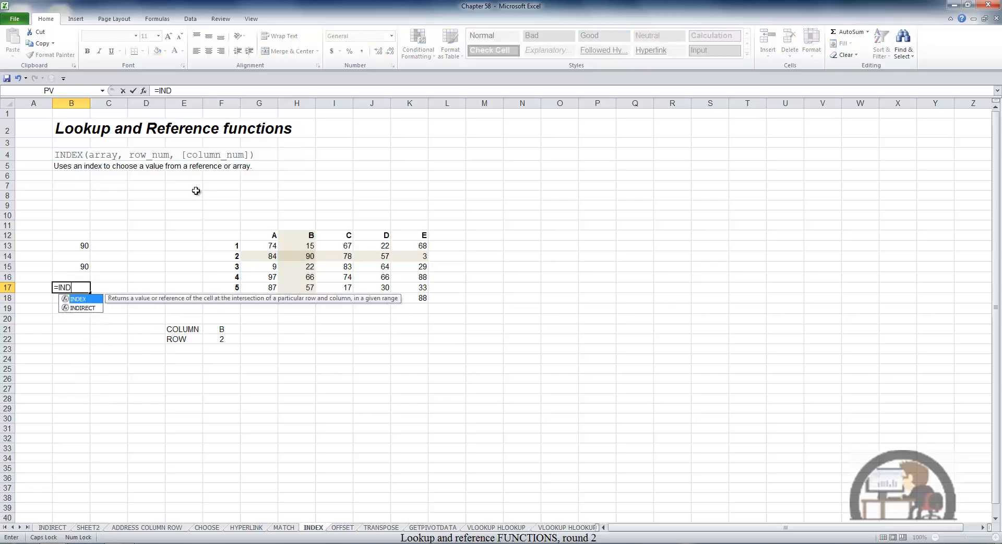
pyautogui.write('EX(')
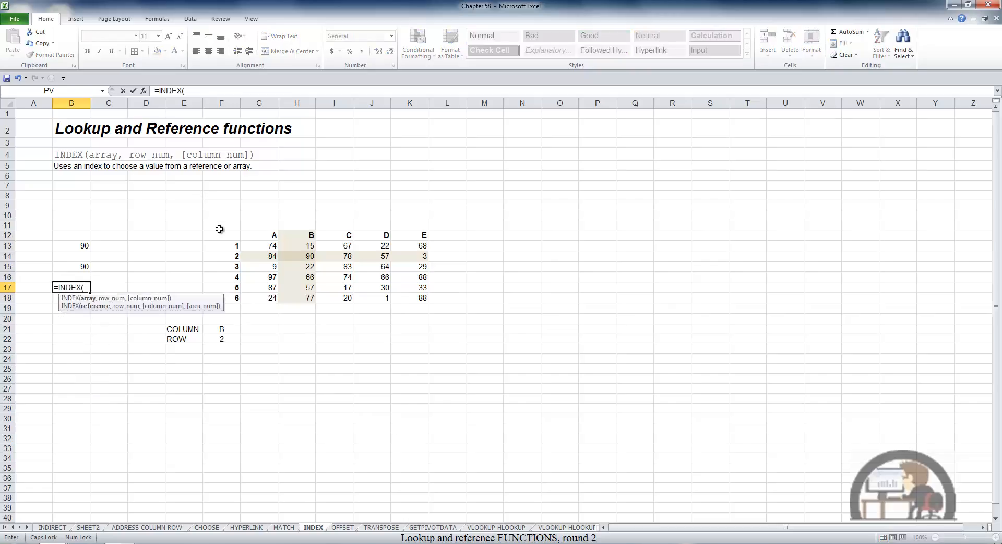
pyautogui.moveTo(230, 232); pyautogui.dragTo(402, 300)
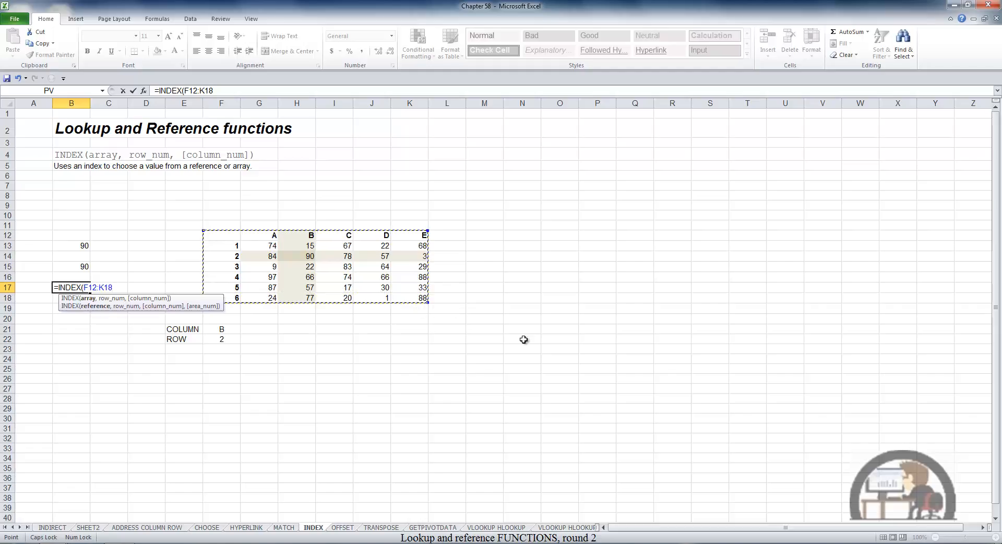
pyautogui.write(',')
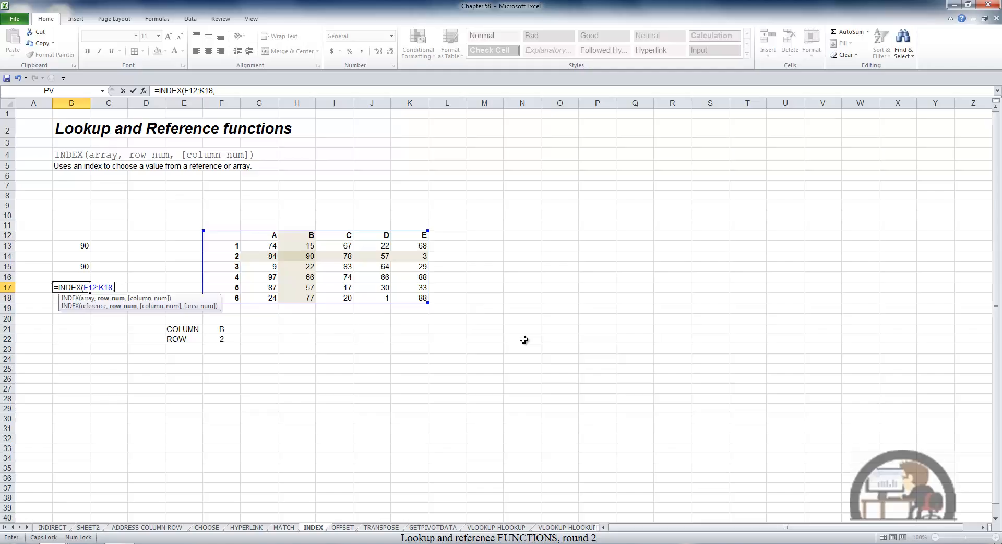
# Add MATCH(F22,F12:F18) as the row number of the INDEX formula in B17, moving the function hint away from the table
pyautogui.write('MA')
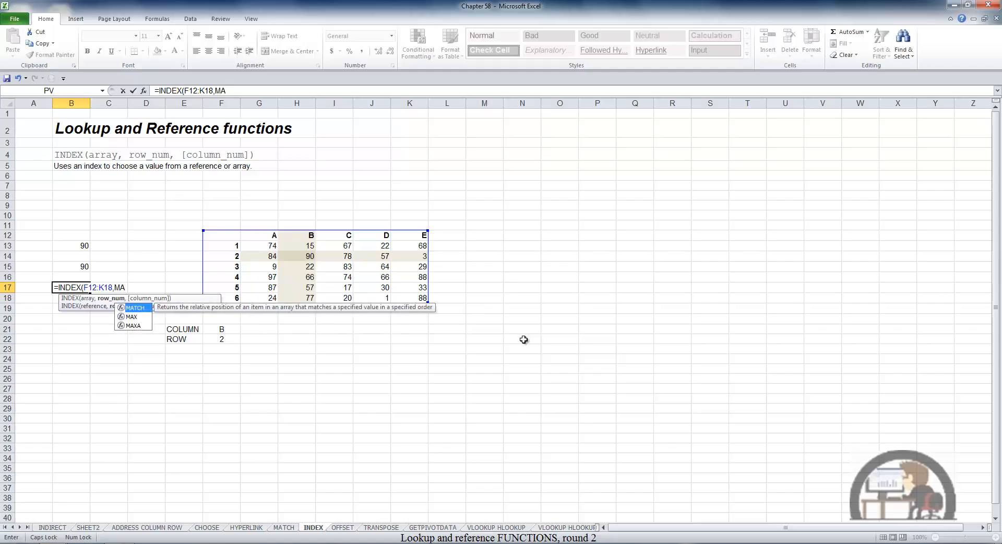
pyautogui.write('T')
pyautogui.press('Tab')
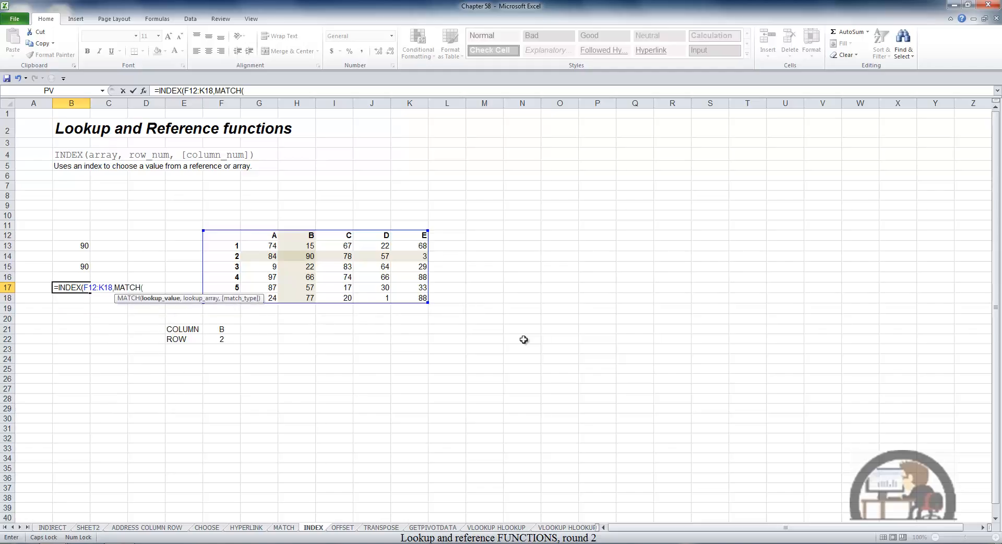
pyautogui.click(224, 339)
pyautogui.write(',')
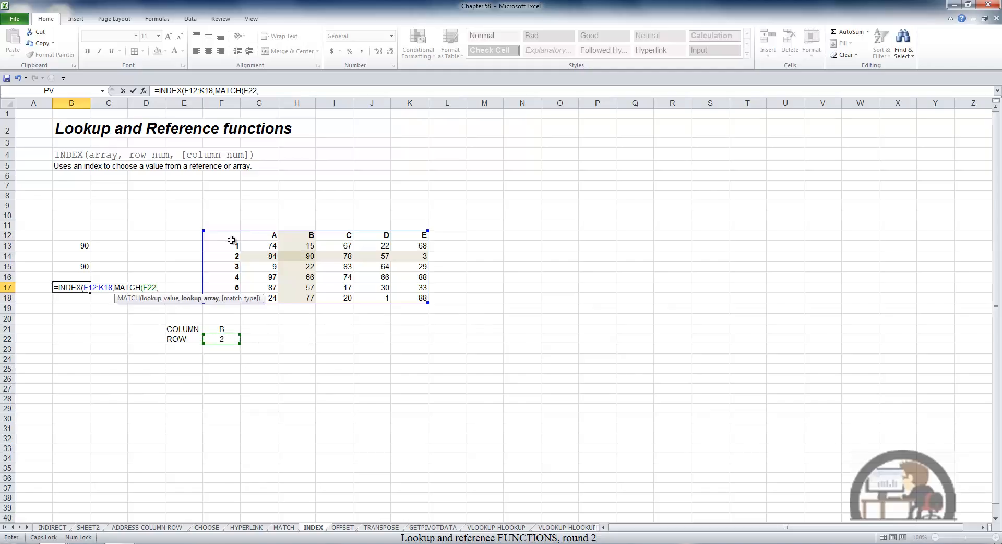
pyautogui.moveTo(227, 237); pyautogui.dragTo(223, 299)
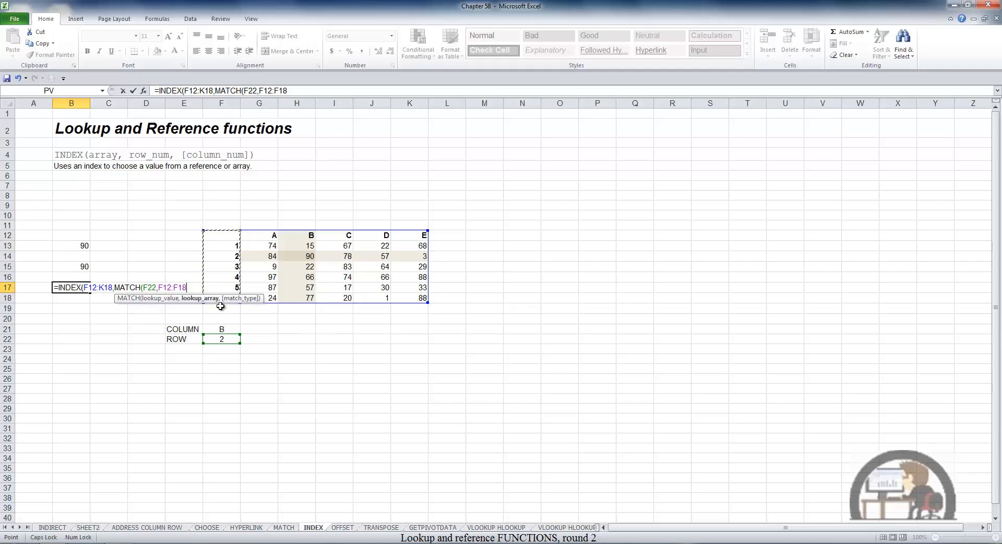
pyautogui.moveTo(218, 303); pyautogui.dragTo(153, 313)
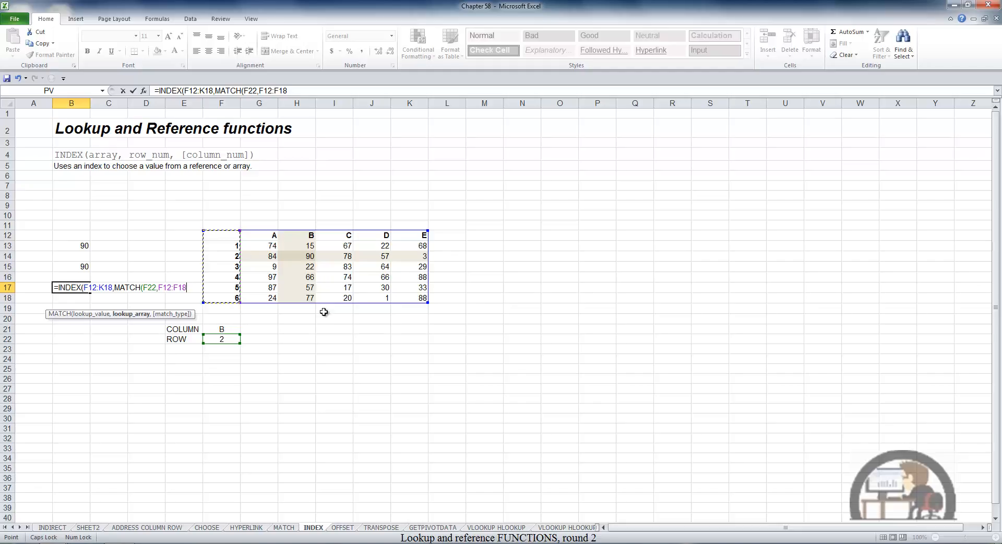
pyautogui.write(')')
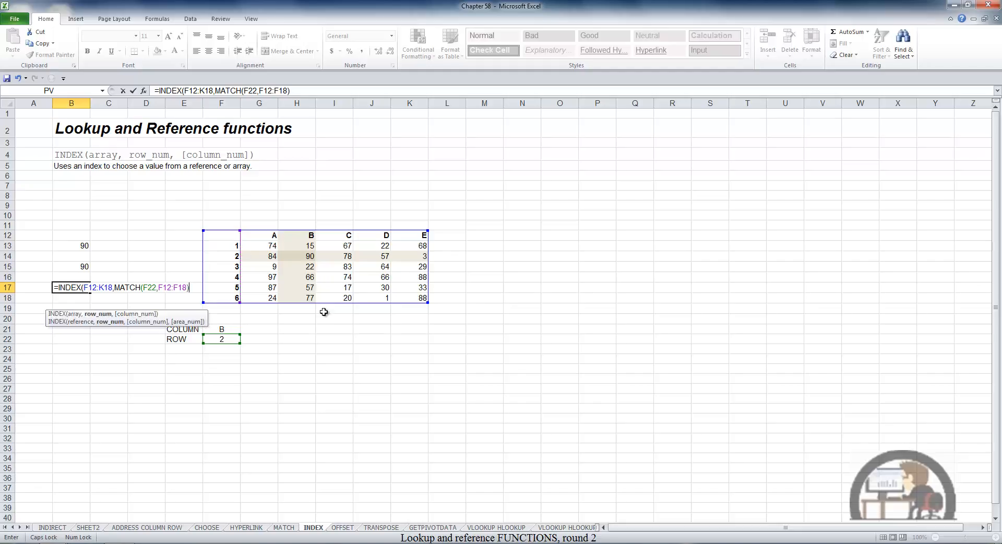
# Add MATCH(F21,F12:K12) as the column number of the INDEX formula in B17 and enter the formula
pyautogui.write(',')
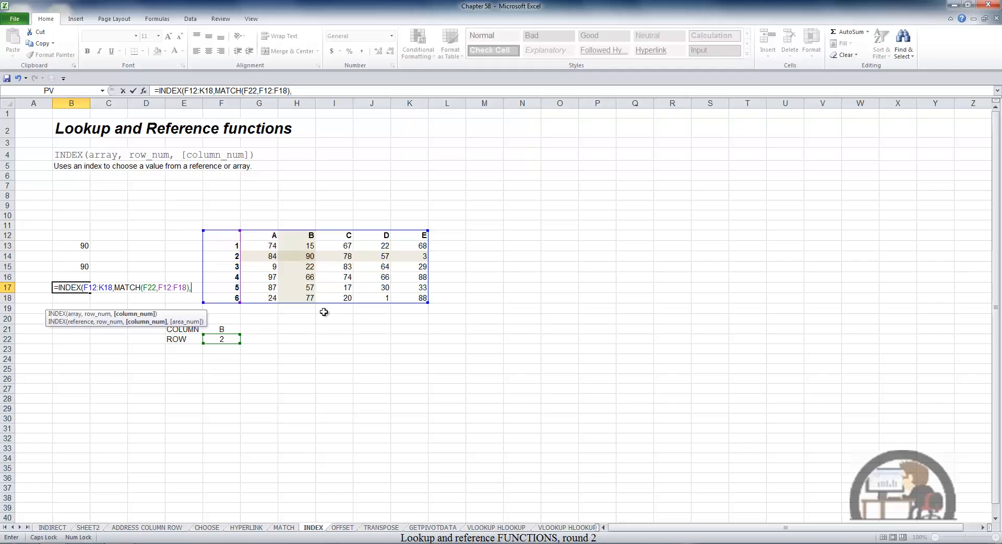
pyautogui.write('MATC')
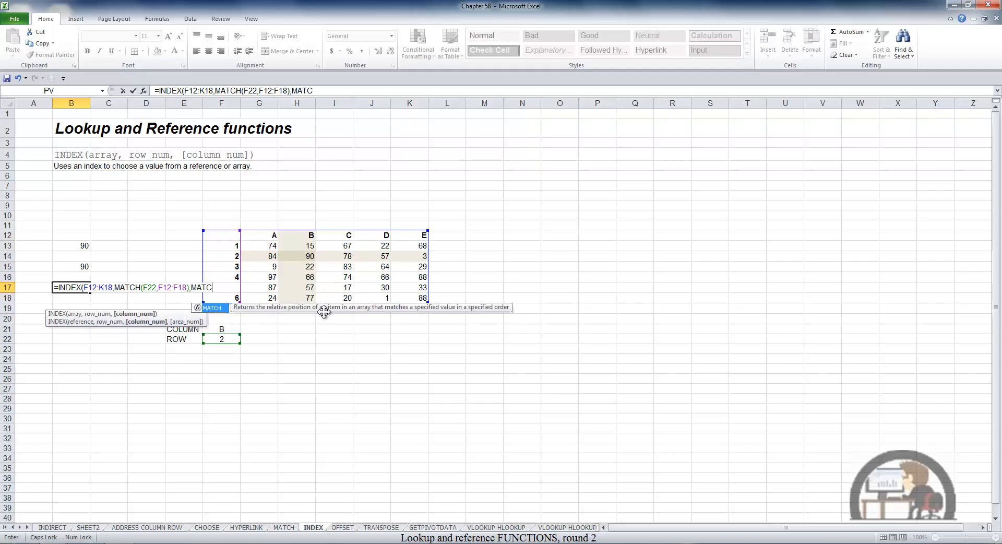
pyautogui.write('H(')
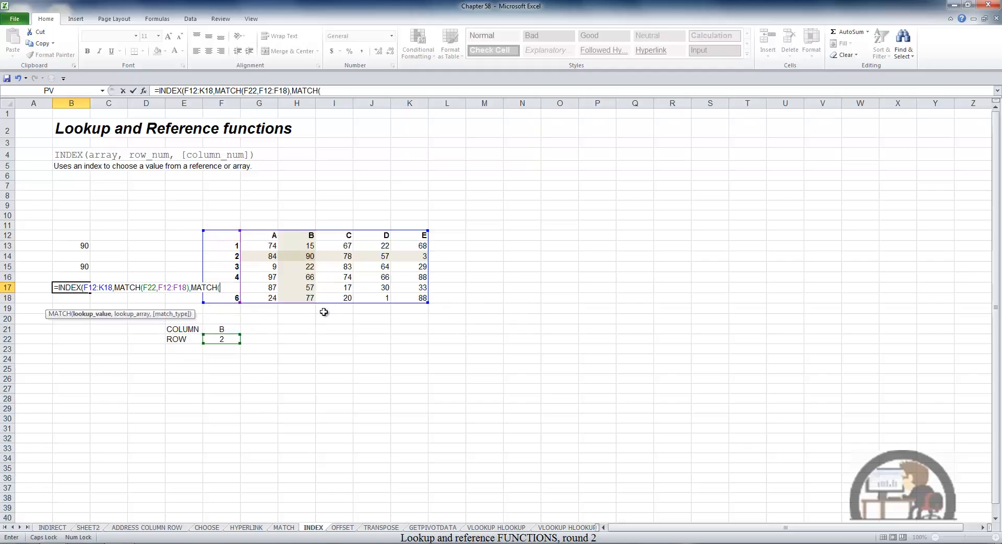
pyautogui.click(231, 329)
pyautogui.write(',')
pyautogui.moveTo(231, 235); pyautogui.dragTo(425, 235)
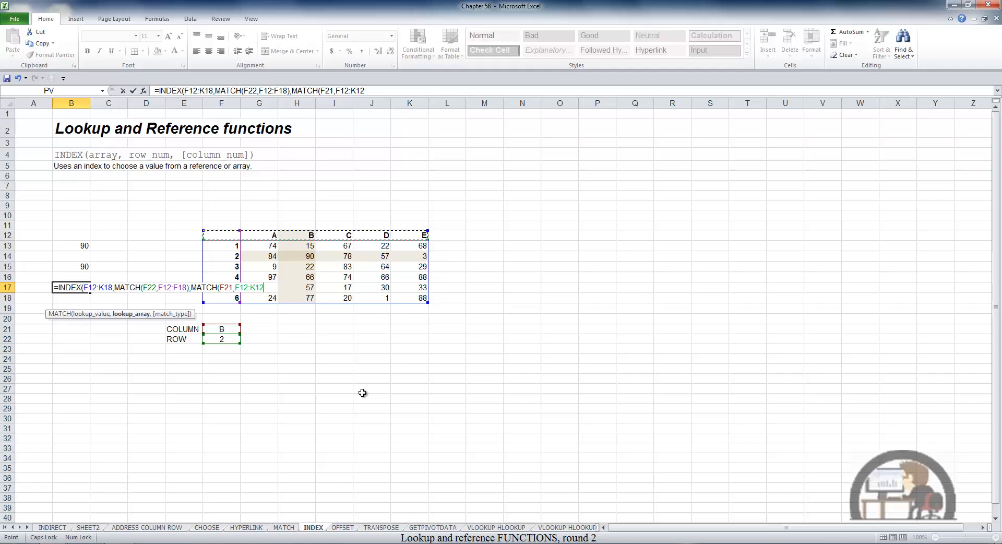
pyautogui.write(')')
pyautogui.press('F2')
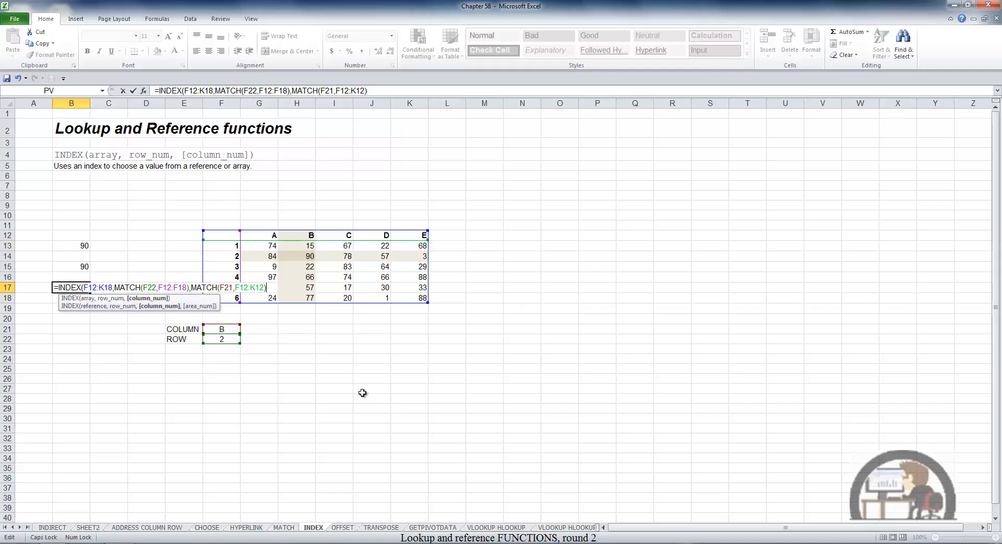
pyautogui.press('Return')
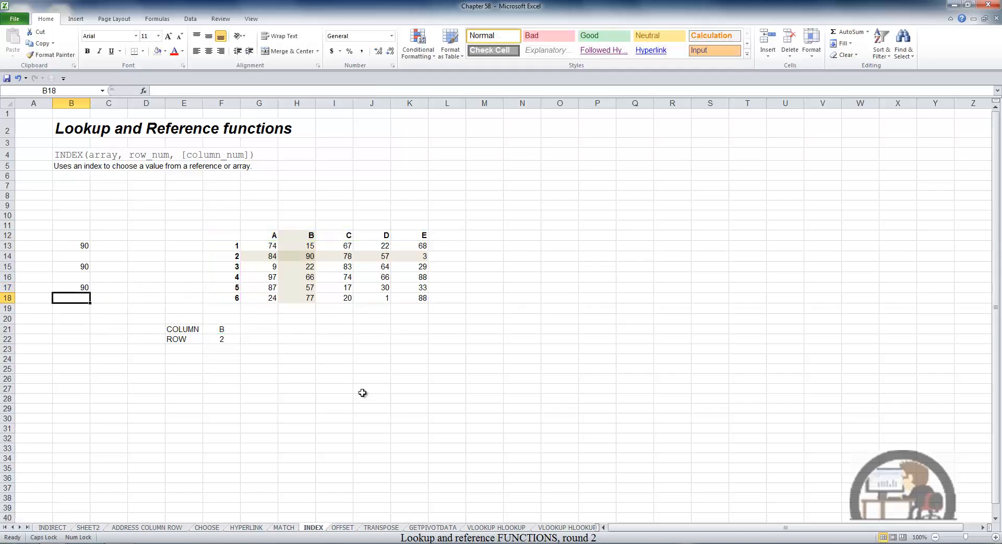
# Set the COLUMN input in F21 to C and select the table cell where column C meets row 2
pyautogui.click(229, 328)
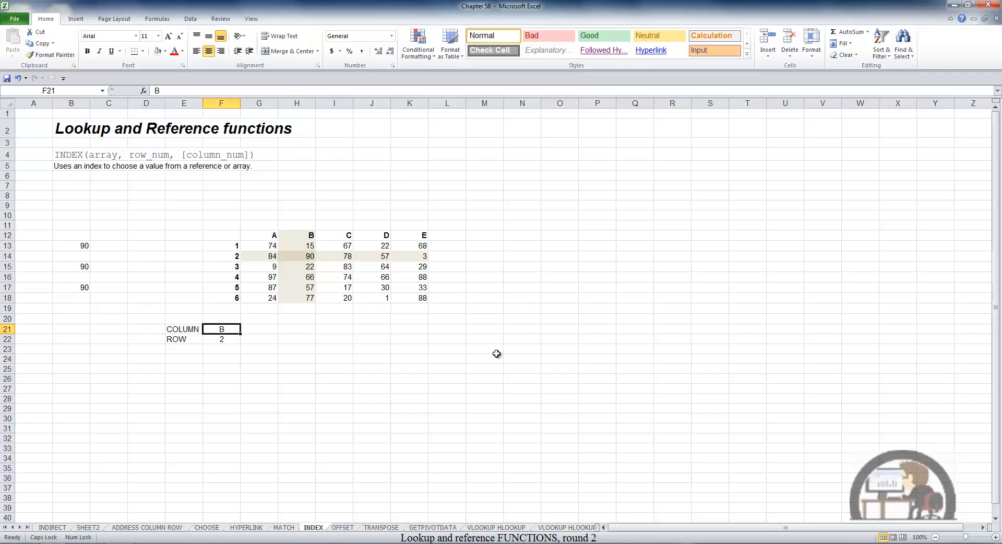
pyautogui.write('C')
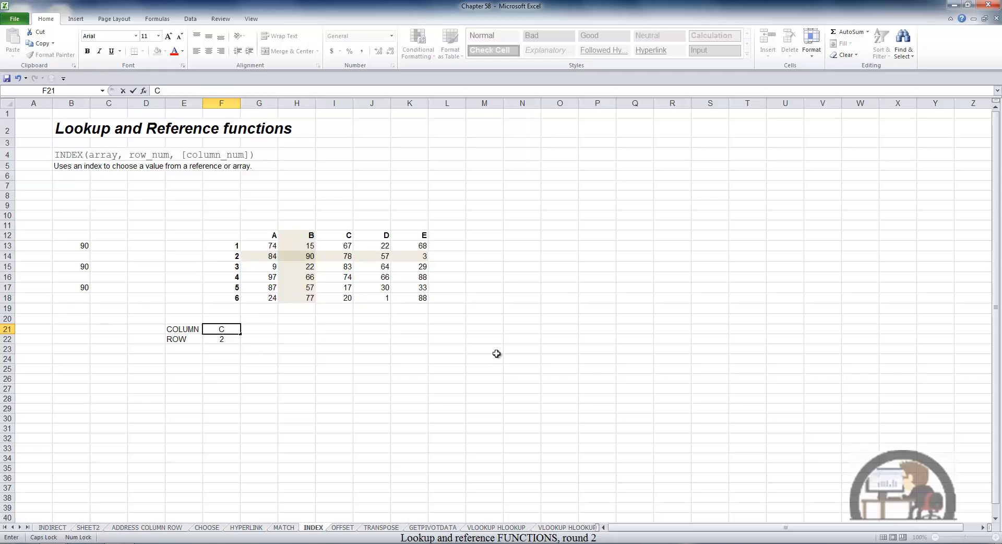
pyautogui.hotkey('ctrl', 'Return')
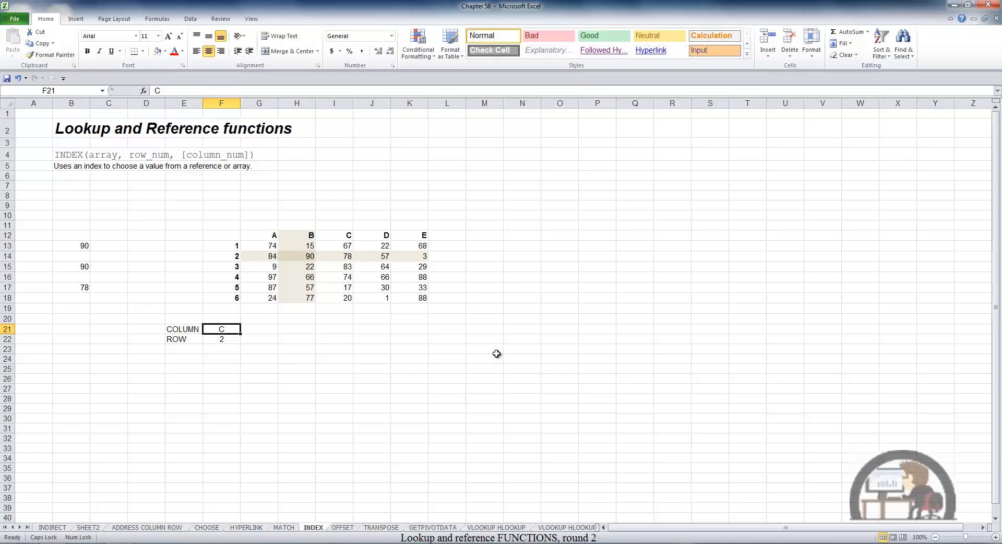
pyautogui.click(342, 257)
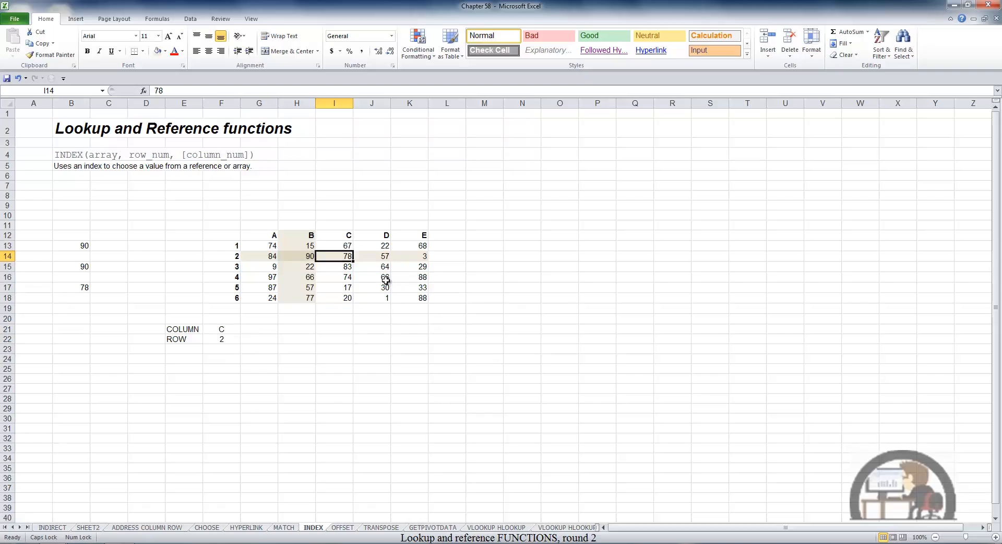
# Set the ROW input in F22 to 3 and select the table cell where column C meets row 3
pyautogui.click(238, 267)
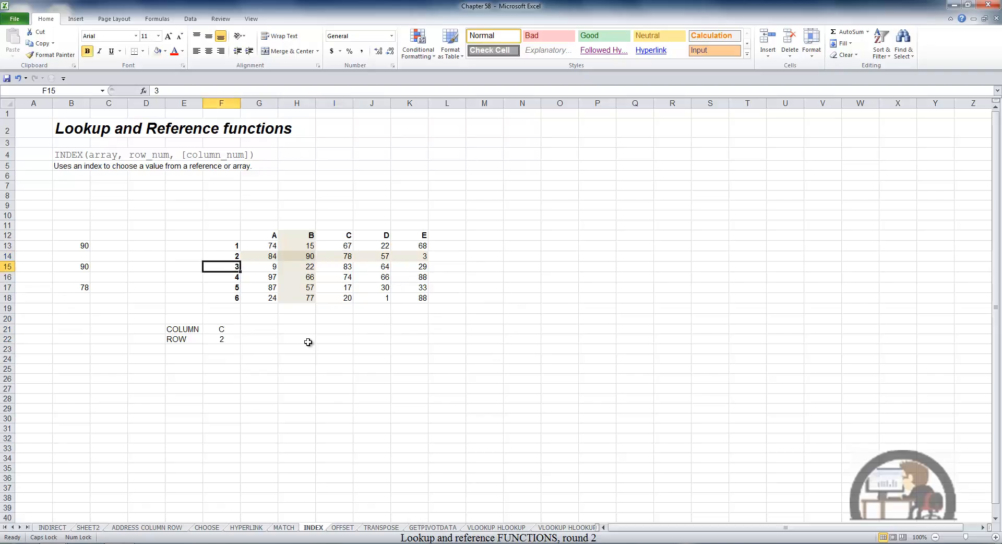
pyautogui.click(224, 339)
pyautogui.write('3')
pyautogui.press('Return')
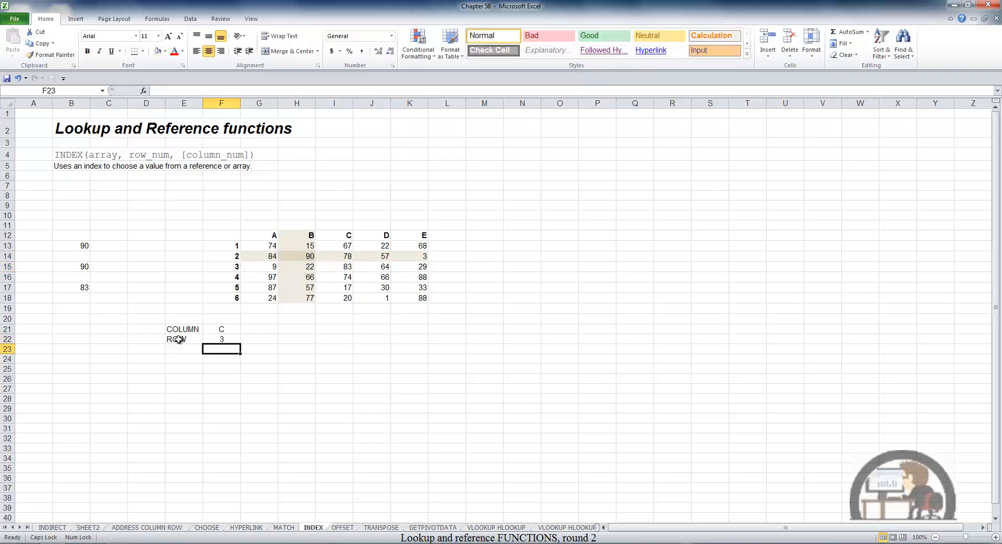
pyautogui.click(345, 266)
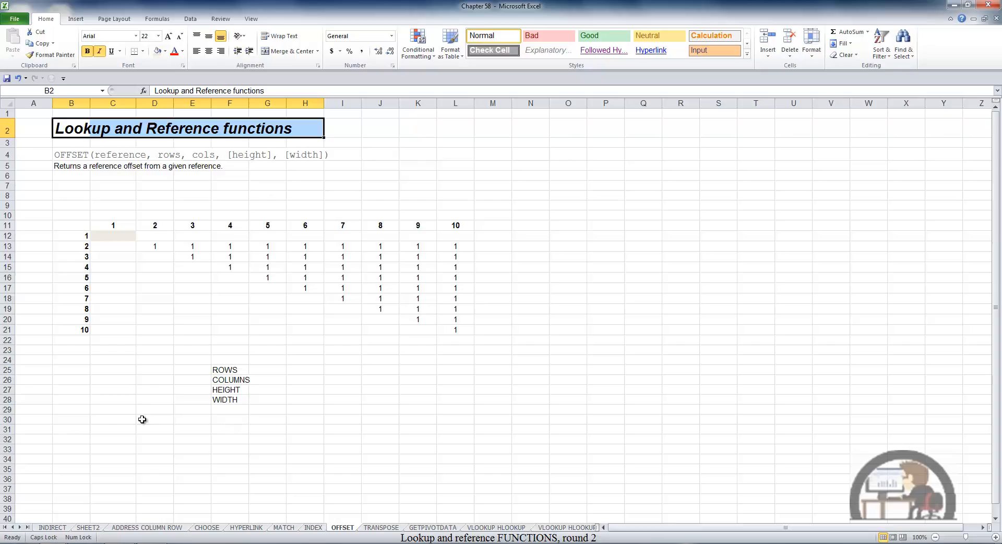
# Begin an OFFSET formula in C30 of the OFFSET sheet with C12 as the reference and E25 as the rows argument
pyautogui.click(105, 421)
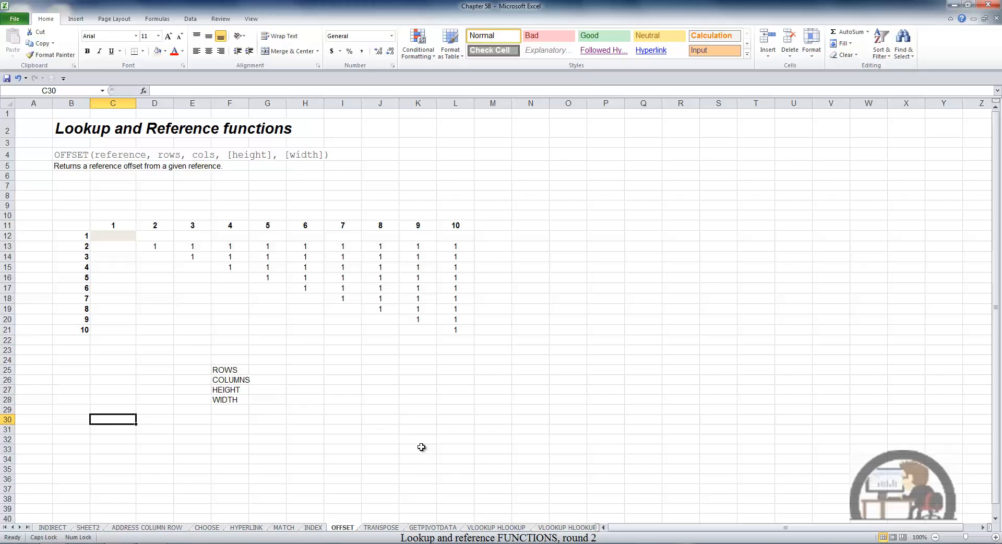
pyautogui.write('=OFFSET(')
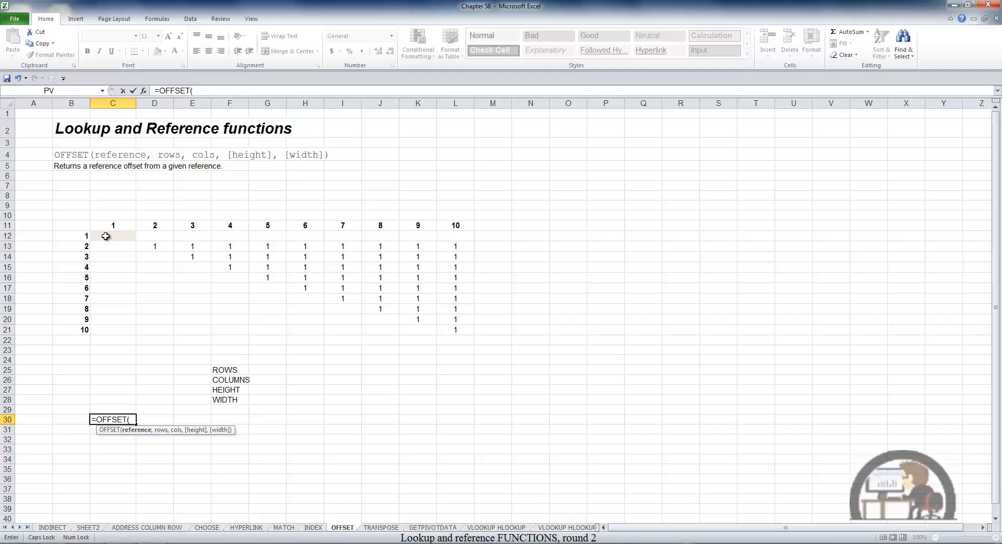
pyautogui.click(106, 237)
pyautogui.write(',')
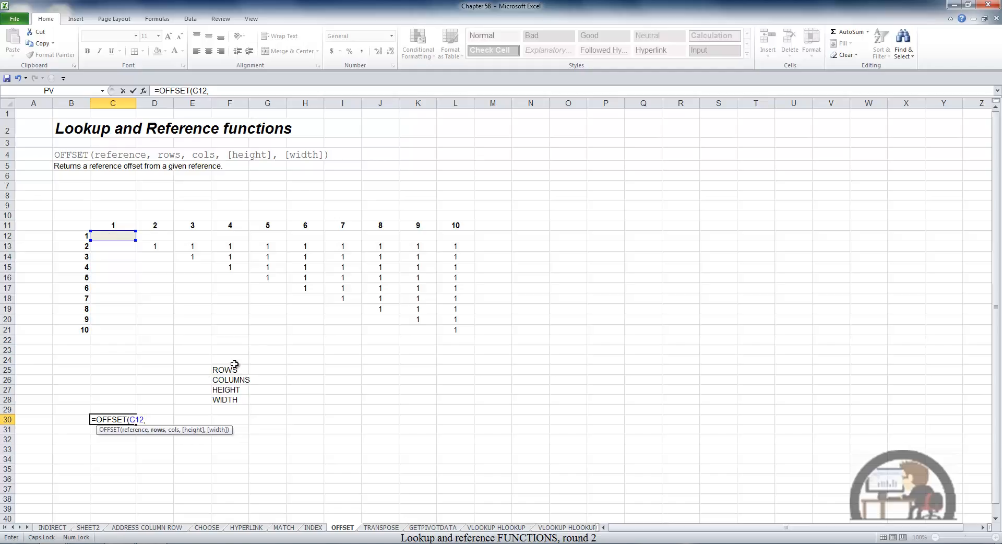
pyautogui.click(205, 372)
pyautogui.write(',')
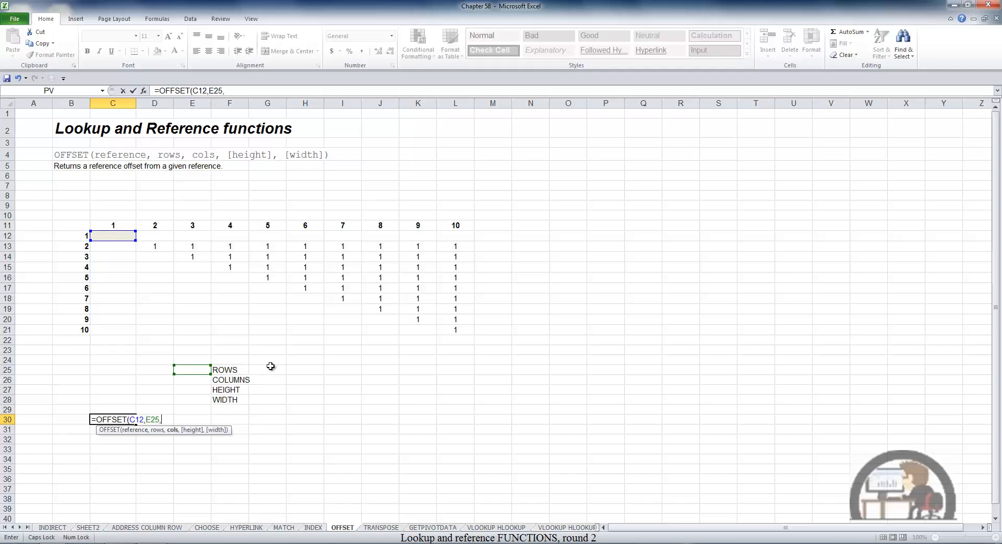
# Complete the OFFSET formula in C30 with E26 as columns, E27 as height and E28 as width
pyautogui.click(200, 384)
pyautogui.write(',')
pyautogui.click(197, 391)
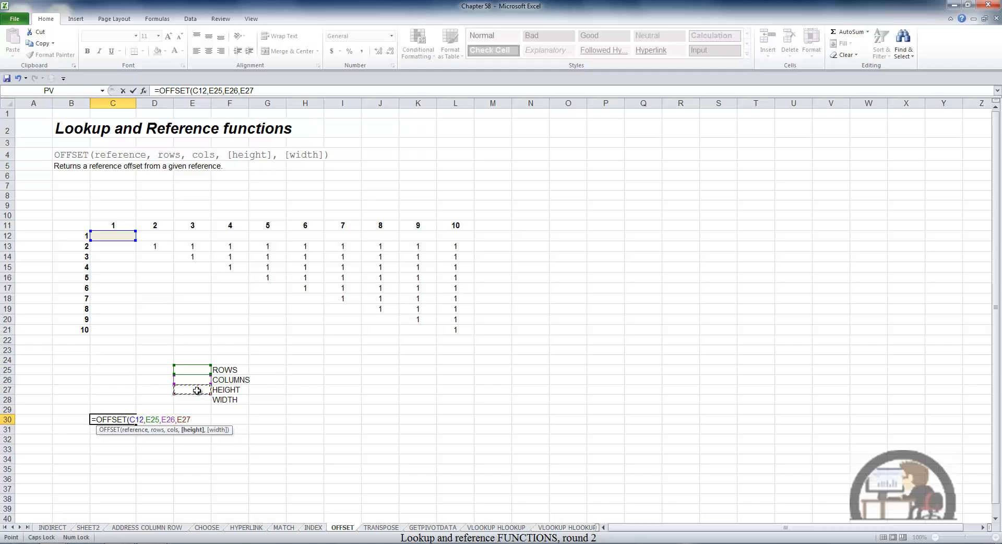
pyautogui.write(',')
pyautogui.click(197, 400)
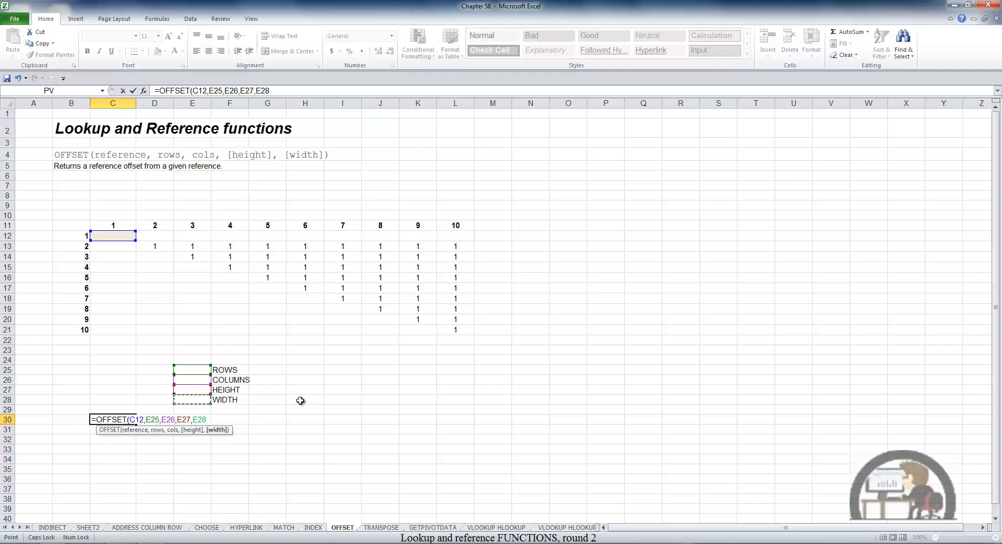
pyautogui.hotkey('ctrl', 'Return')
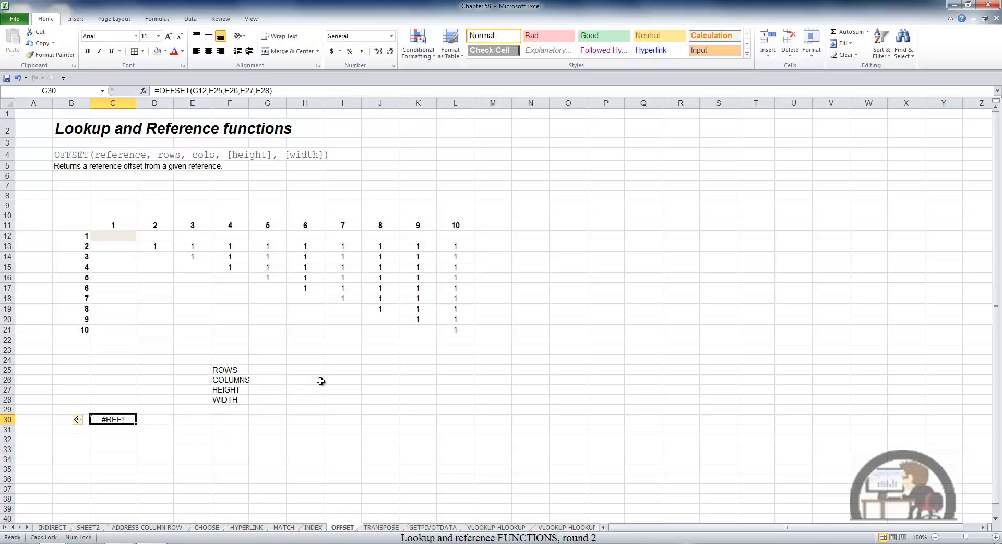
# Fill the OFFSET inputs in E25:E28 with 0 for ROWS, 0 for COLUMNS, 1 for HEIGHT and 1 for WIDTH
pyautogui.click(204, 368)
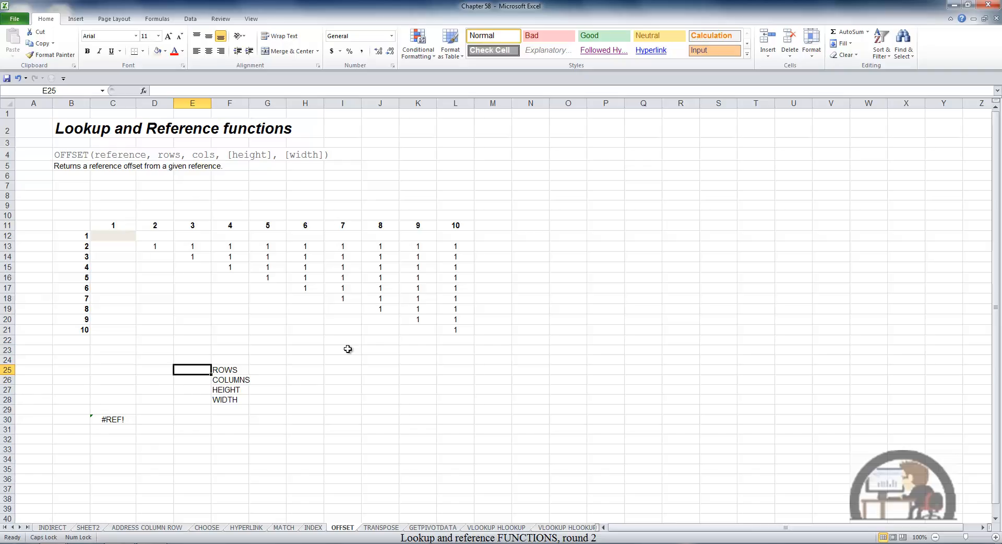
pyautogui.write('0')
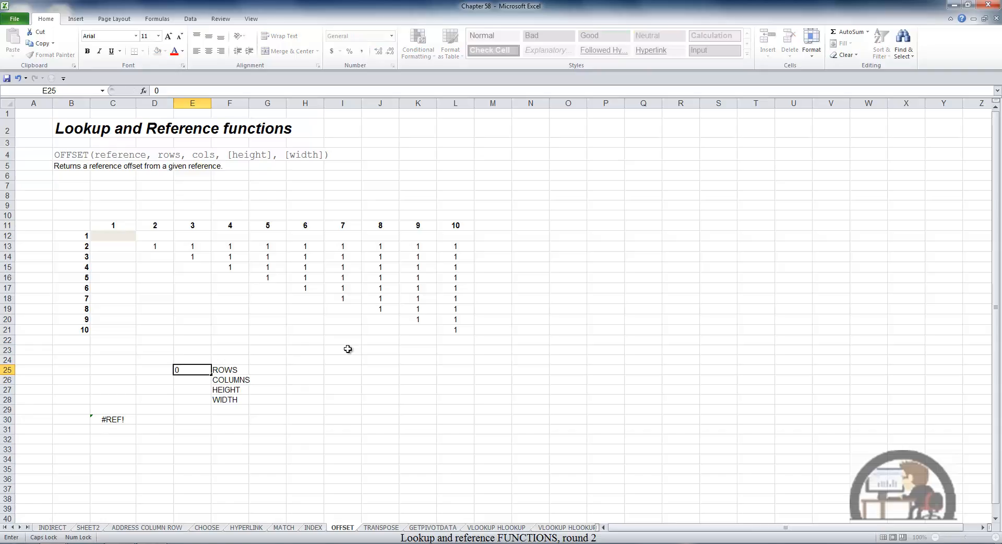
pyautogui.press('Return')
pyautogui.write('0')
pyautogui.press('Return')
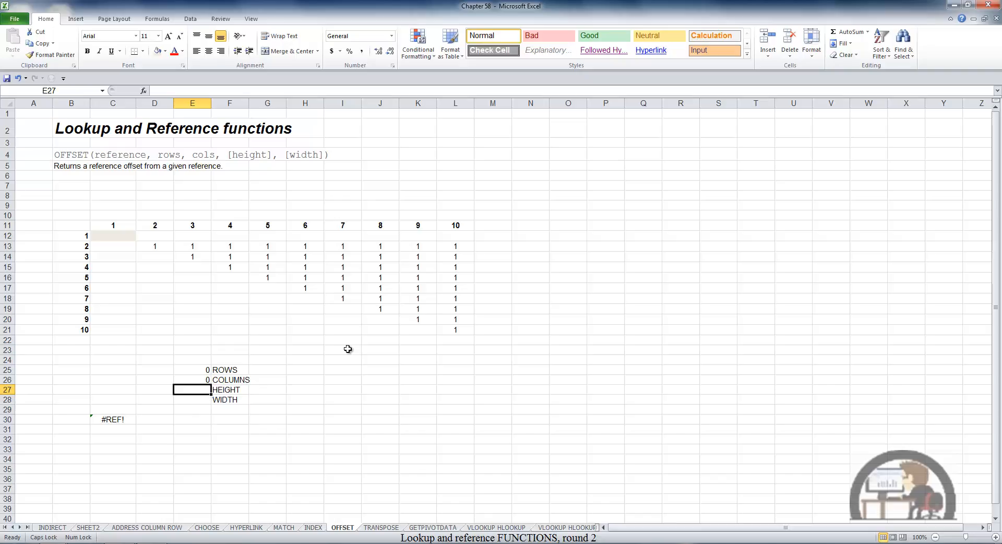
pyautogui.write('1')
pyautogui.press('Return')
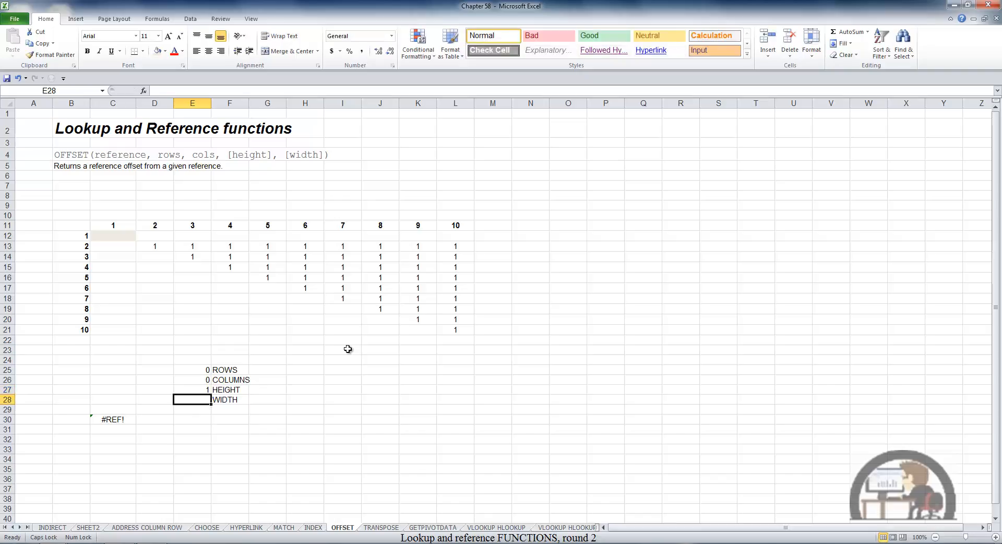
pyautogui.write('1')
pyautogui.press('Return')
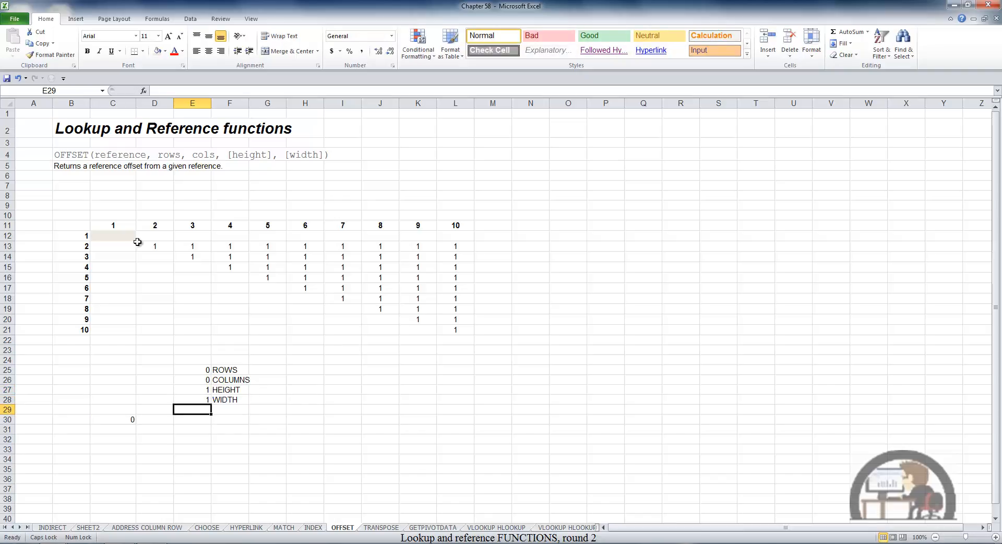
# Enter 100 in the shaded reference cell C12 of the grid
pyautogui.click(132, 235)
pyautogui.write('100')
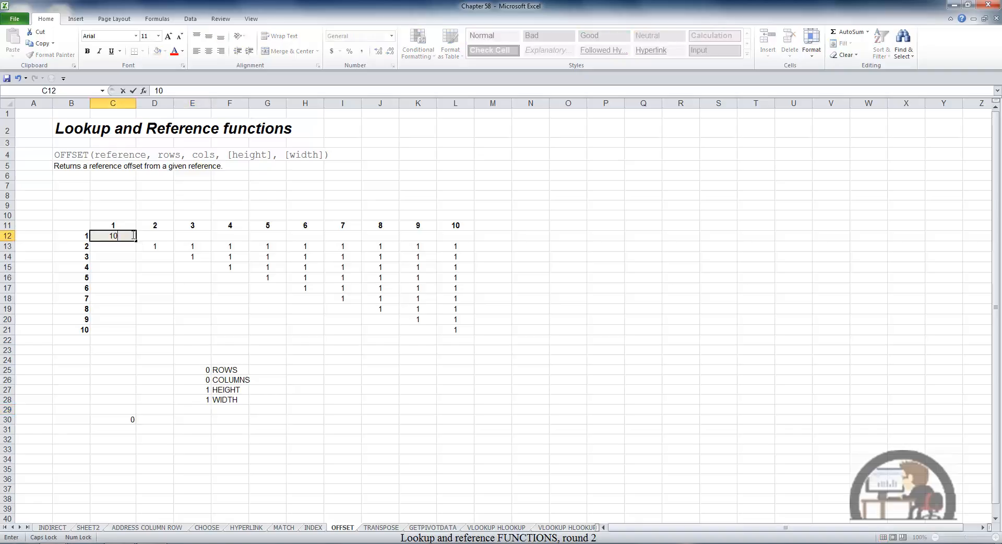
pyautogui.press('Return')
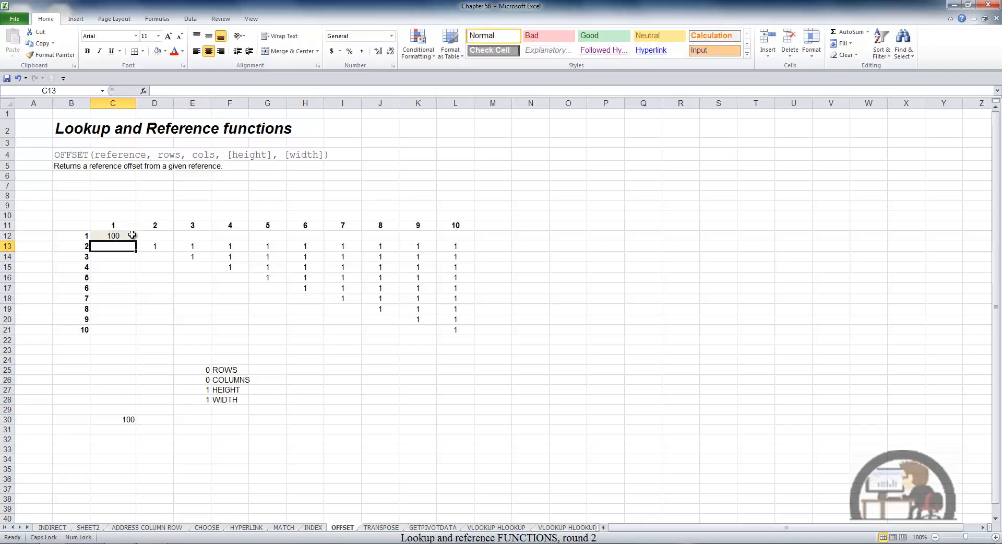
# Set both the ROWS input in E25 and the COLUMNS input in E26 to 1
pyautogui.click(200, 371)
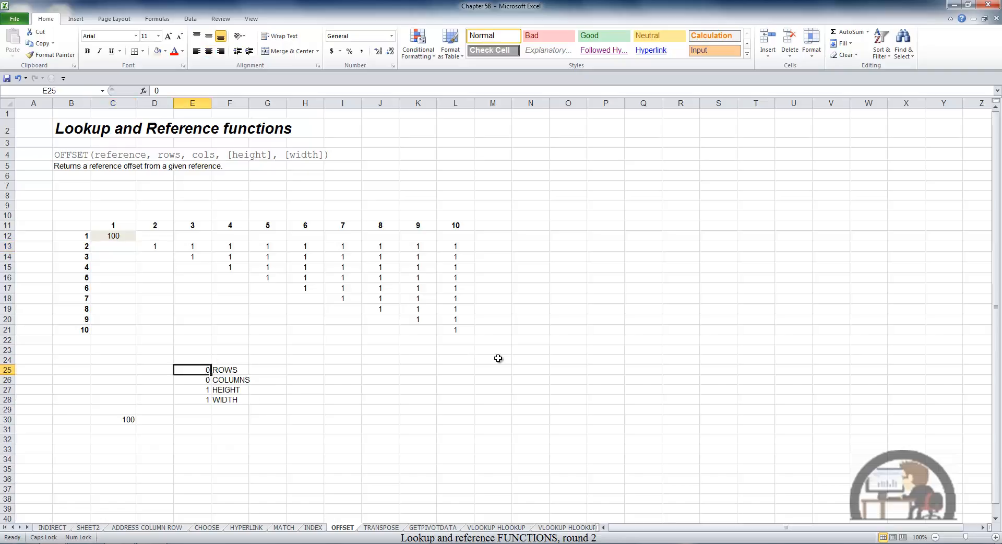
pyautogui.write('1')
pyautogui.press('Return')
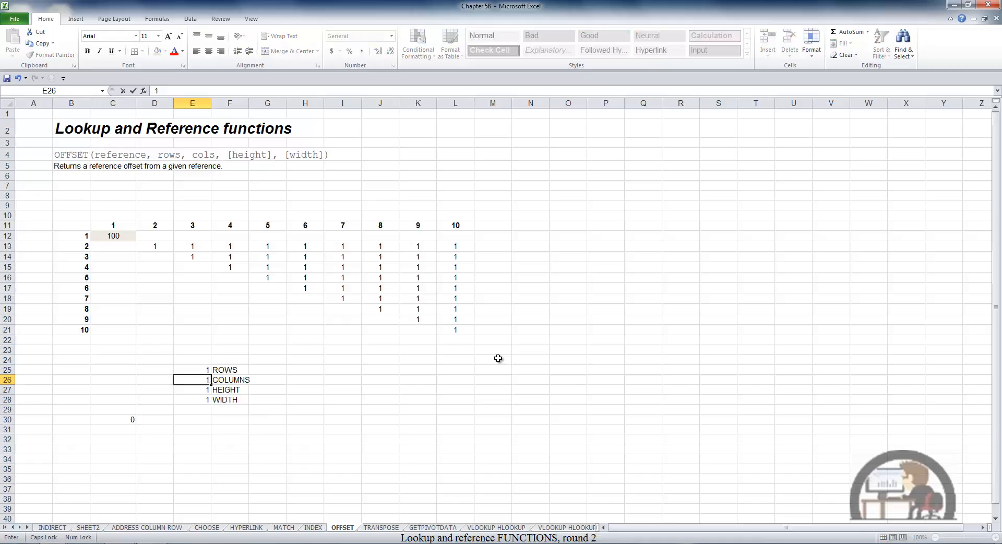
pyautogui.write('1')
pyautogui.press('Return')
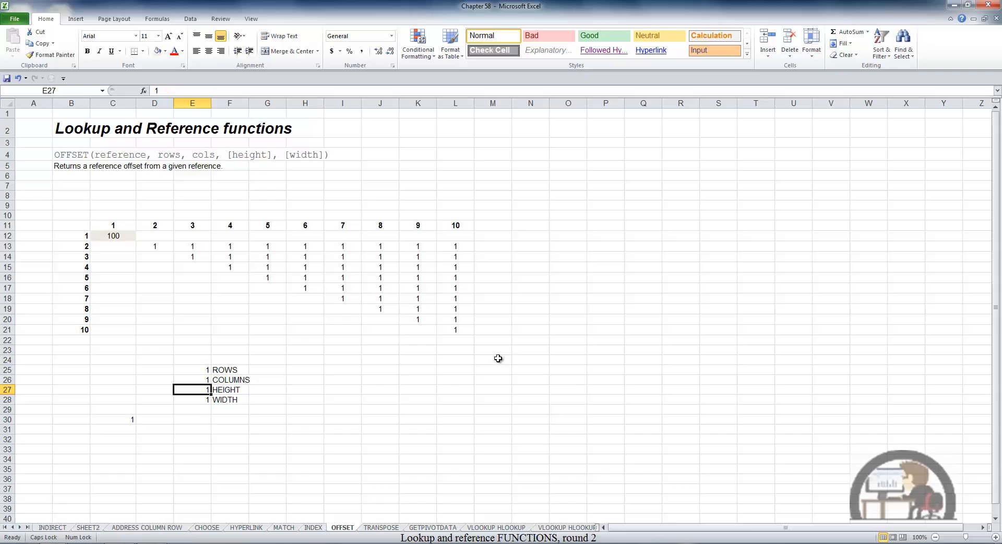
# Set the COLUMNS input in E26 to 2 and the HEIGHT input in E27 to 2
pyautogui.press('Up')
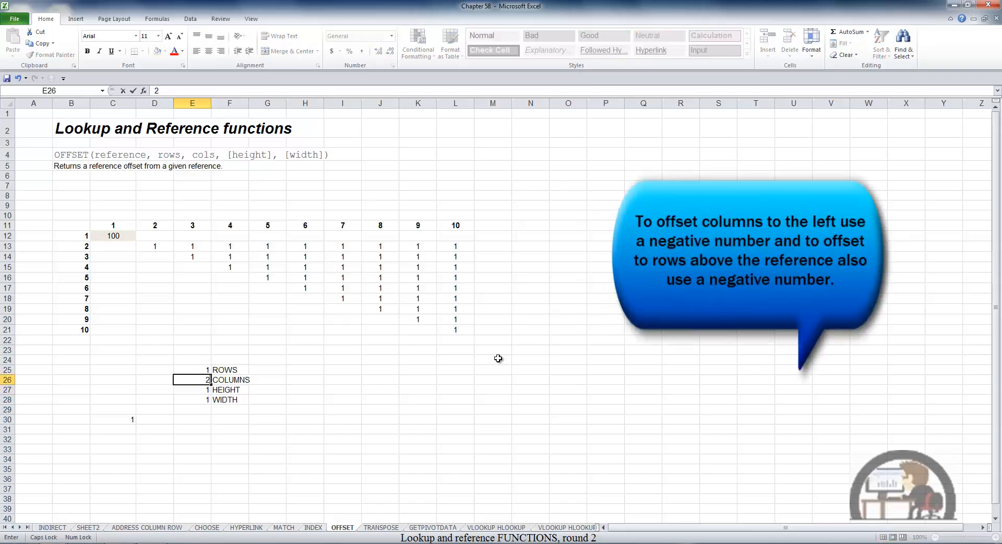
pyautogui.write('2')
pyautogui.hotkey('ctrl', 'Return')
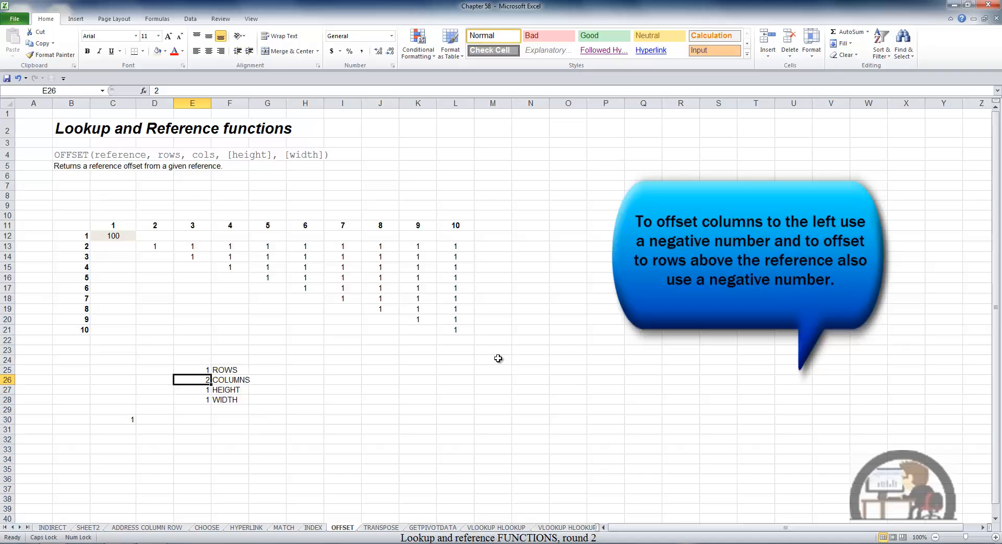
pyautogui.press('Down')
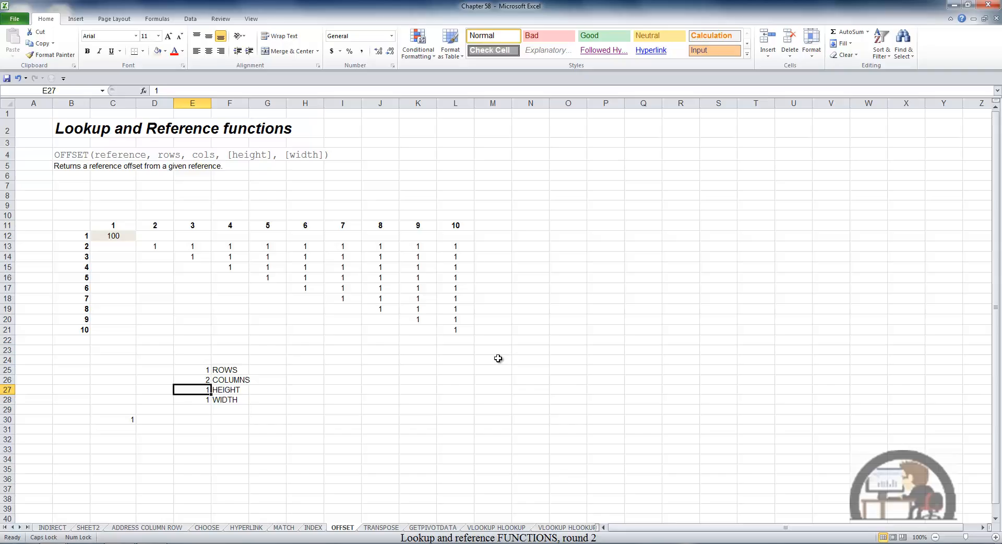
pyautogui.write('2')
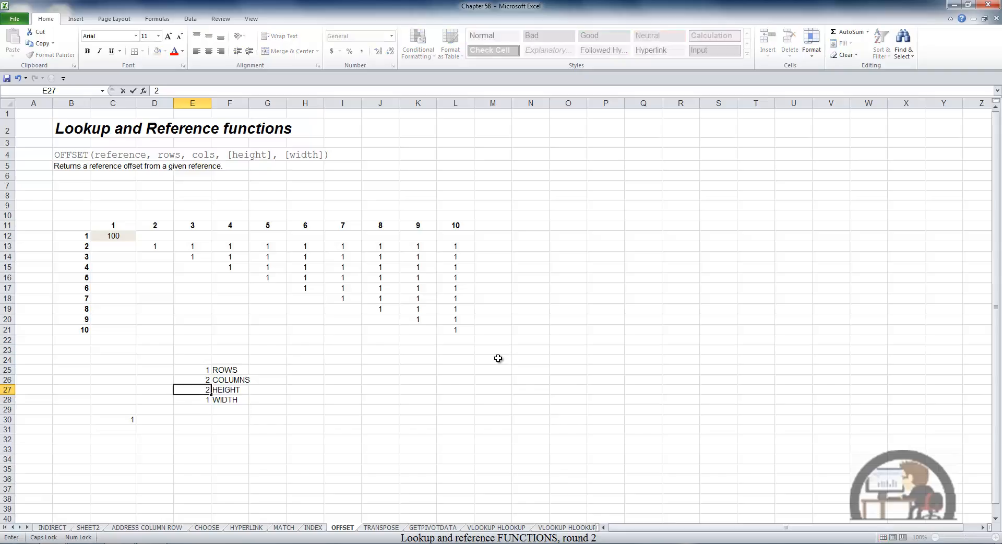
pyautogui.press('Return')
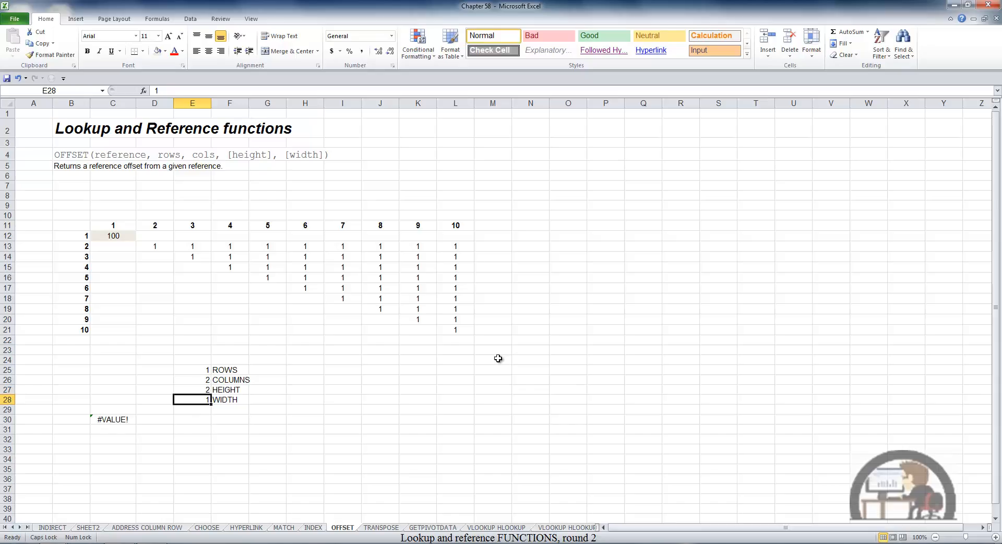
# Wrap the OFFSET formula in C30 in SUM so it reads =SUM(OFFSET(C12,E25,E26,E27,E28))
pyautogui.click(125, 421)
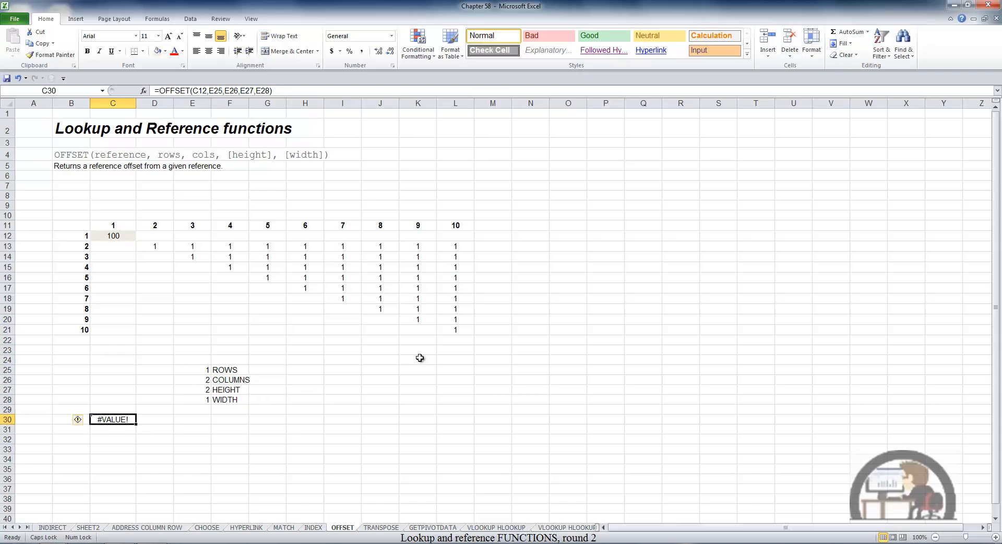
pyautogui.click(161, 90)
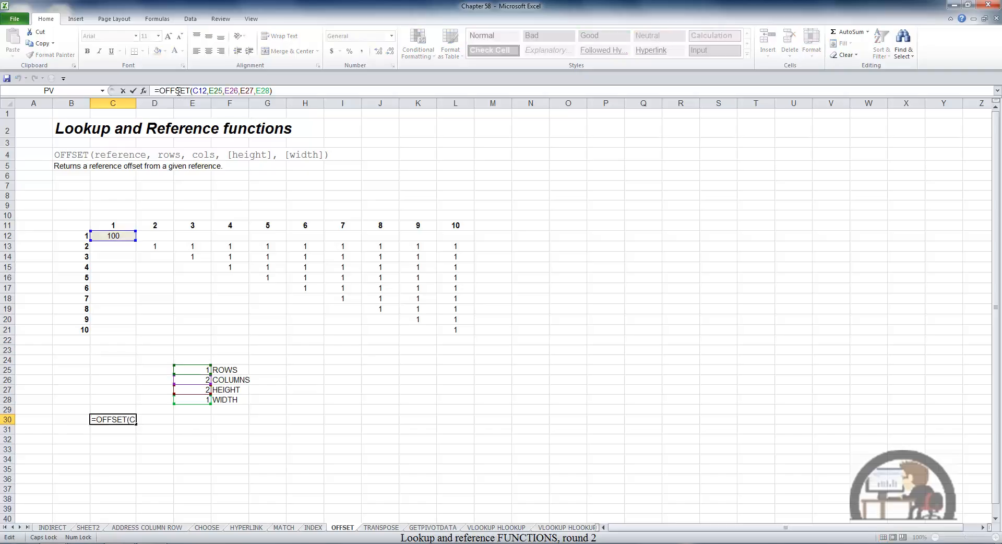
pyautogui.write('SUM')
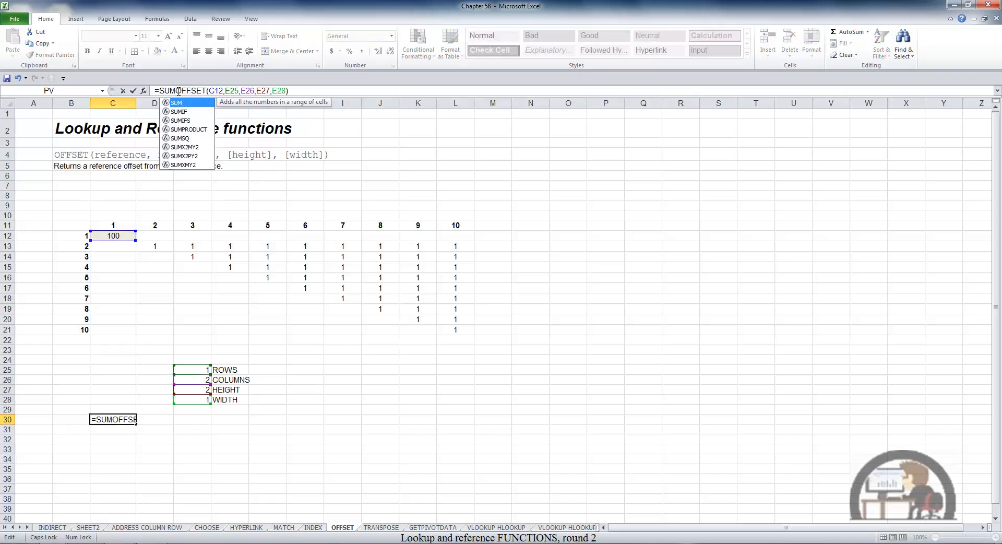
pyautogui.write('(')
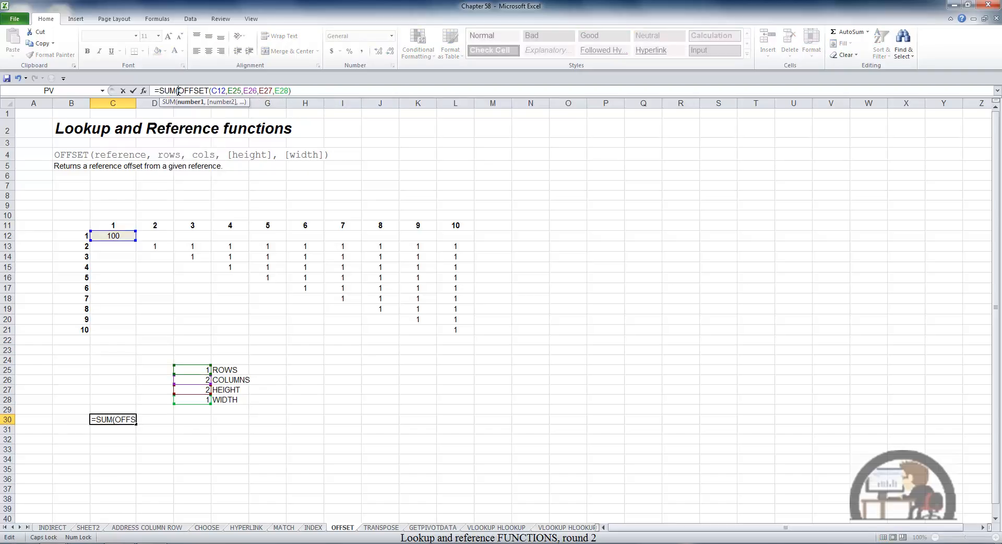
pyautogui.press('End')
pyautogui.press('Return')
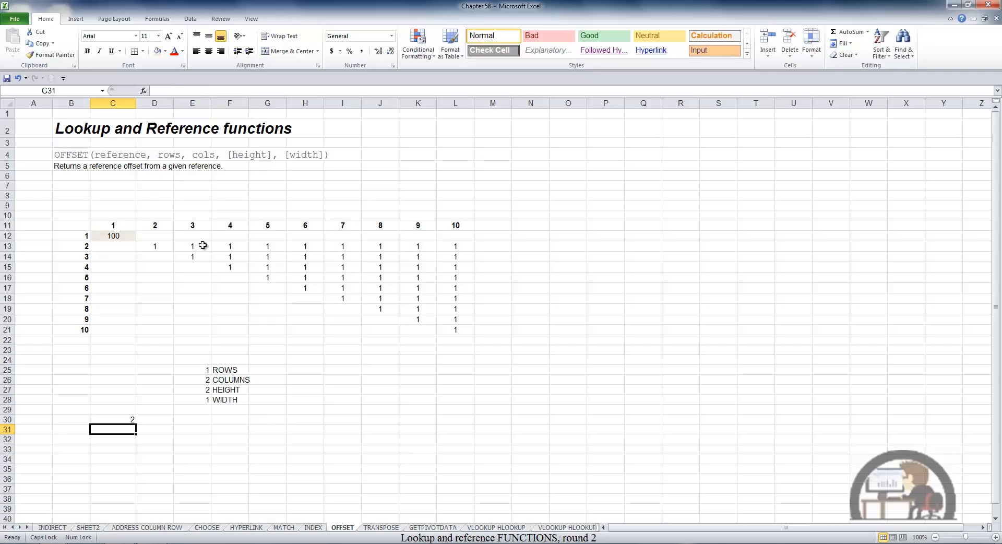
# Trace the OFFSET range from C12, one row down and two columns across, and select E13:E14
pyautogui.moveTo(196, 246); pyautogui.dragTo(197, 256)
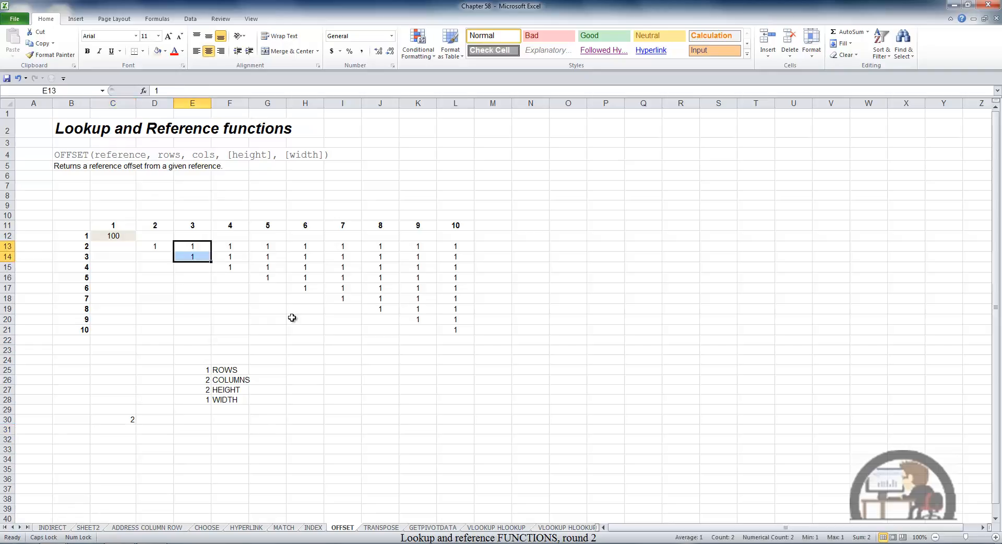
pyautogui.click(116, 235)
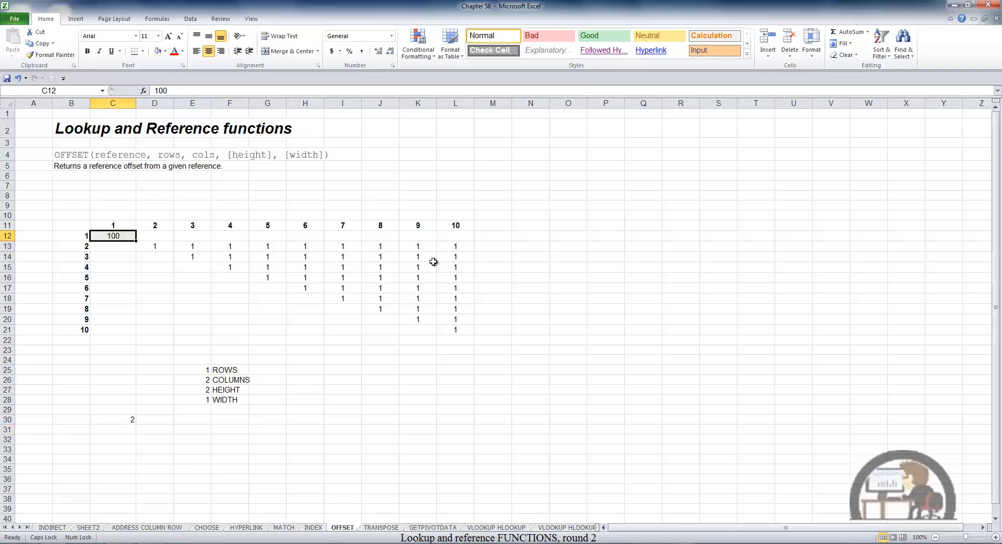
pyautogui.press('Return')
pyautogui.press('Right')
pyautogui.press('Right')
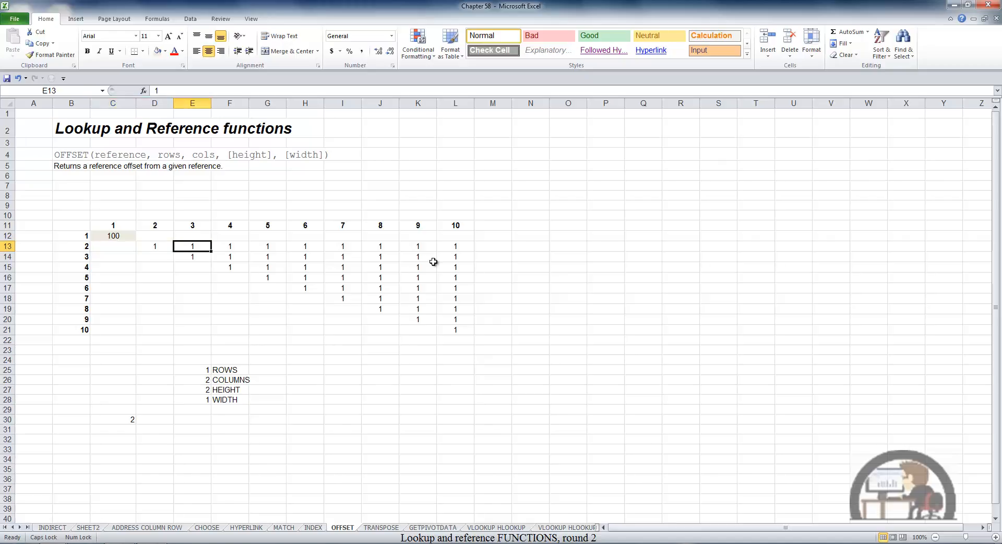
pyautogui.hotkey('shift', 'Down')
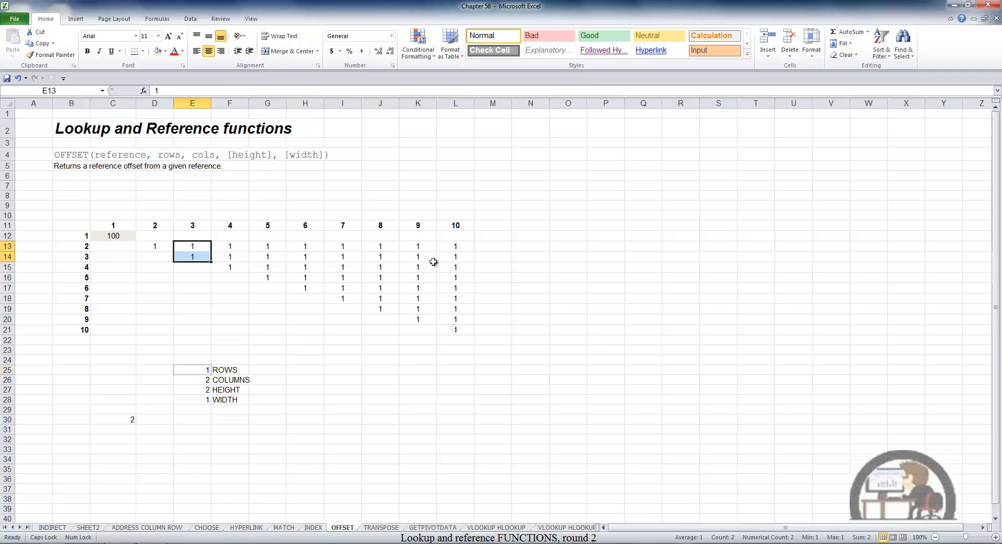
# Set the OFFSET inputs in E25:E28 to 2 for ROWS, 5 for COLUMNS, 5 for HEIGHT and 3 for WIDTH
pyautogui.hotkey('ctrl', 'z')
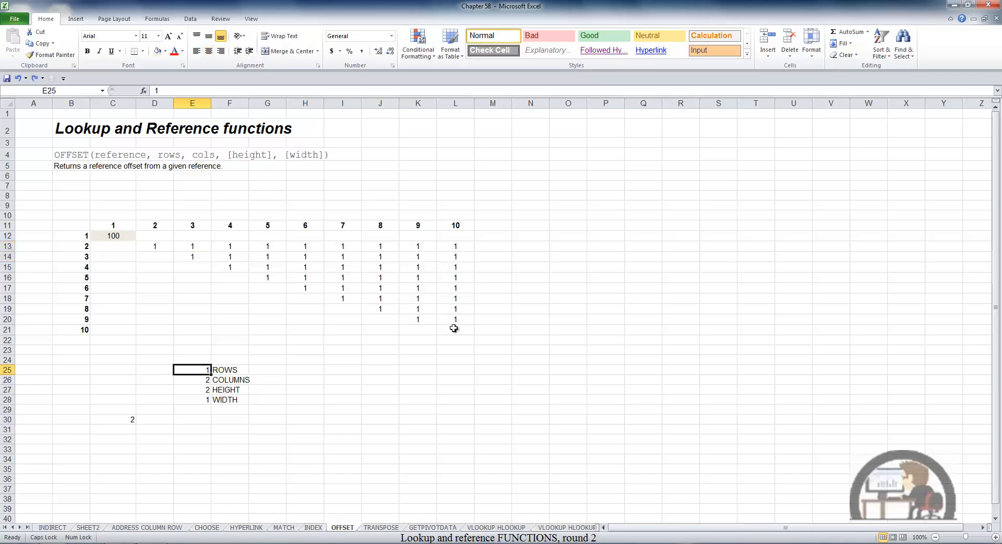
pyautogui.write('2')
pyautogui.press('Return')
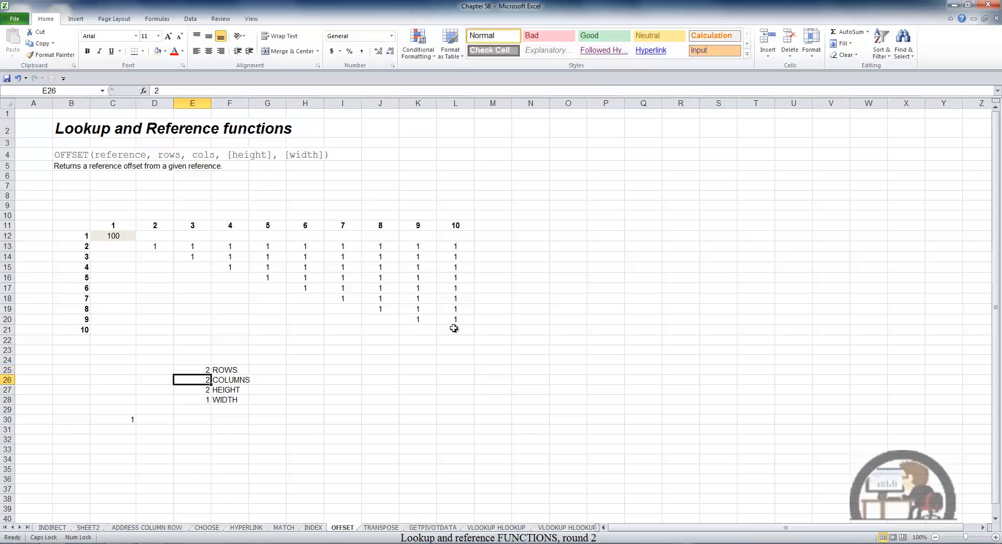
pyautogui.write('5')
pyautogui.press('Return')
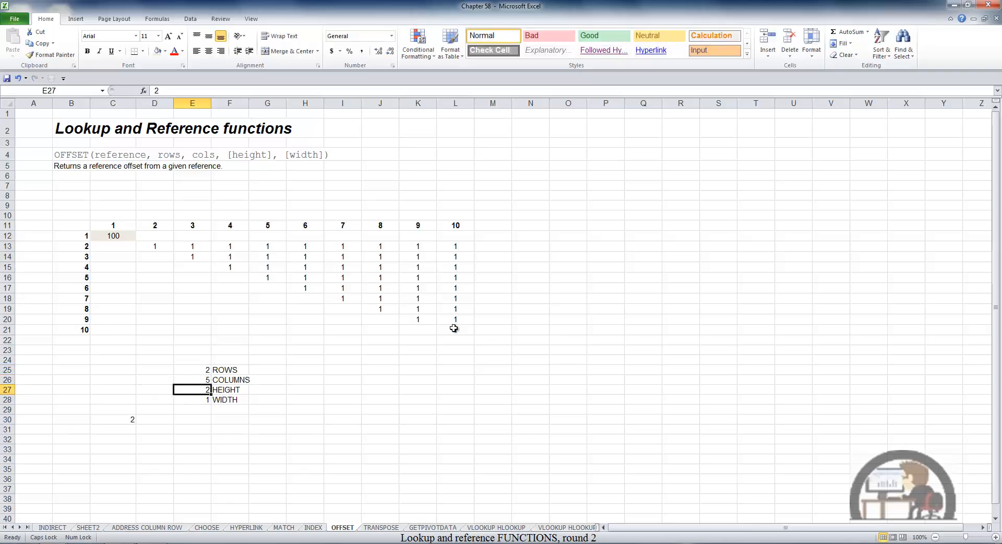
pyautogui.write('5')
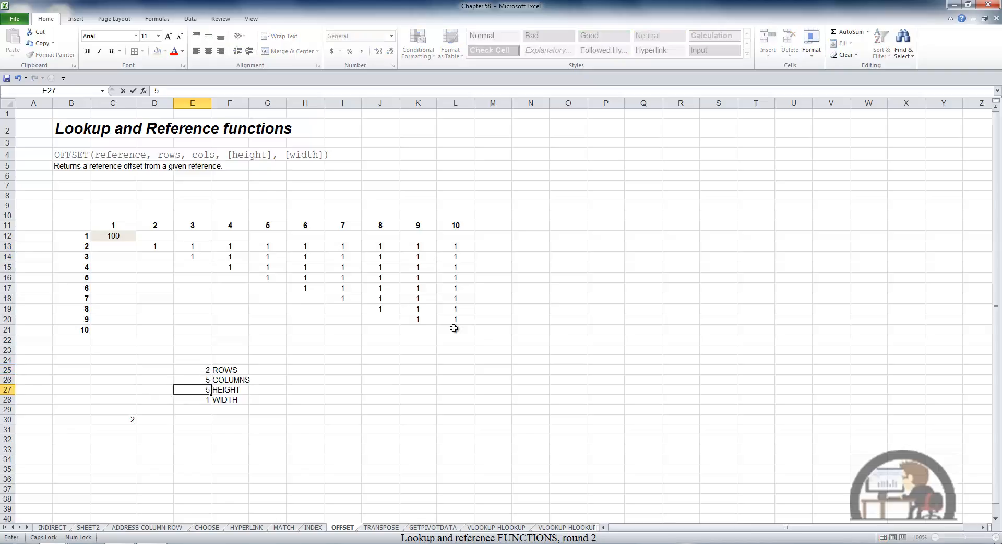
pyautogui.press('Return')
pyautogui.write('3')
pyautogui.press('Return')
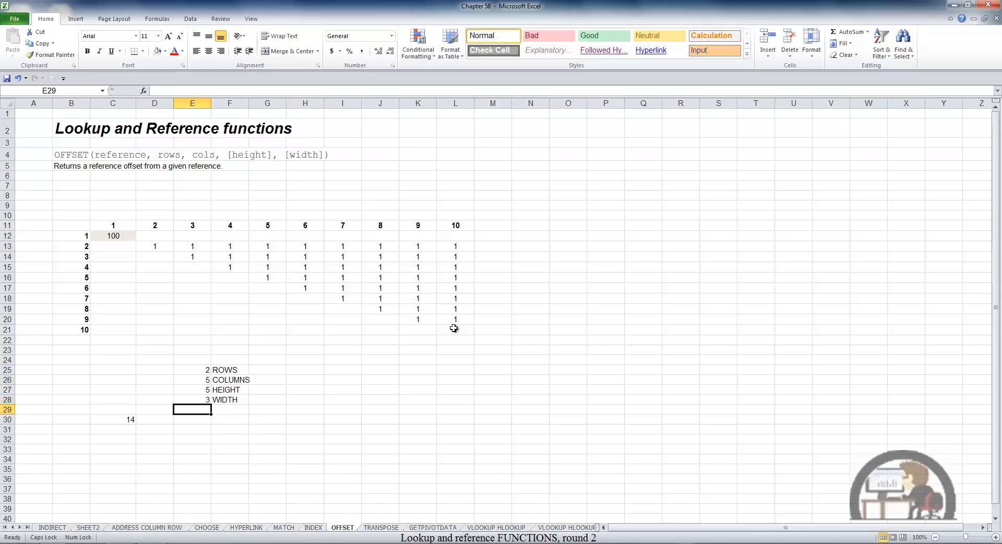
# Trace the OFFSET range from C12, two rows down and five columns across, and select H14:J18, five rows by three columns
pyautogui.click(128, 236)
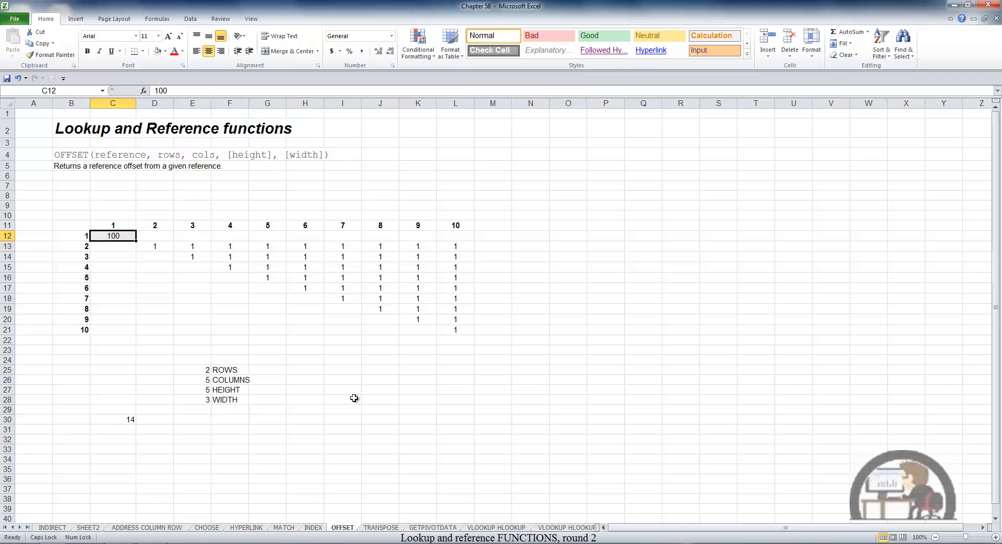
pyautogui.press('Down')
pyautogui.press('Down')
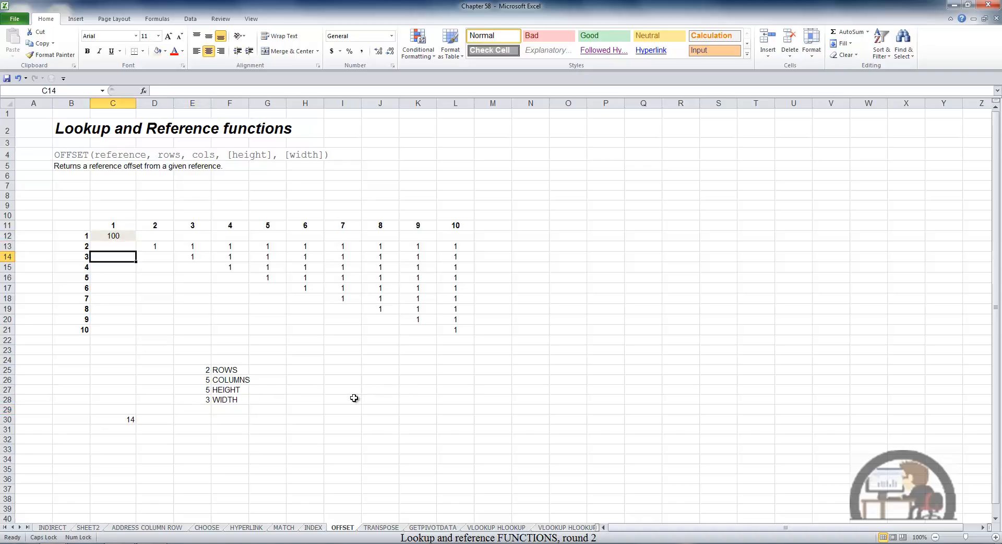
pyautogui.press('Right')
pyautogui.press('Right')
pyautogui.press('Right')
pyautogui.press('Right')
pyautogui.press('Right')
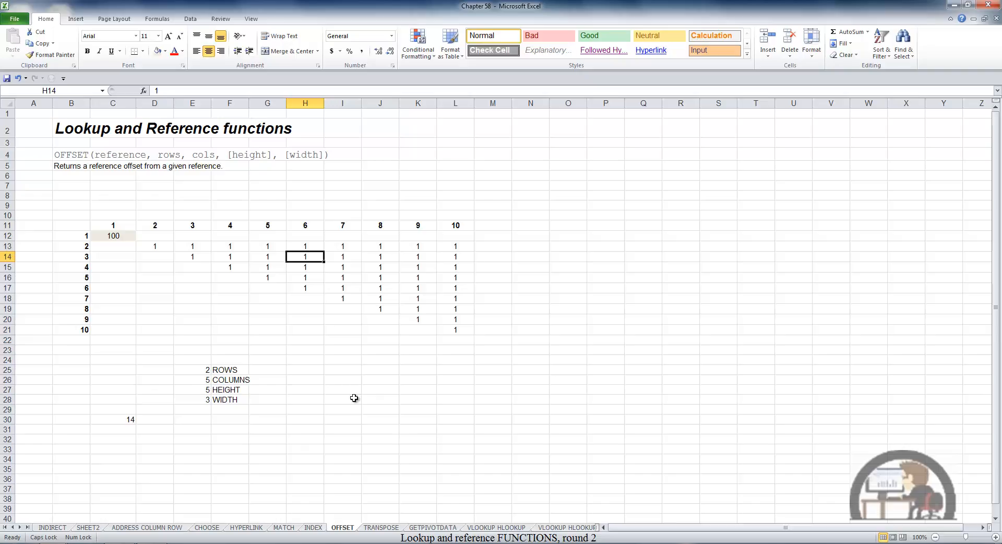
pyautogui.hotkey('shift', 'Down')
pyautogui.hotkey('shift', 'Down')
pyautogui.hotkey('shift', 'Down')
pyautogui.hotkey('shift', 'Down')
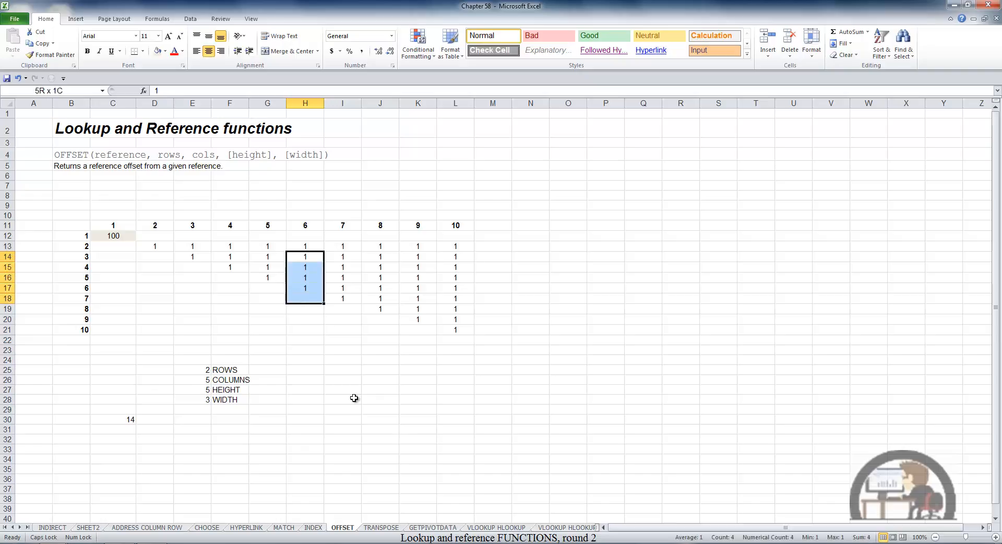
pyautogui.hotkey('shift', 'Right')
pyautogui.hotkey('shift', 'Right')
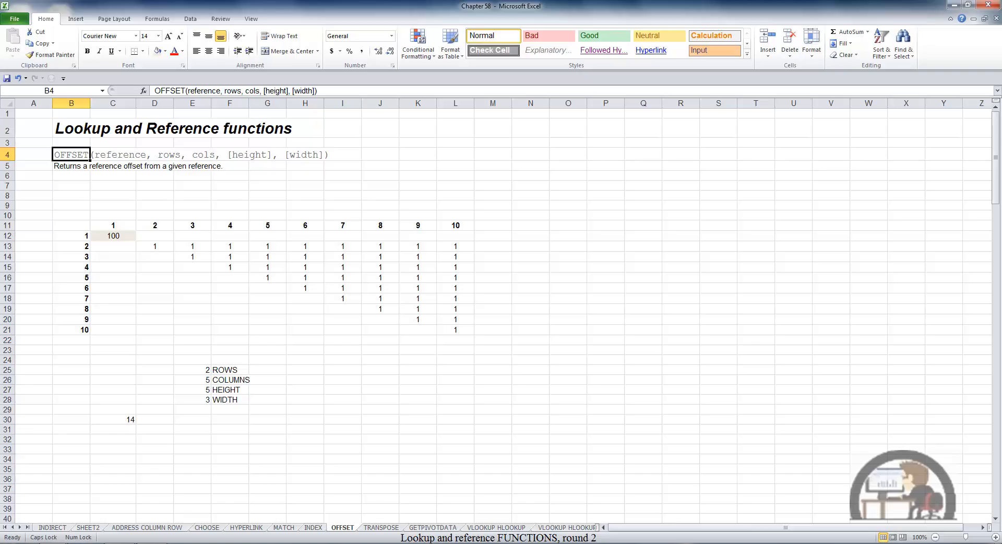
# Enter =IF(L13<>"",ROW(L13),"") in cell A13 beside the grid
pyautogui.click(26, 249)
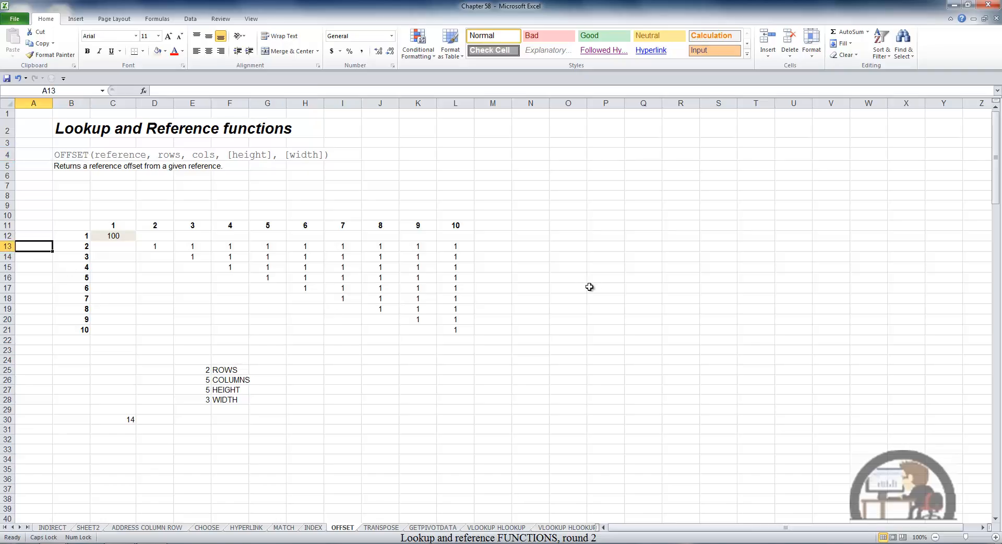
pyautogui.write('=IF')
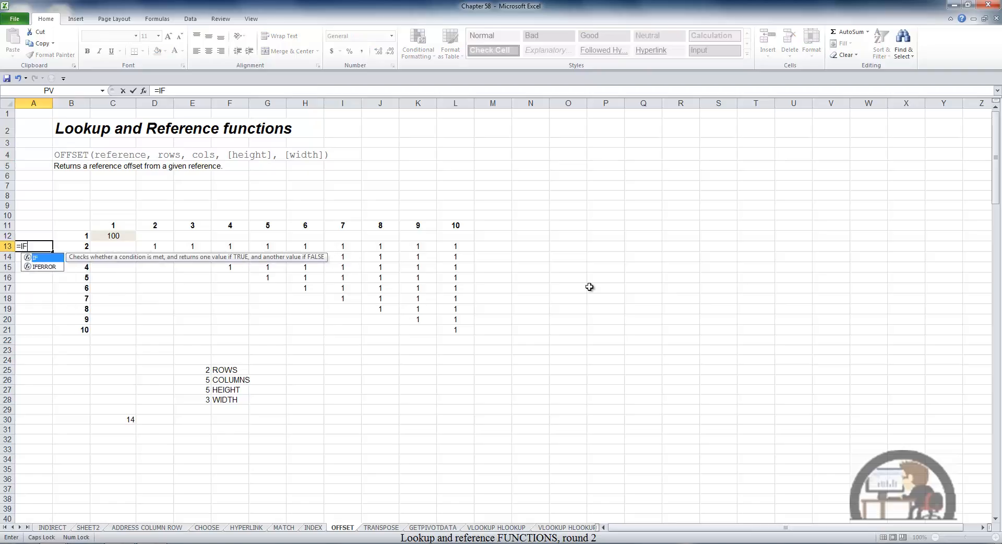
pyautogui.write('(')
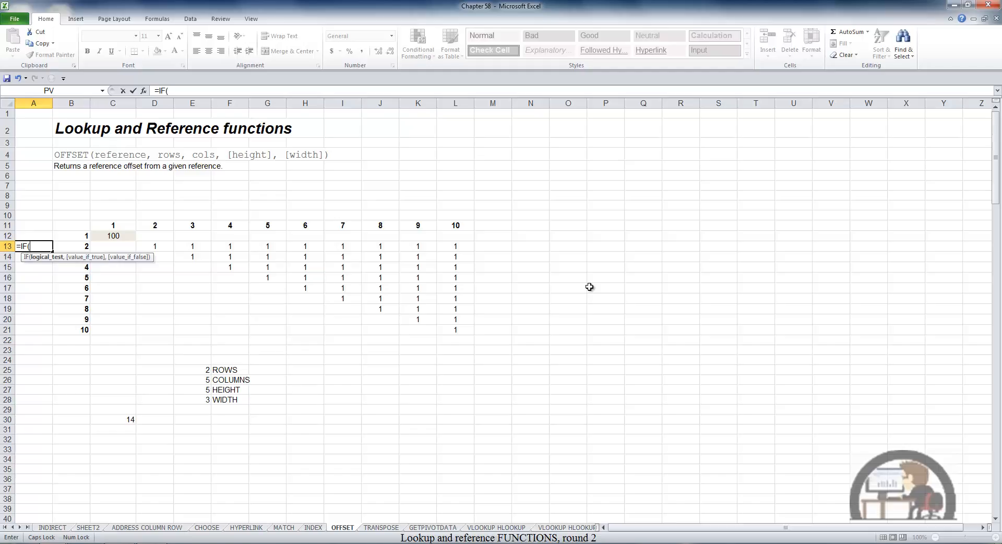
pyautogui.click(458, 246)
pyautogui.write('>""')
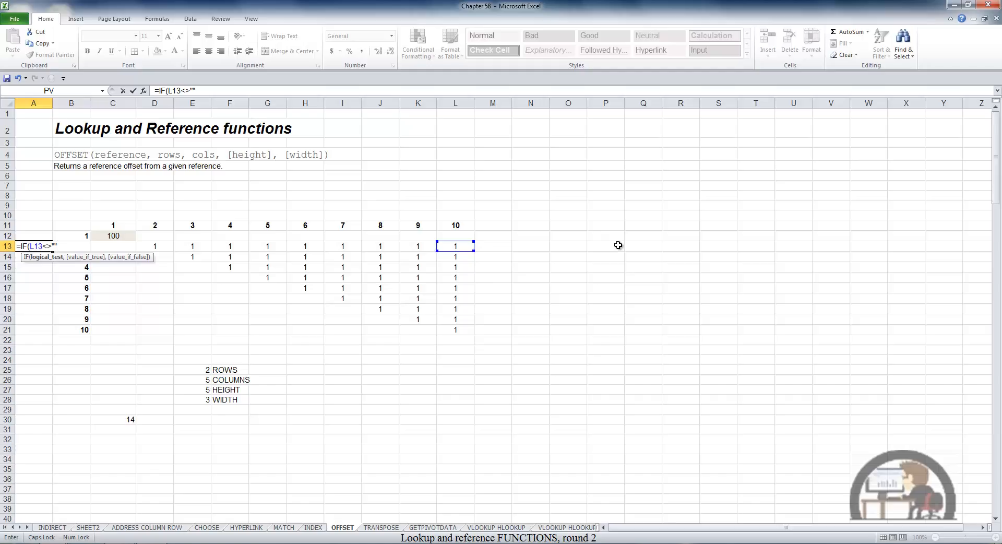
pyautogui.write(',ROW')
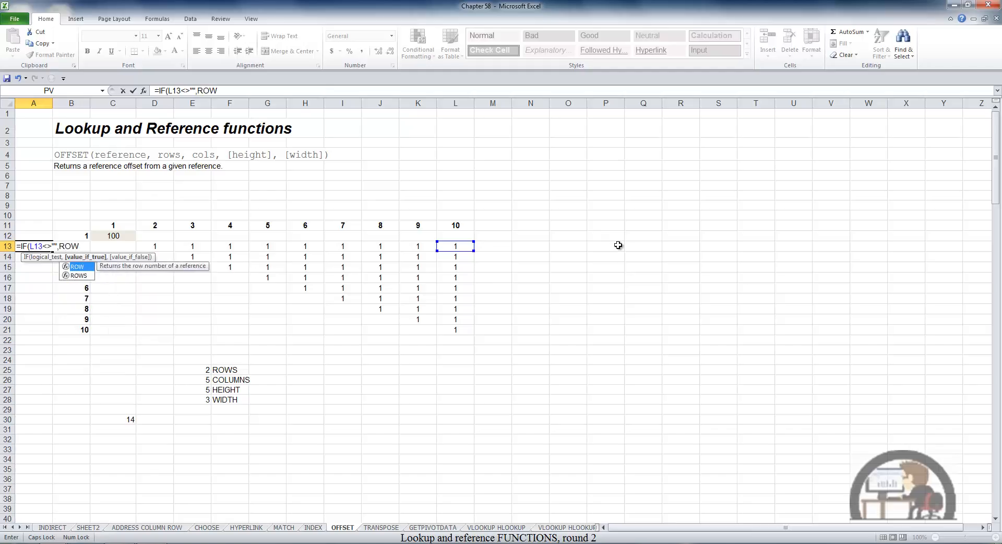
pyautogui.write('(')
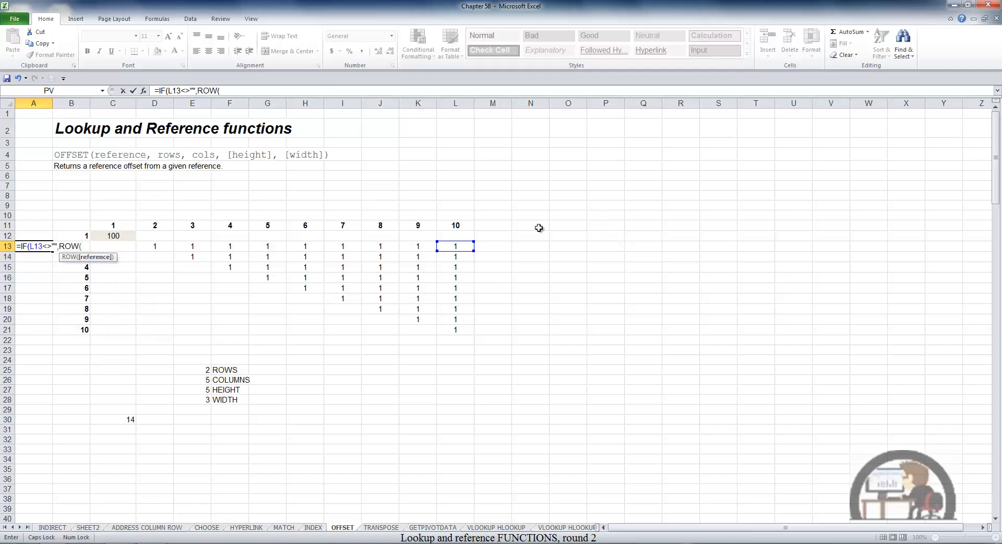
pyautogui.click(462, 247)
pyautogui.write('),')
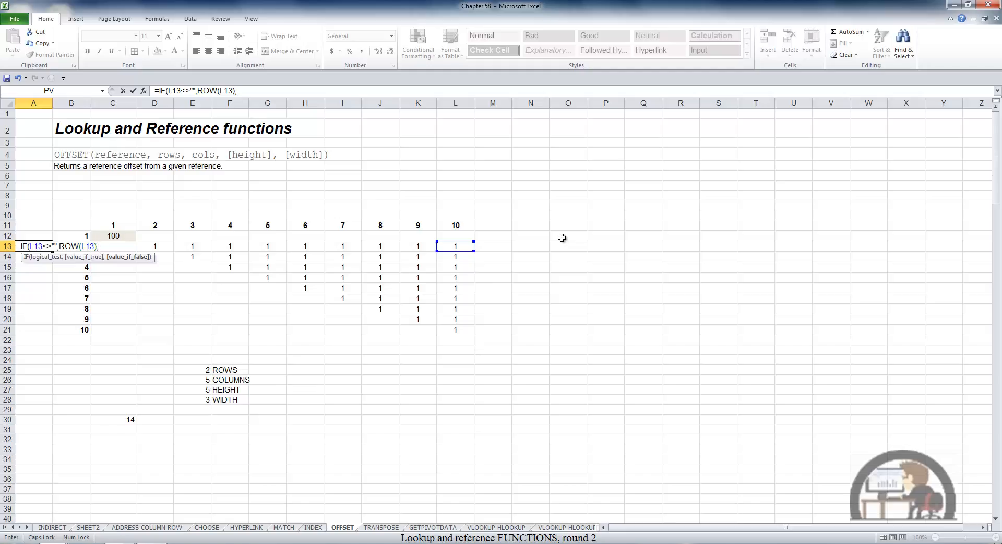
pyautogui.write('""')
pyautogui.press('F2')
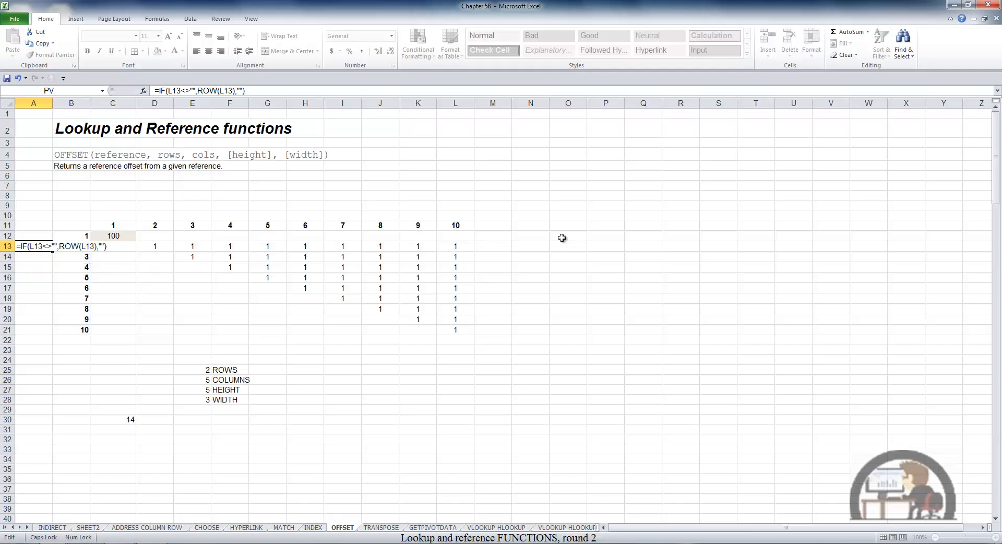
pyautogui.press('Return')
# Copy the row-number formula from A13 down column A into A14:A177
pyautogui.press('Up')
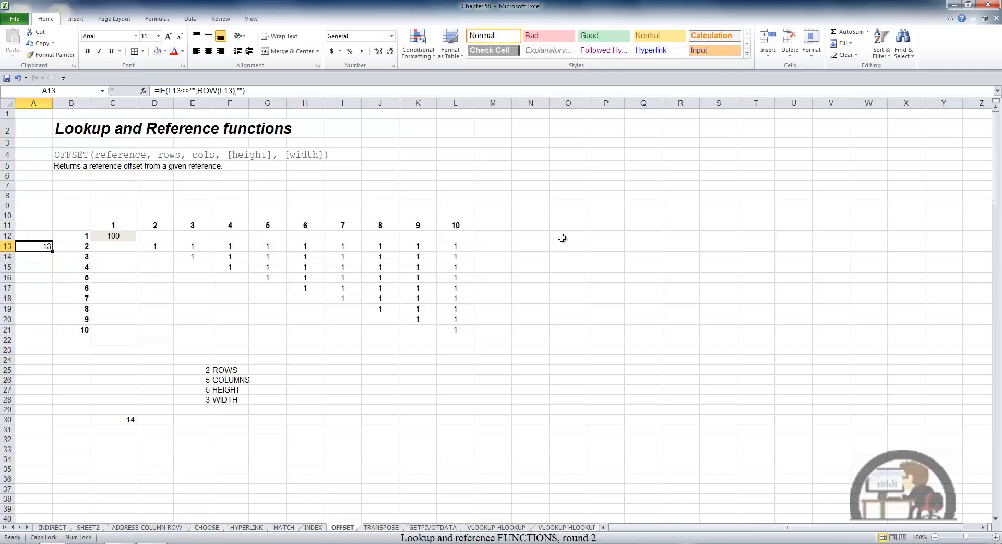
pyautogui.hotkey('ctrl', 'c')
pyautogui.press('Down')
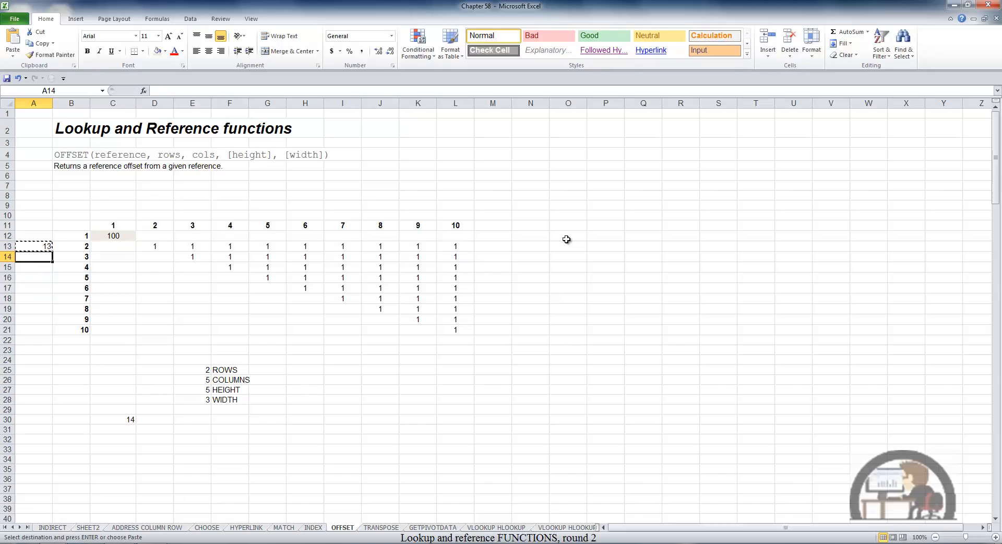
pyautogui.hotkey('shift', 'Down')
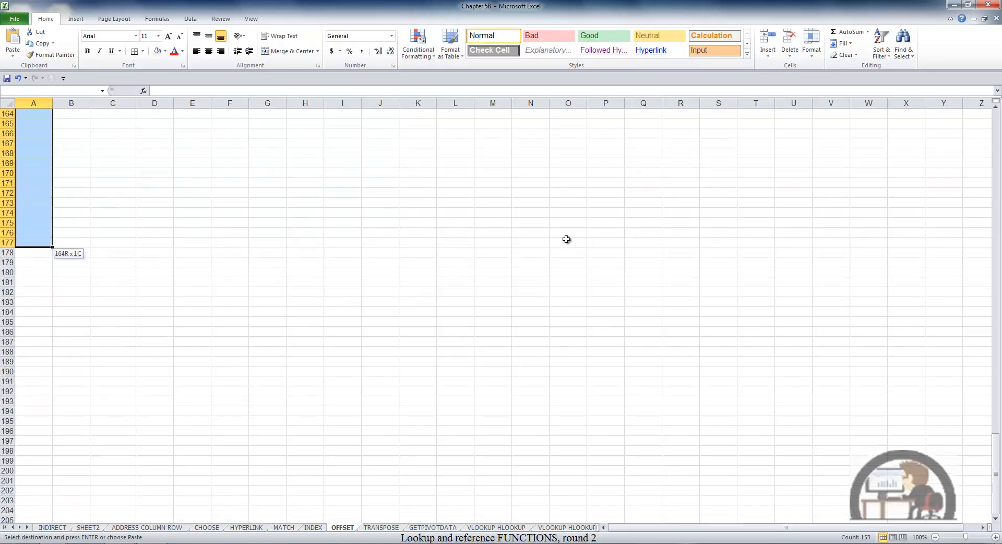
pyautogui.press('Return')
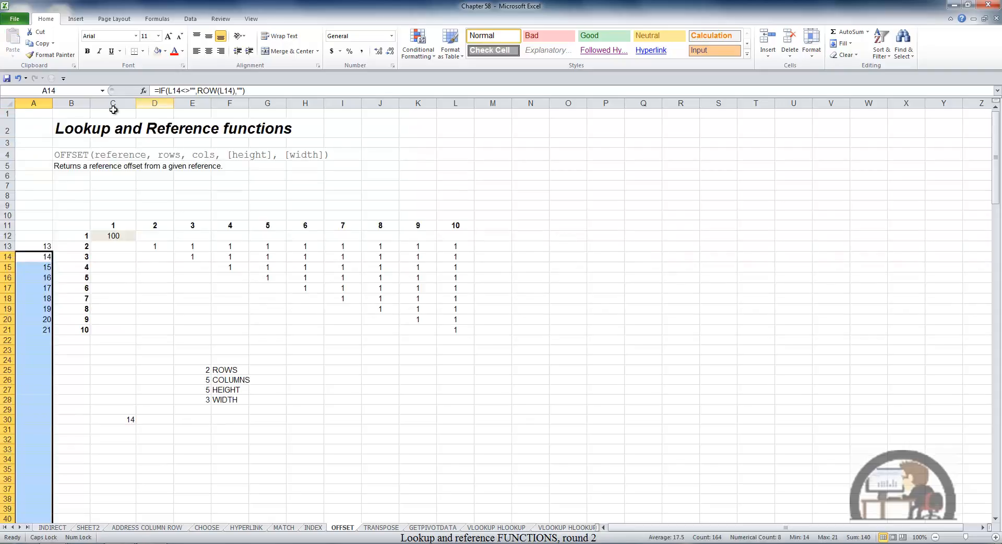
# Enter a MAX formula over A12:A177 in cell A2 to return the last used row number
pyautogui.click(40, 128)
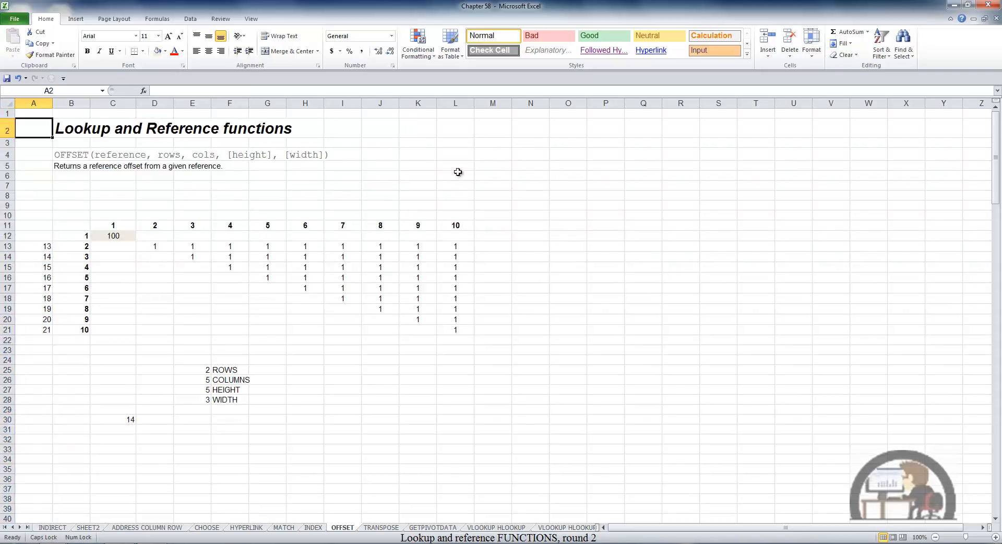
pyautogui.write('=')
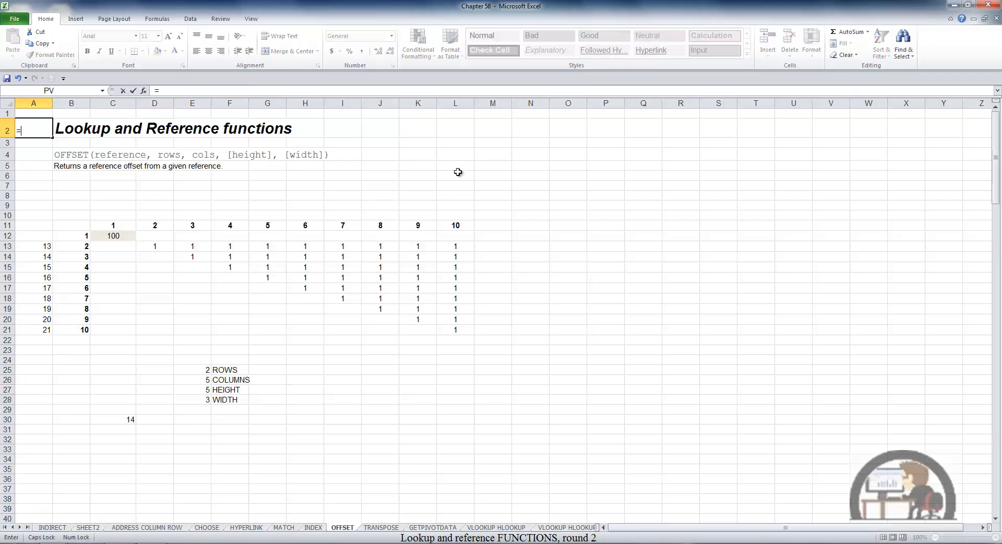
pyautogui.write('MAX')
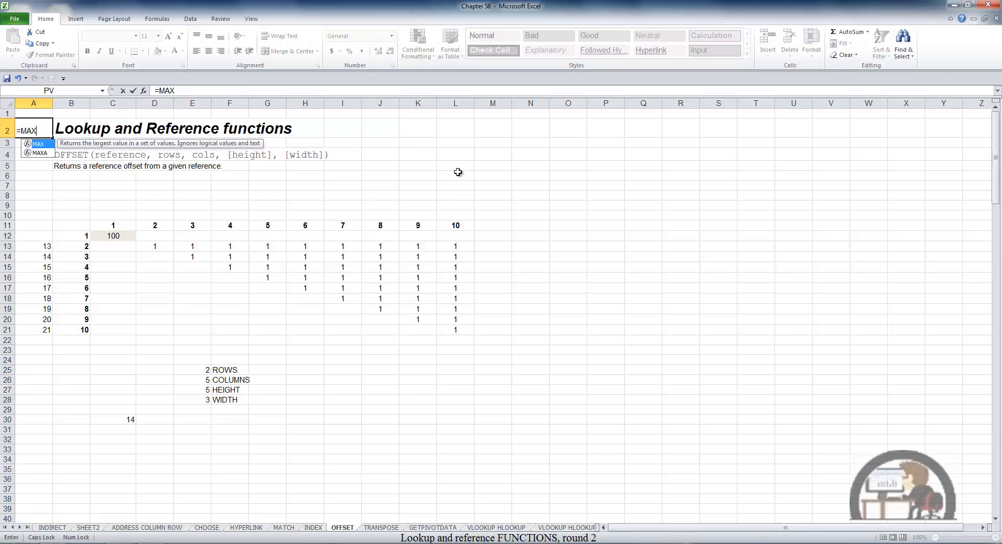
pyautogui.write('(')
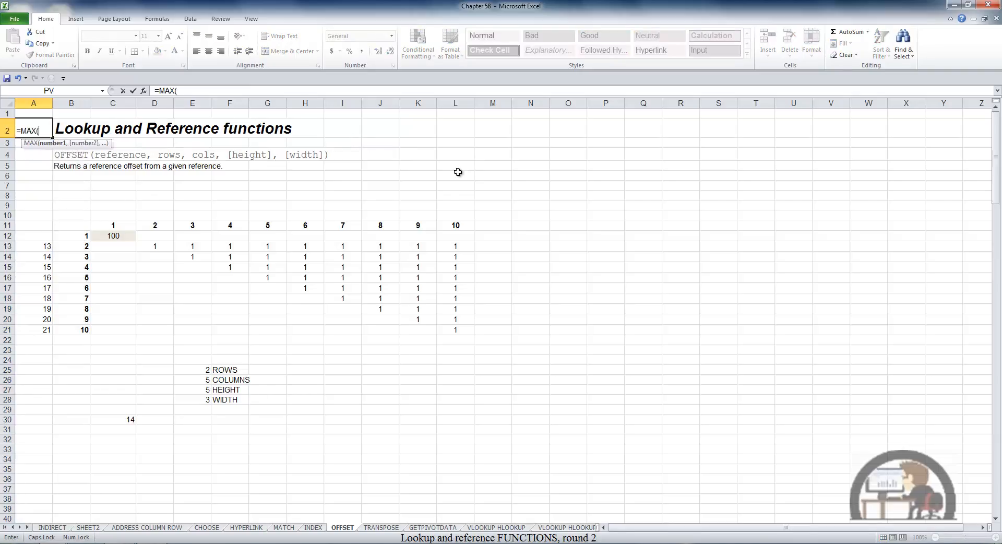
pyautogui.click(35, 235)
pyautogui.hotkey('shift', 'Down')
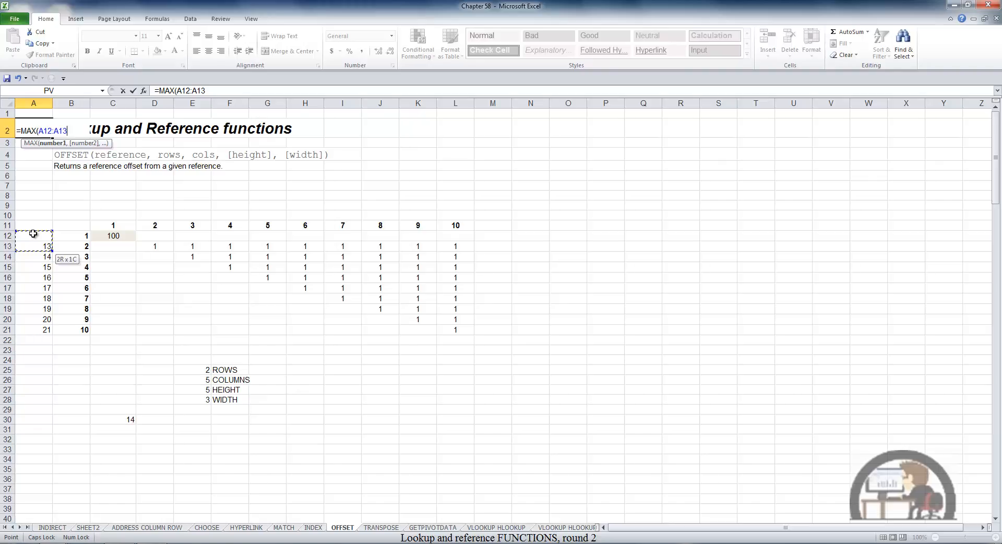
pyautogui.hotkey('shift', 'pagedown')
pyautogui.hotkey('shift', 'pagedown')
pyautogui.hotkey('shift', 'pagedown')
pyautogui.hotkey('shift', 'pagedown')
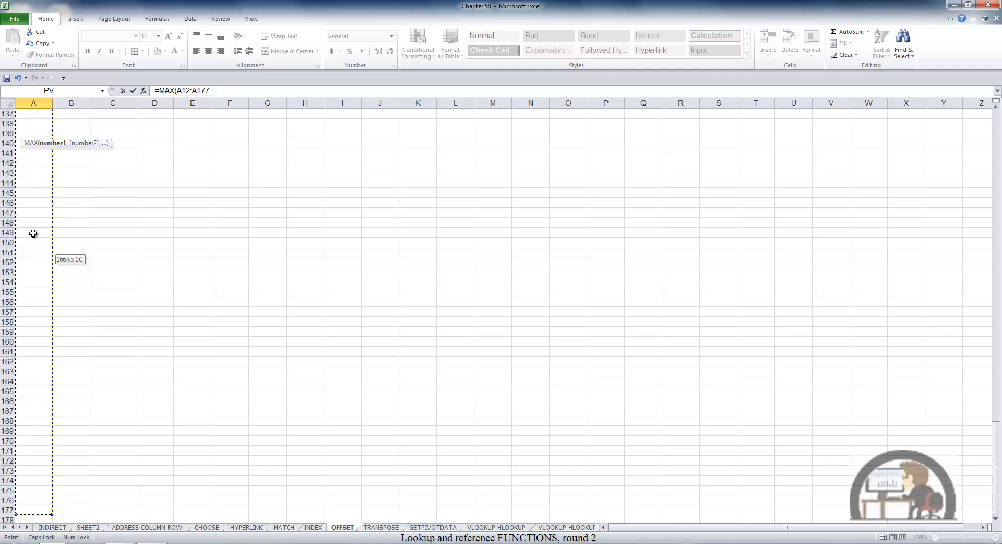
pyautogui.press('Escape')
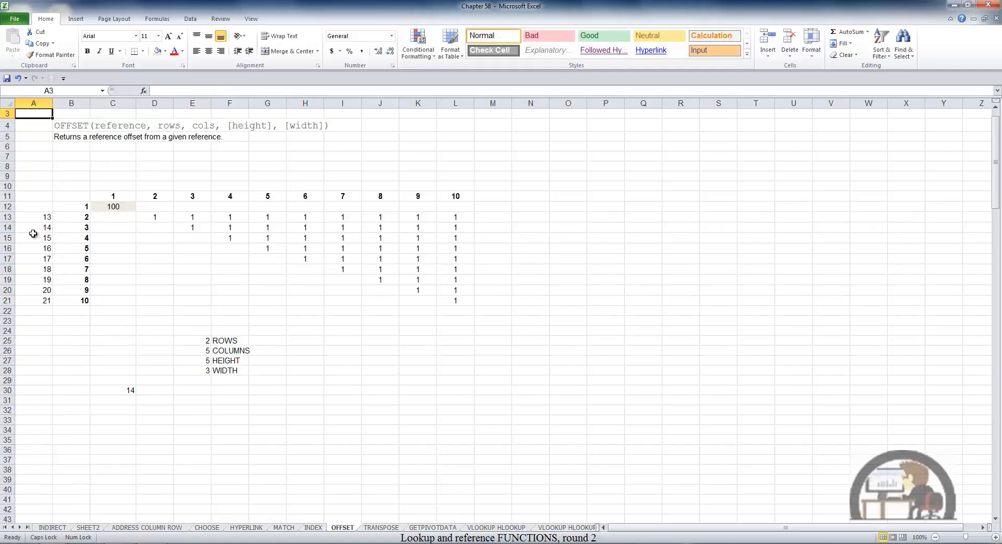
pyautogui.hotkey('ctrl', 'Home')
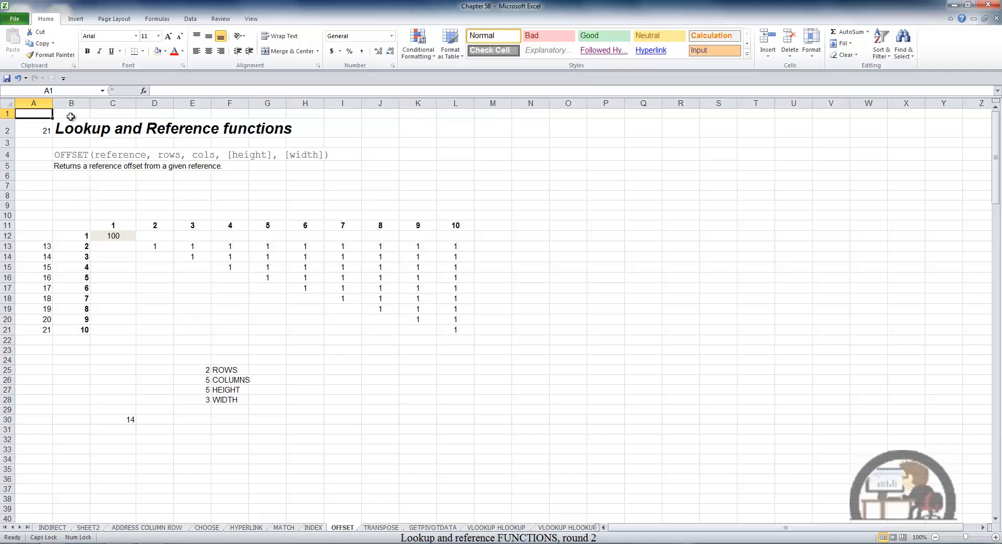
# Set the range B1:L22 as the sheet's print area
pyautogui.moveTo(71, 115); pyautogui.dragTo(455, 344)
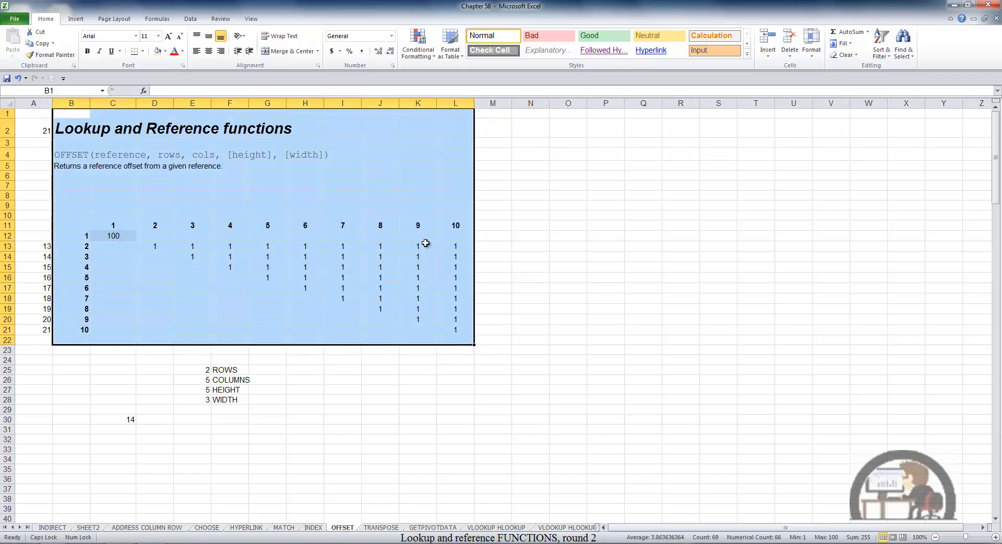
pyautogui.click(118, 18)
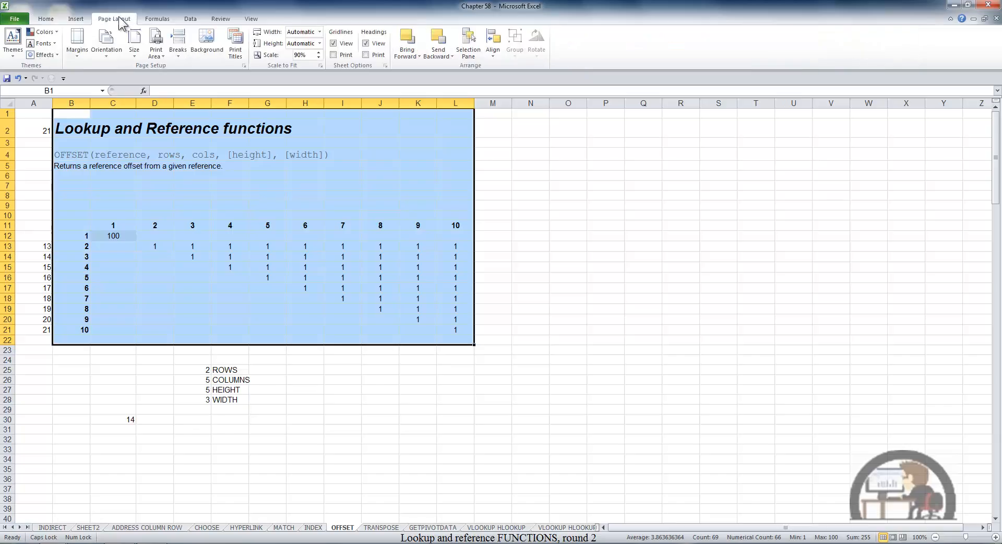
pyautogui.click(158, 38)
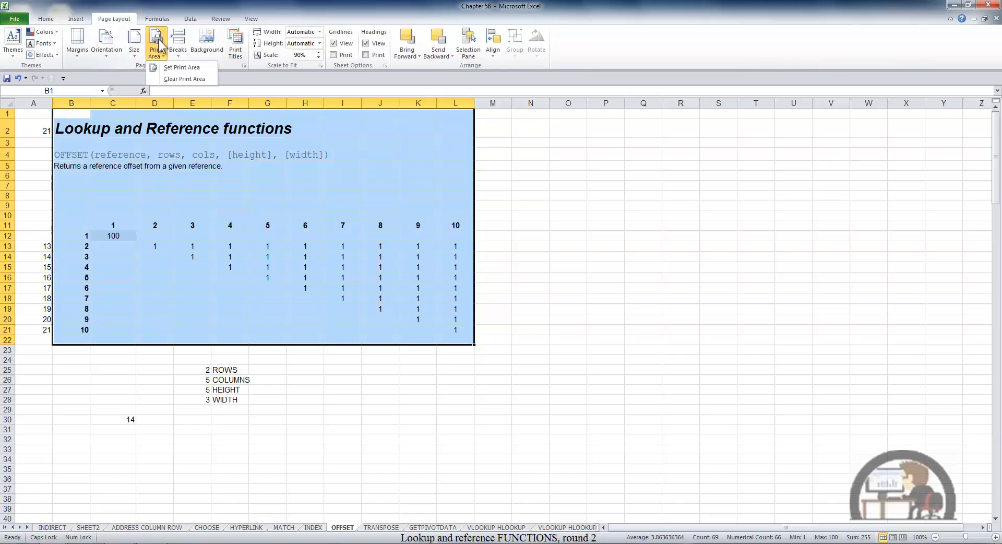
pyautogui.click(177, 67)
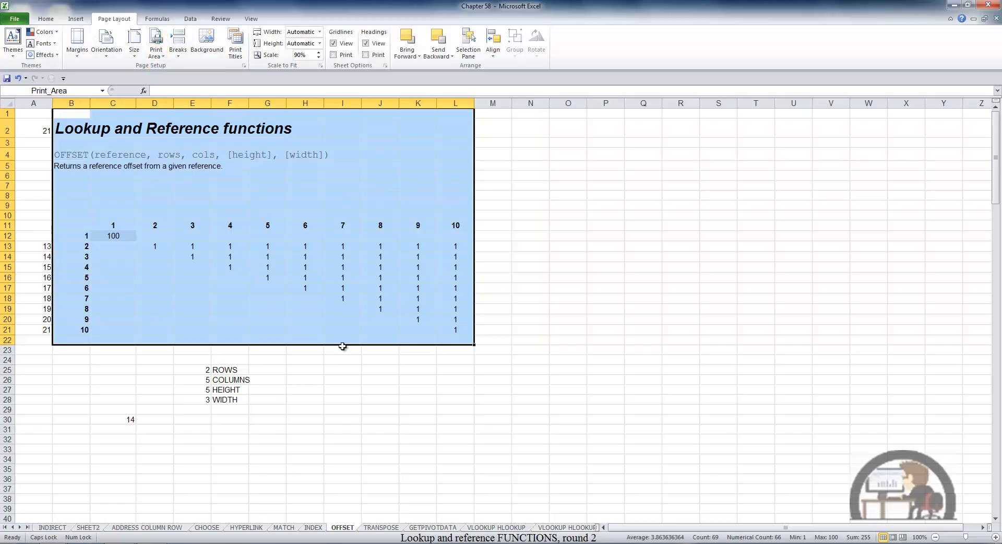
# Open the Print_Area name's reference for editing in the Name Manager and trim it back to =OFFSET
pyautogui.click(157, 19)
pyautogui.click(289, 51)
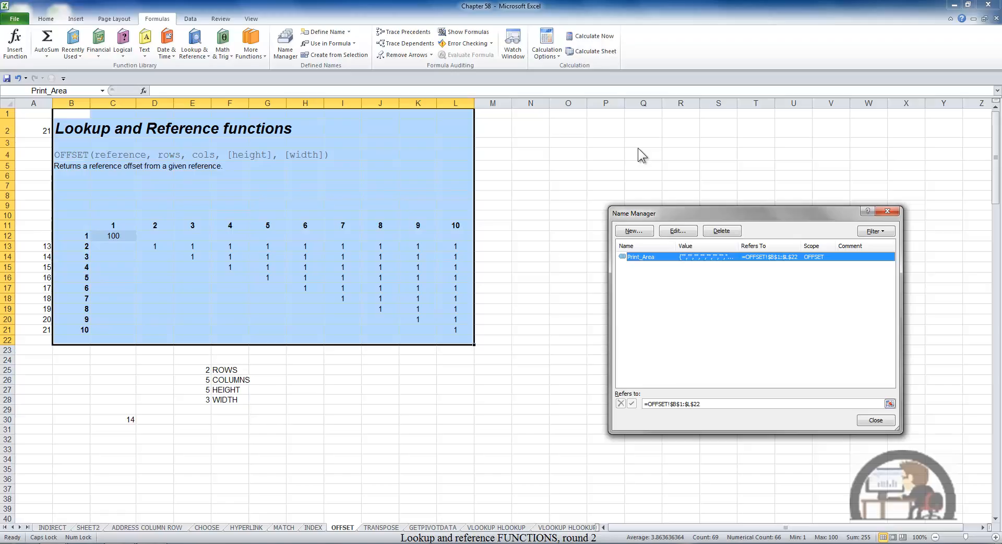
pyautogui.click(702, 403)
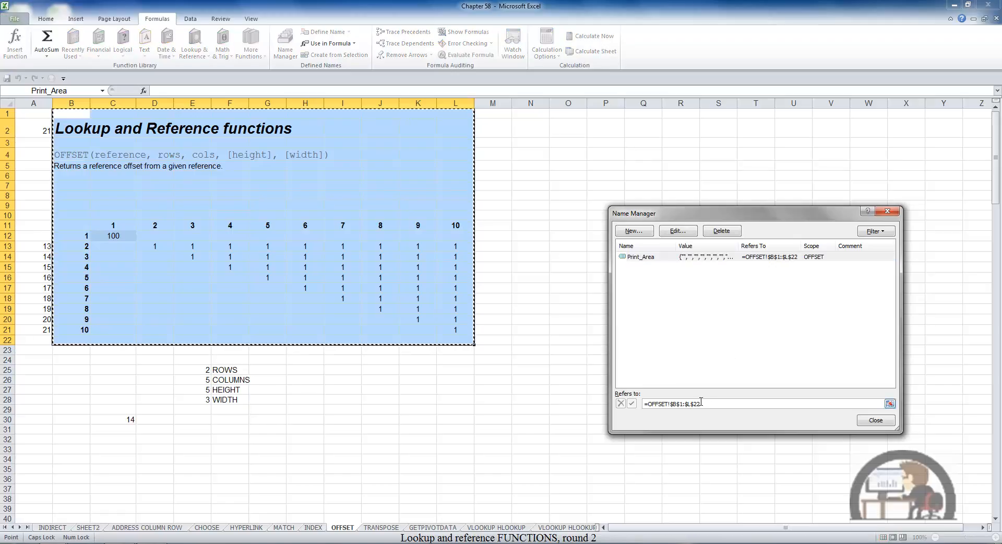
pyautogui.press('BackSpace')
pyautogui.press('BackSpace')
pyautogui.press('BackSpace')
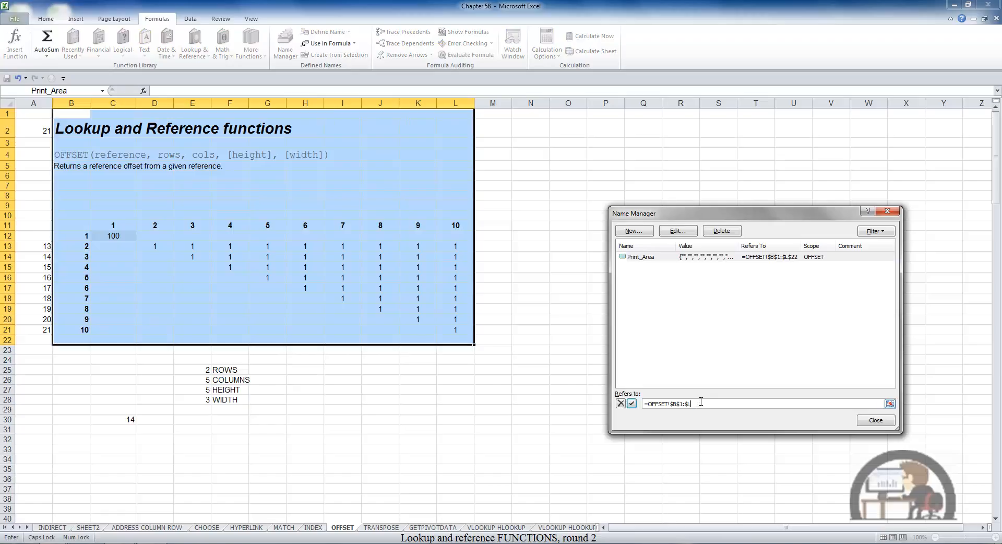
pyautogui.press('BackSpace')
pyautogui.press('BackSpace')
pyautogui.press('BackSpace')
pyautogui.press('BackSpace')
pyautogui.press('BackSpace')
pyautogui.press('BackSpace')
pyautogui.press('BackSpace')
pyautogui.press('BackSpace')
# Complete and save the Print_Area reference as =OFFSET(OFFSET!$B$1,0,0,OFFSET!$A$2,11)
pyautogui.write('(')
pyautogui.click(75, 118)
pyautogui.write(',')
pyautogui.write('0,0')
pyautogui.click(42, 131)
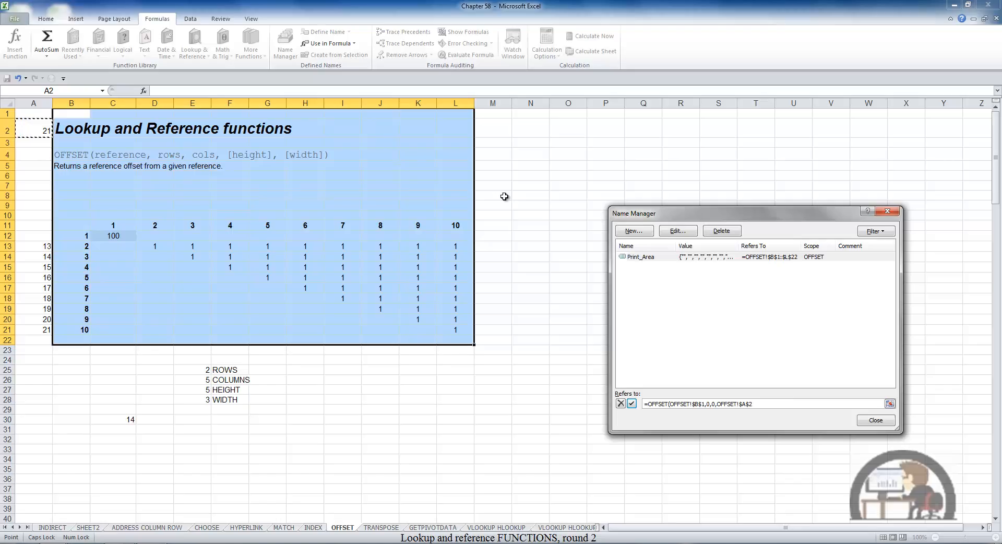
pyautogui.write(',')
pyautogui.write('11')
pyautogui.click(632, 404)
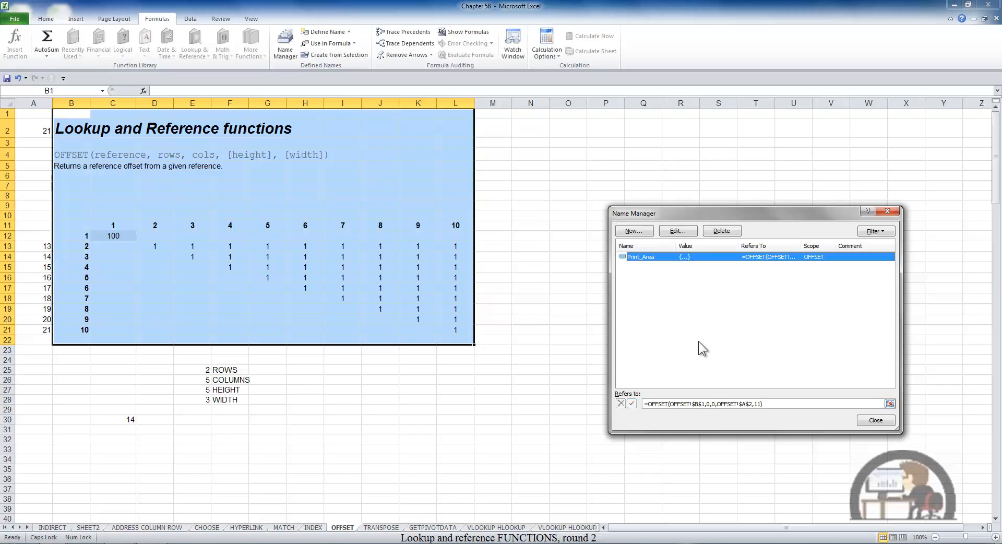
# Review the Print_Area name's definition and preview the sheet's printout
pyautogui.hotkey('alt', 'e')
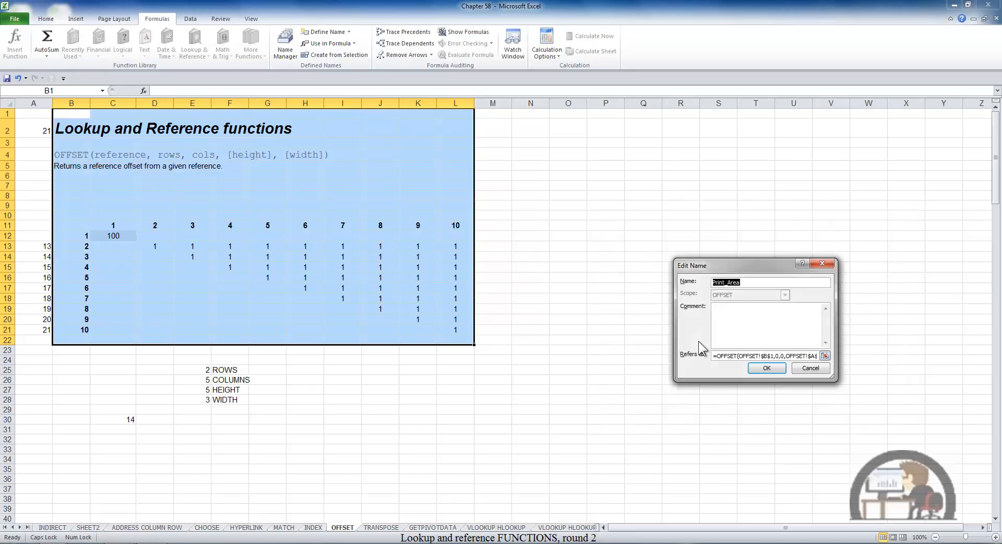
pyautogui.click(776, 369)
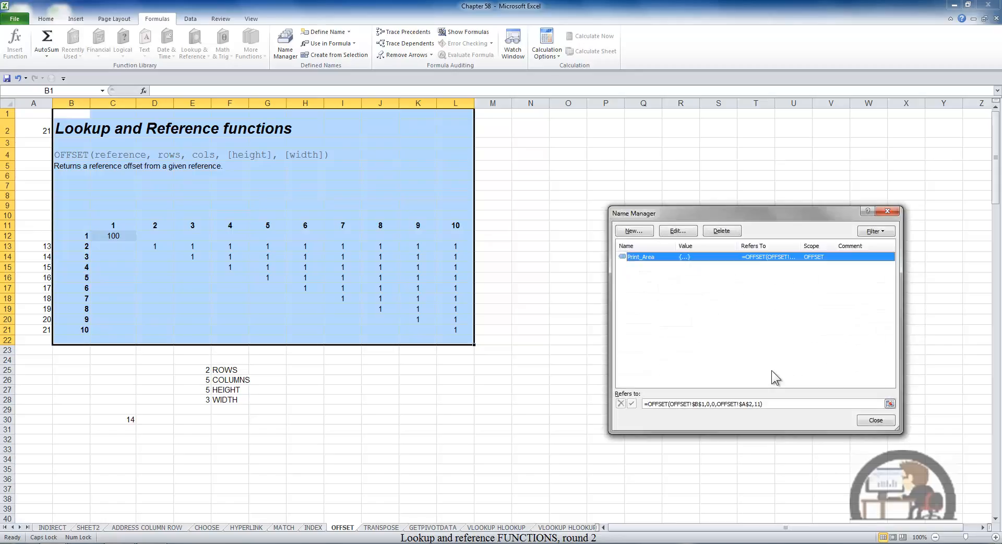
pyautogui.click(884, 420)
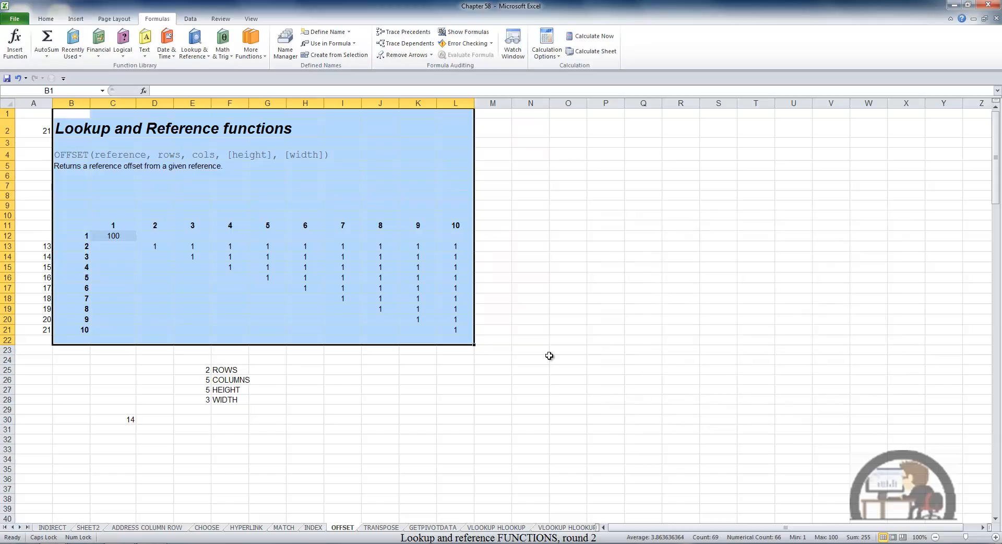
pyautogui.hotkey('ctrl', 'p')
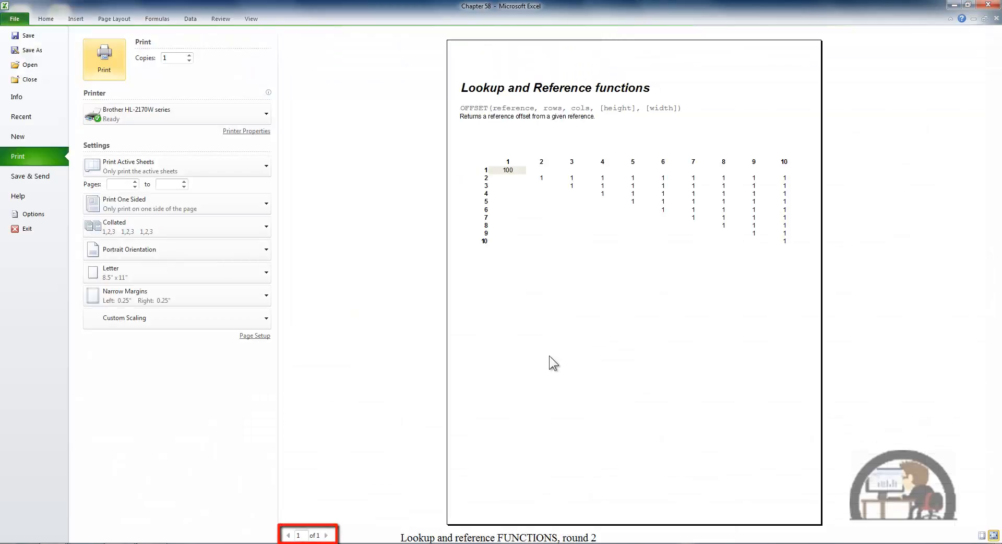
pyautogui.press('Escape')
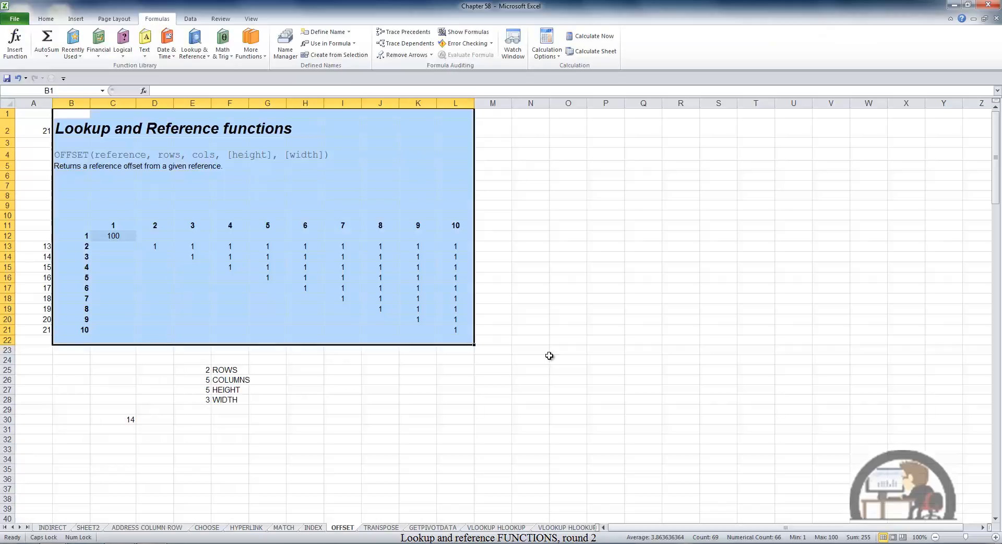
# Fill the range L31:L112 with the value 1
pyautogui.click(455, 431)
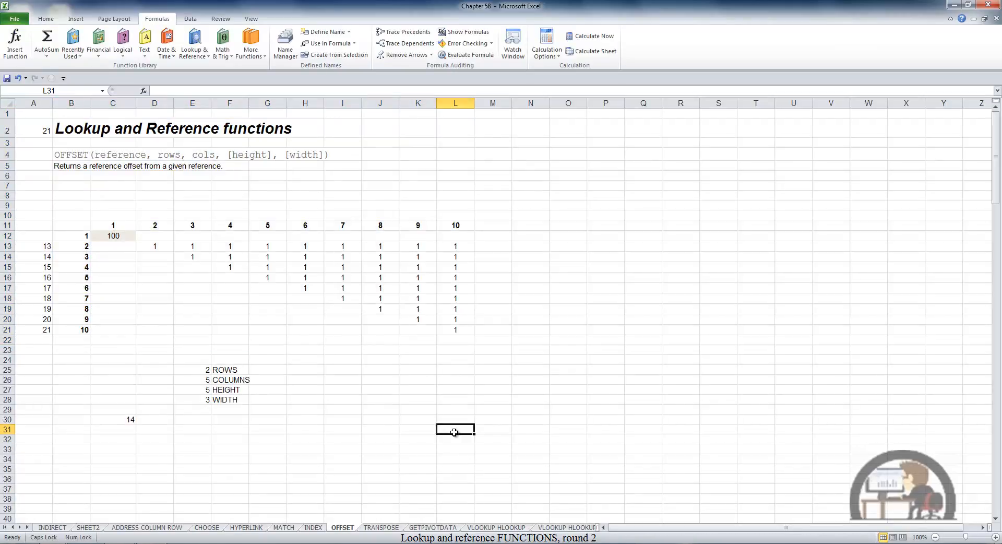
pyautogui.hotkey('shift', 'pagedown')
pyautogui.hotkey('shift', 'pagedown')
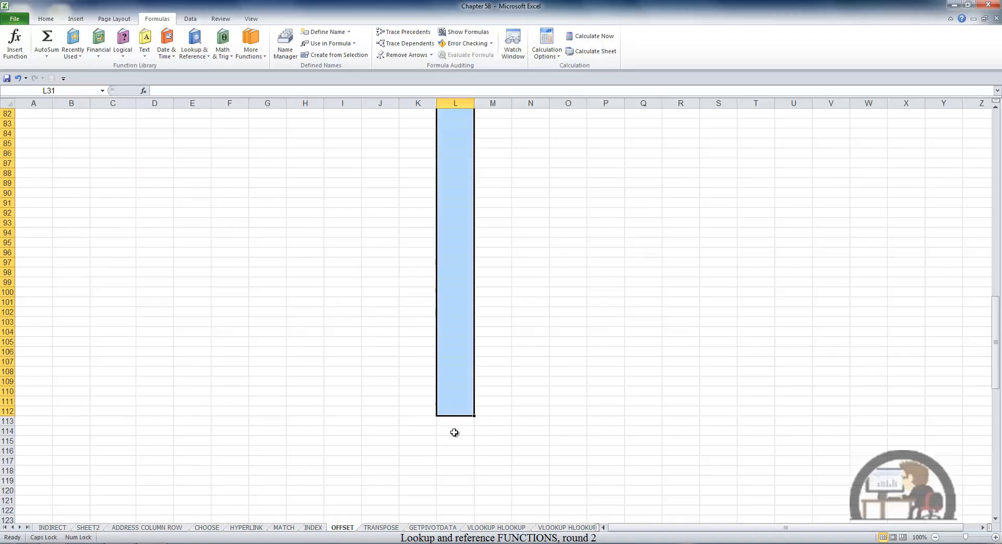
pyautogui.write('1')
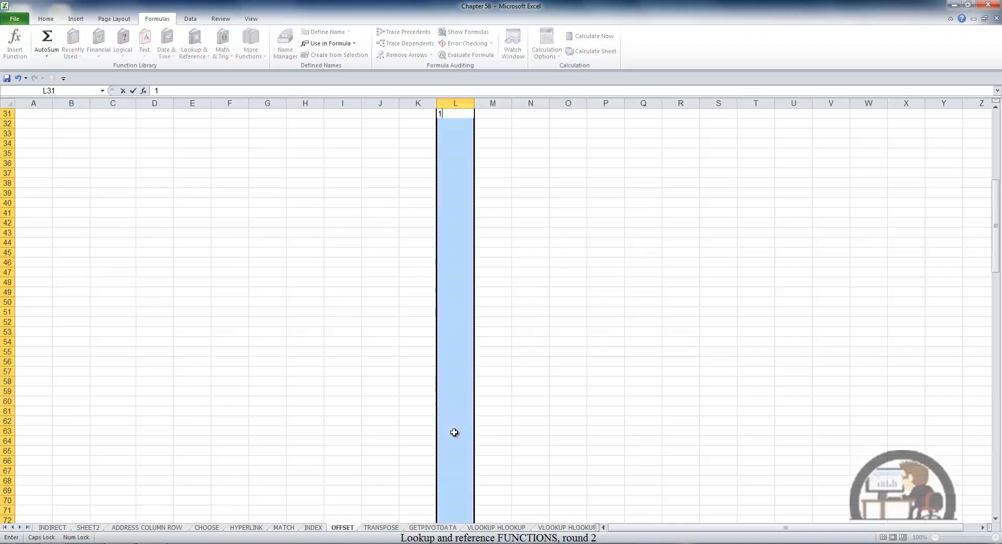
pyautogui.hotkey('ctrl', 'Return')
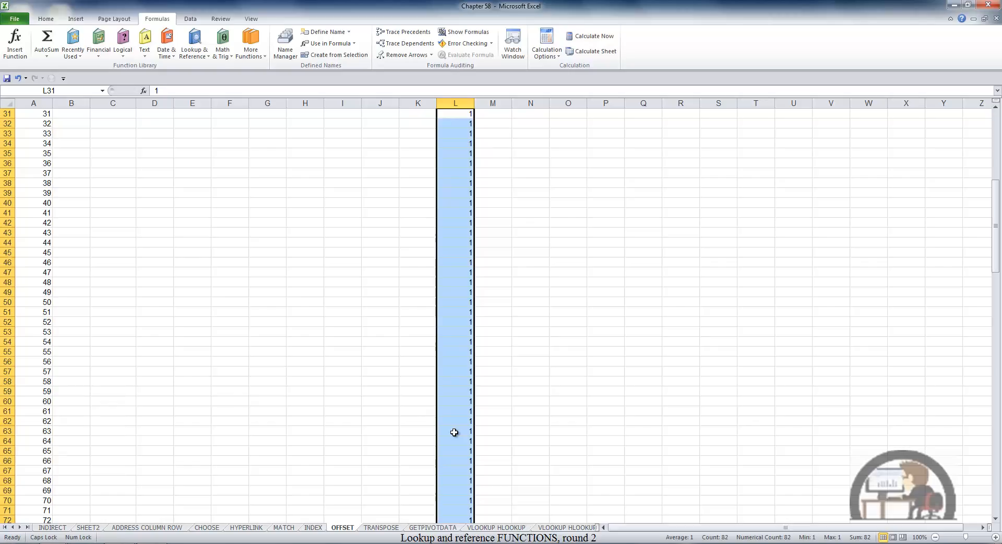
# Preview the extended printout of the OFFSET sheet, paging through to page 3
pyautogui.hotkey('ctrl', 'Home')
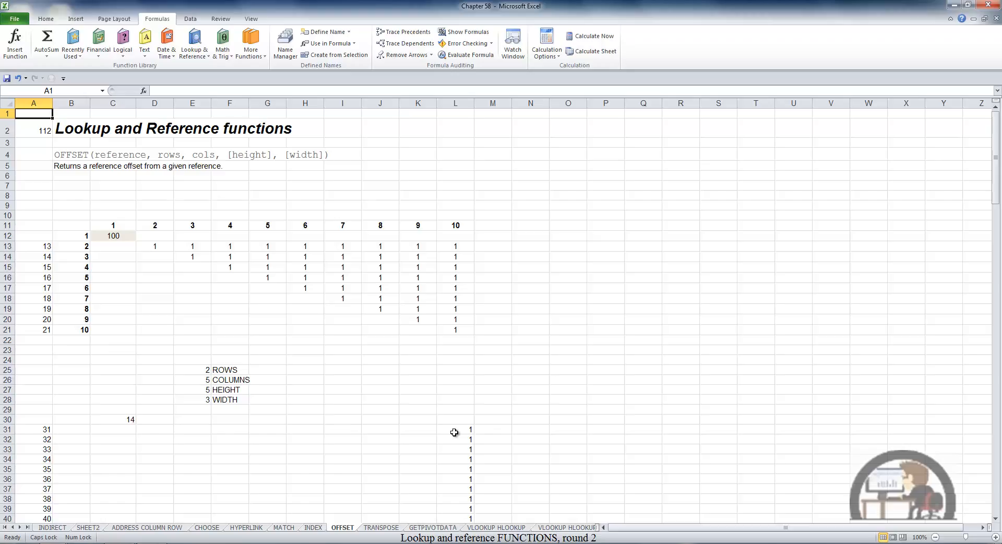
pyautogui.hotkey('ctrl', 'p')
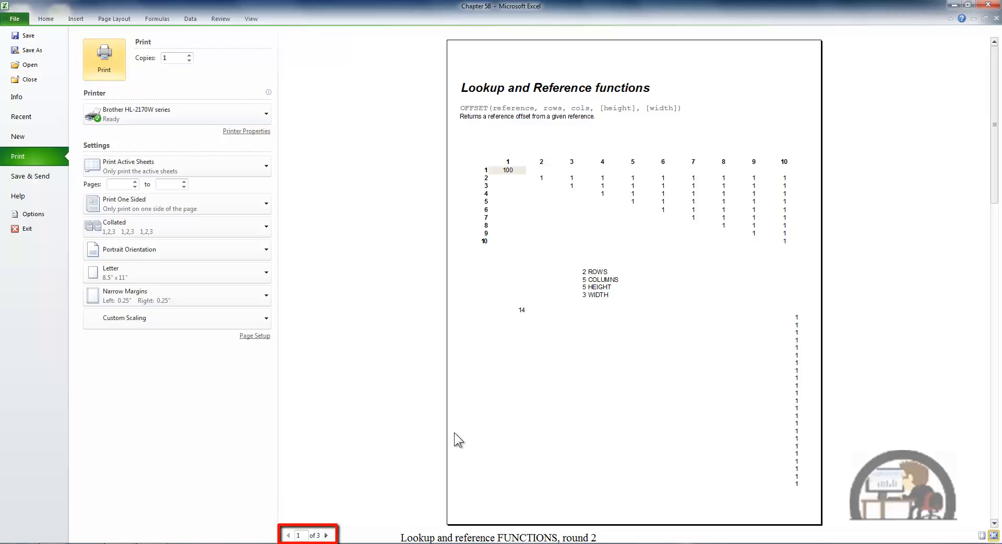
pyautogui.click(326, 536)
pyautogui.click(326, 535)
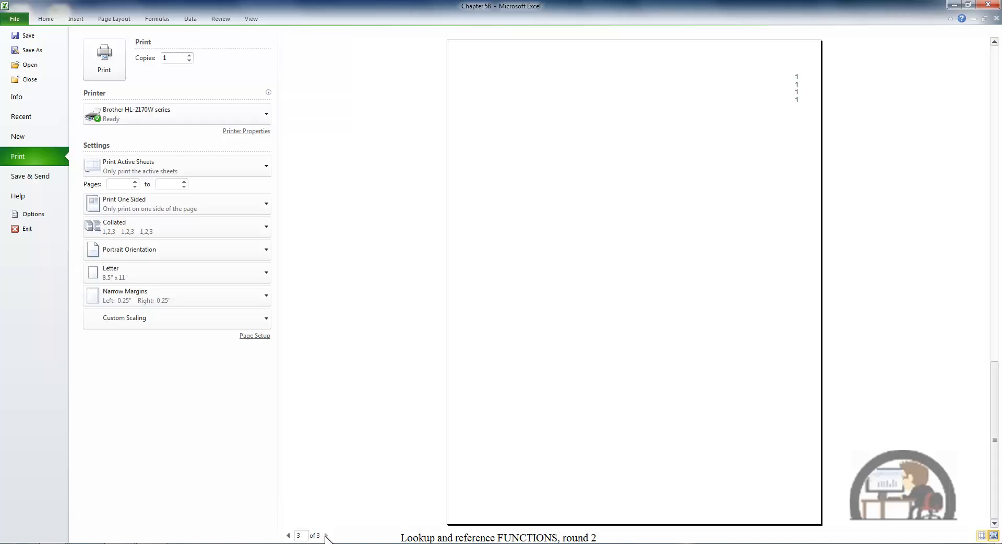
pyautogui.press('Escape')
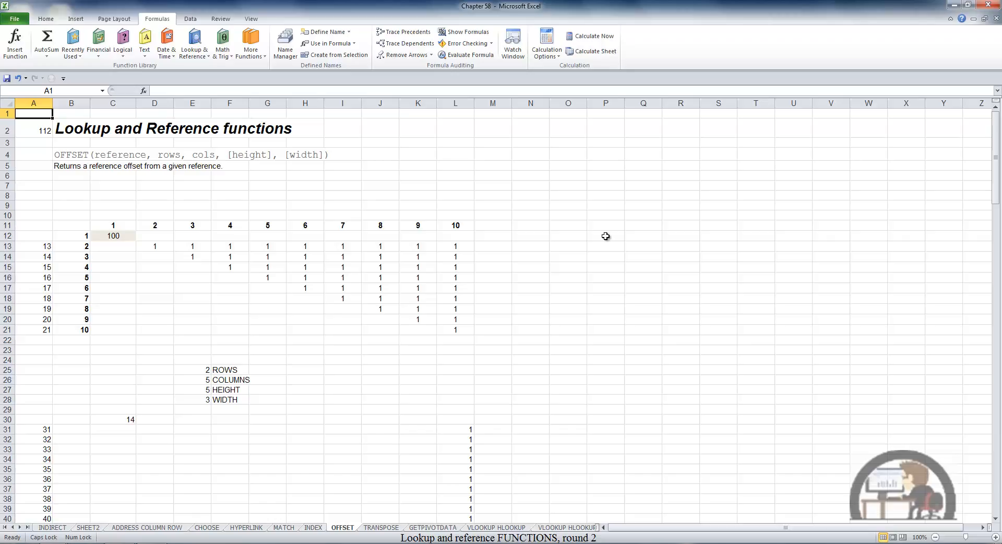
# Hide helper column A on the OFFSET sheet
pyautogui.click(35, 103)
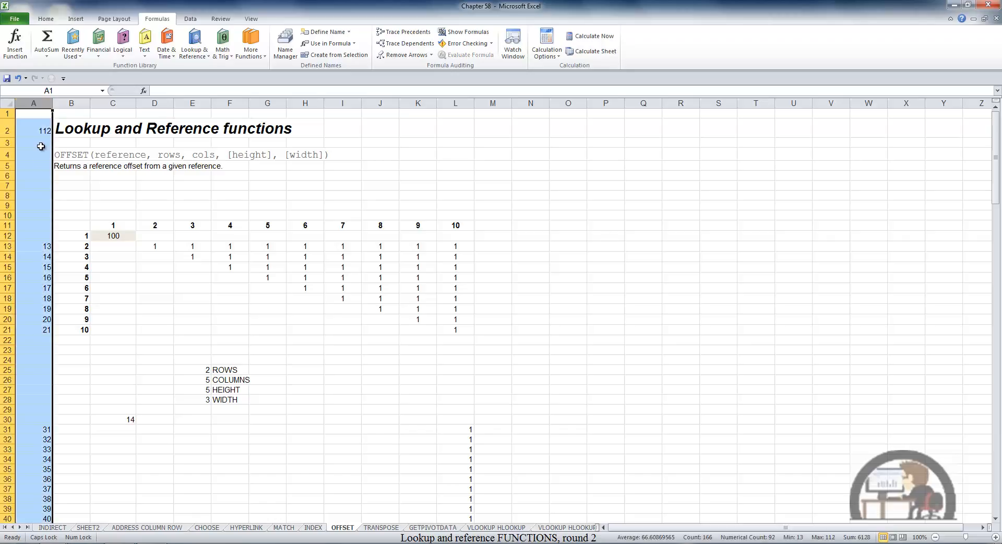
pyautogui.rightClick(42, 165)
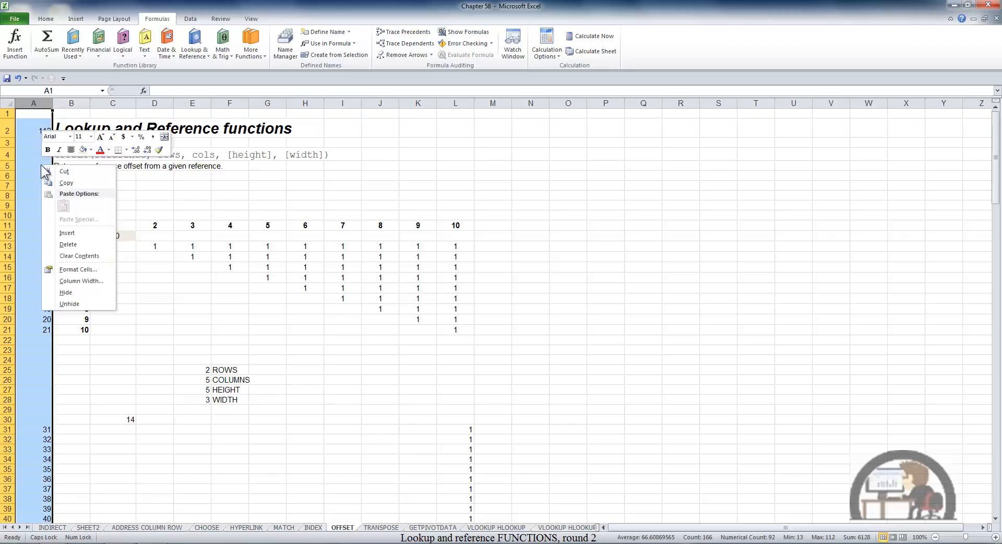
pyautogui.click(86, 297)
pyautogui.click(449, 168)
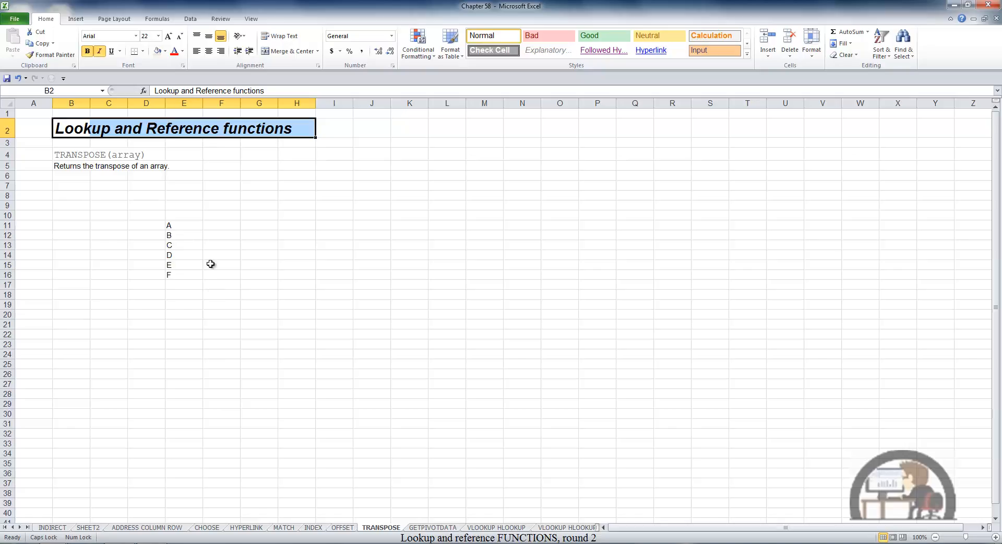
# Copy the letters in E11:E16 and paste them transposed as a row starting at G9
pyautogui.moveTo(185, 226); pyautogui.dragTo(180, 272)
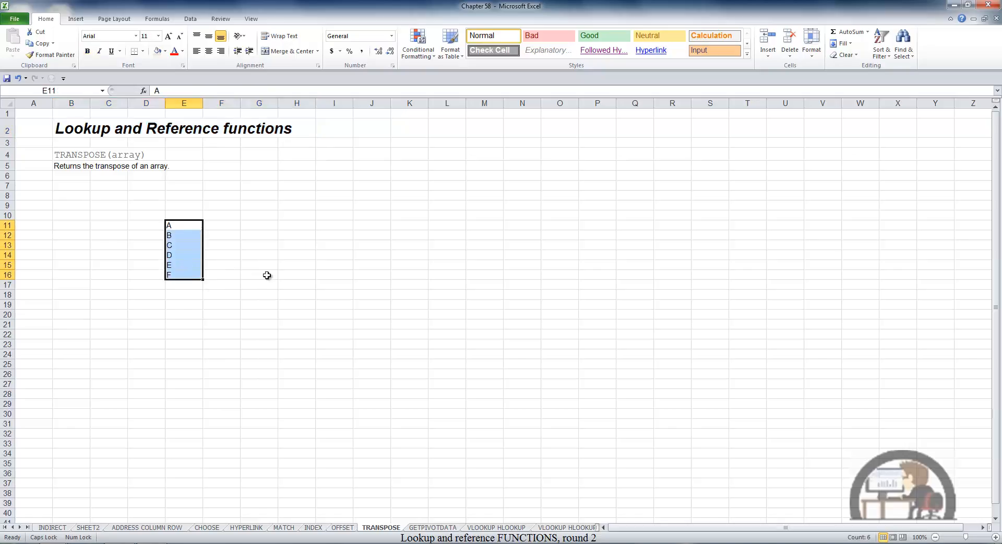
pyautogui.hotkey('ctrl', 'c')
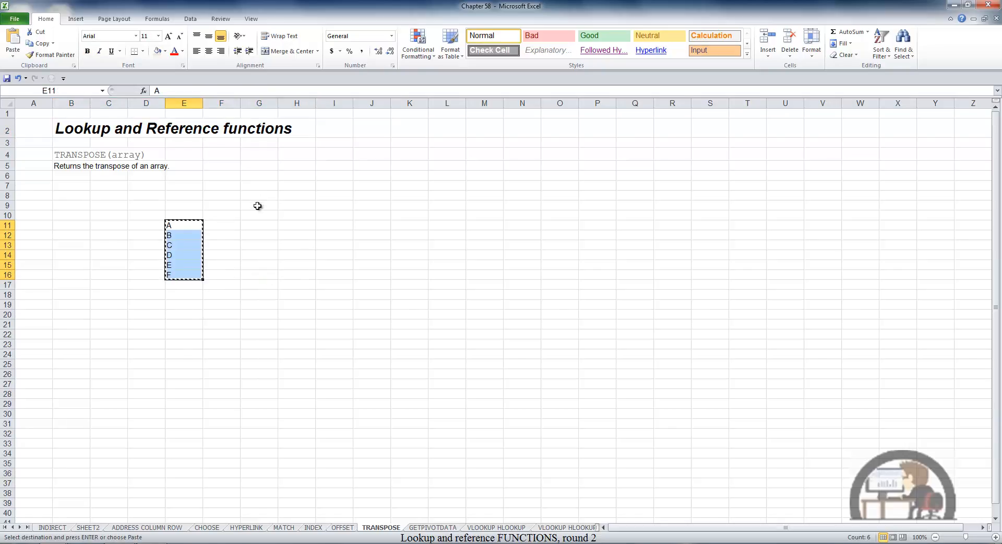
pyautogui.click(258, 206)
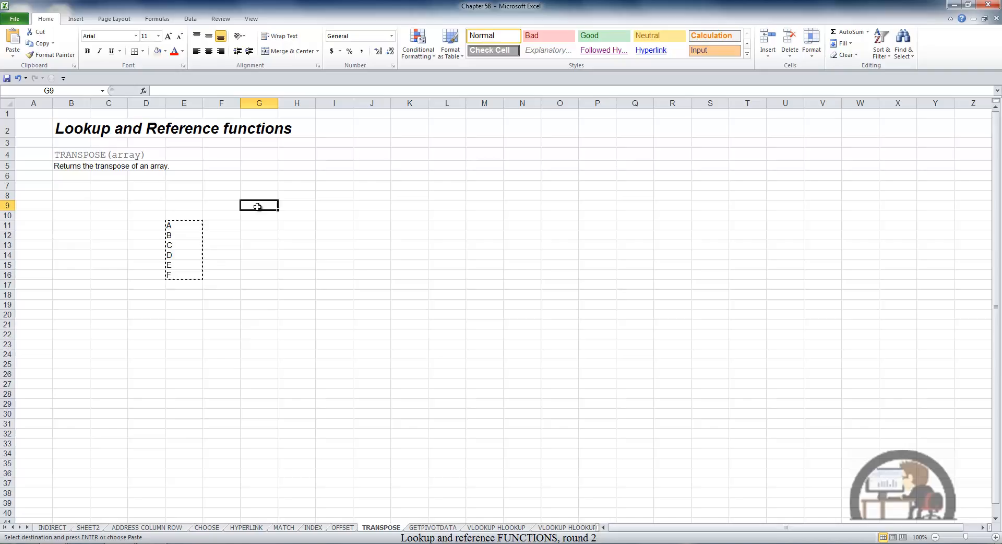
pyautogui.rightClick(258, 207)
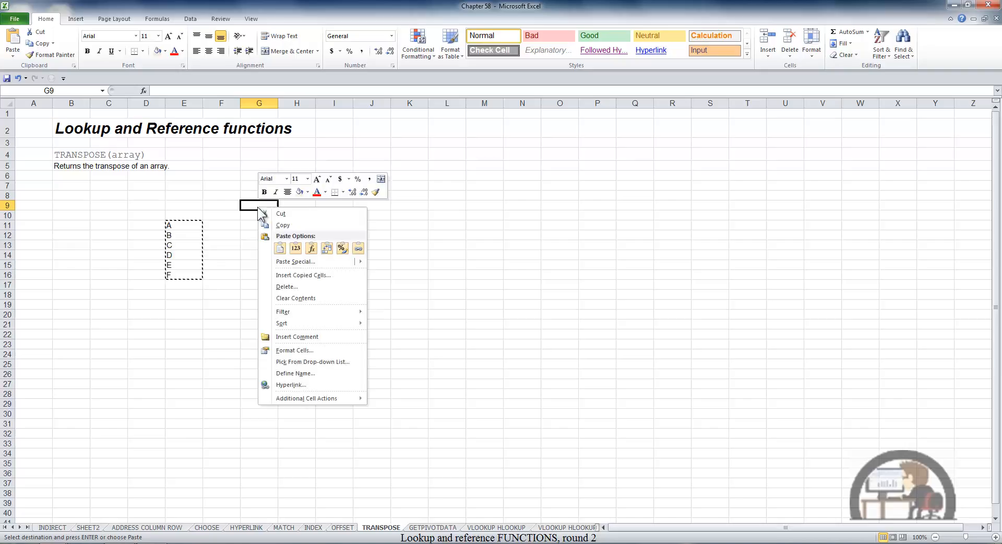
pyautogui.click(304, 261)
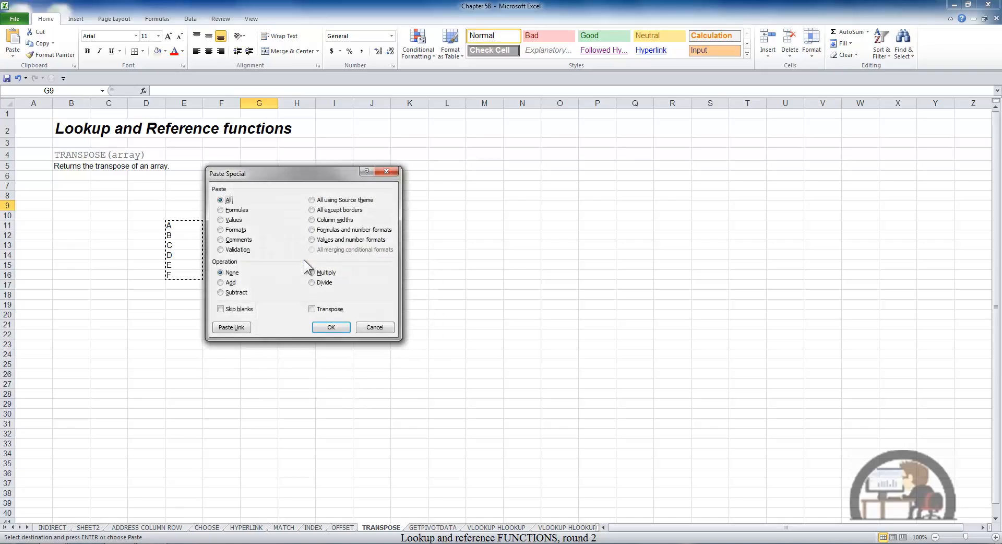
pyautogui.click(312, 309)
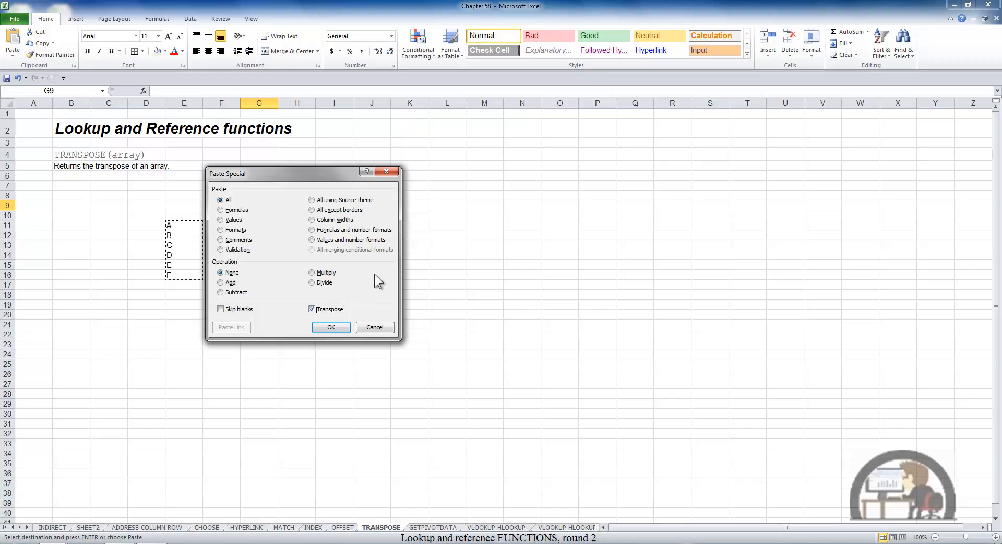
pyautogui.click(331, 327)
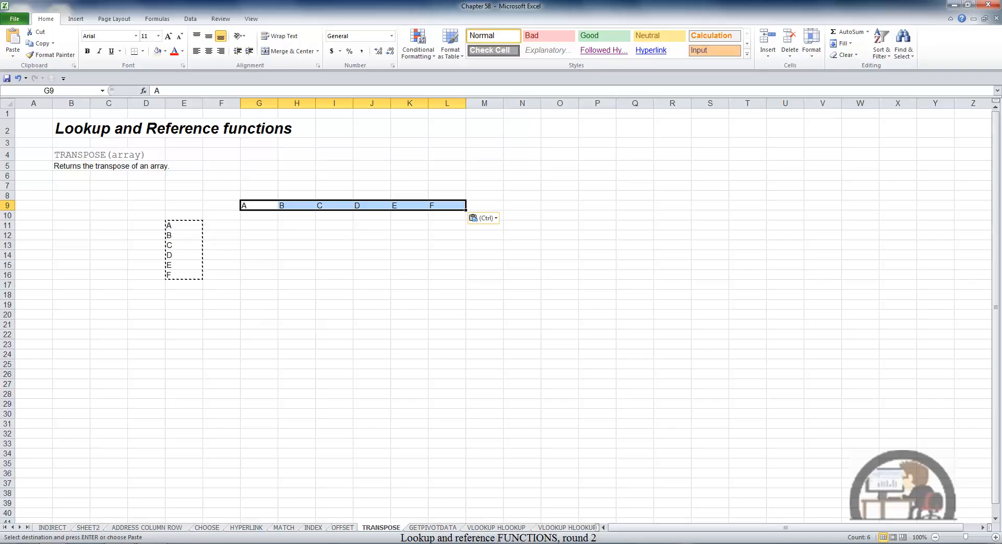
# Enter the array formula =TRANSPOSE(E11:E16) across the range G17:L17
pyautogui.click(183, 224)
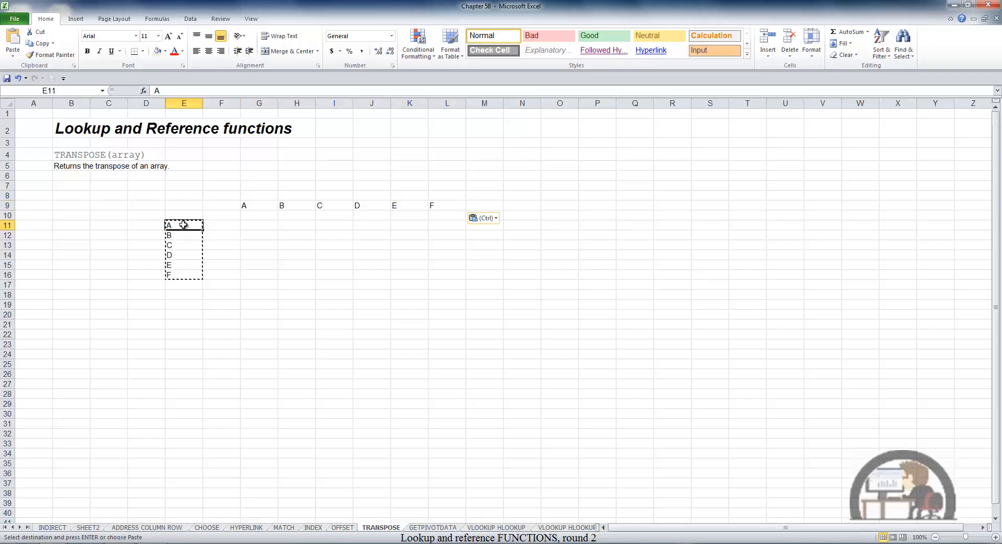
pyautogui.moveTo(184, 225); pyautogui.dragTo(188, 277)
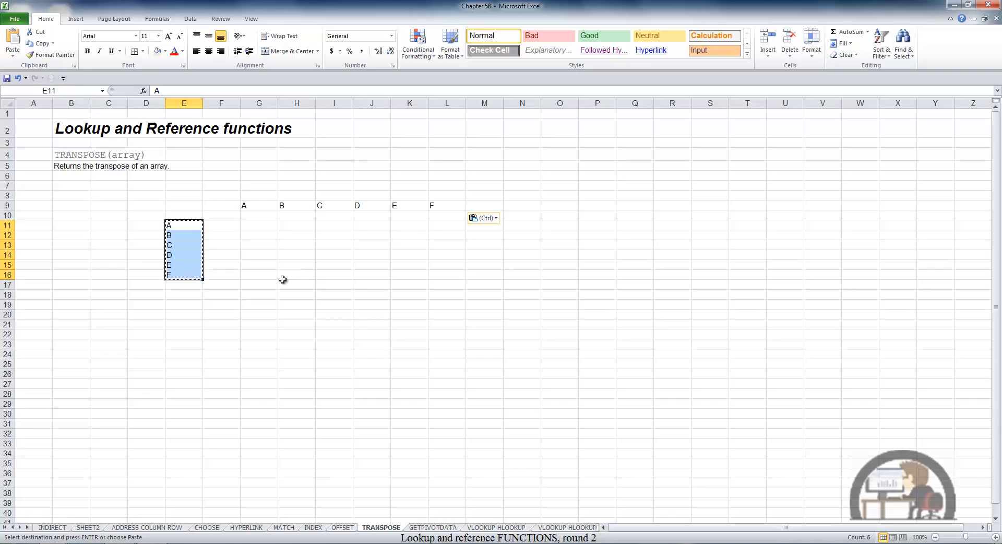
pyautogui.click(259, 285)
pyautogui.moveTo(260, 285); pyautogui.dragTo(436, 288)
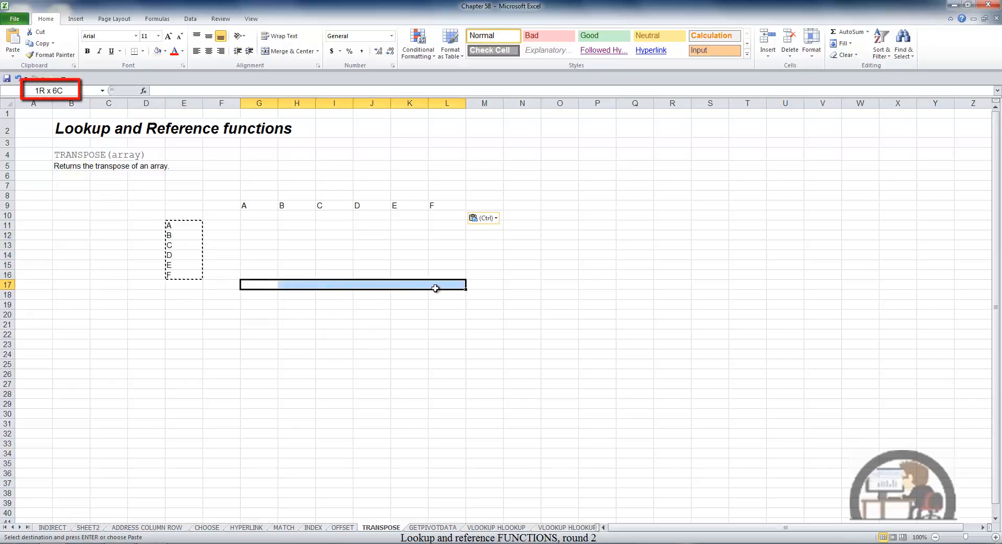
pyautogui.moveTo(435, 288); pyautogui.dragTo(435, 288)
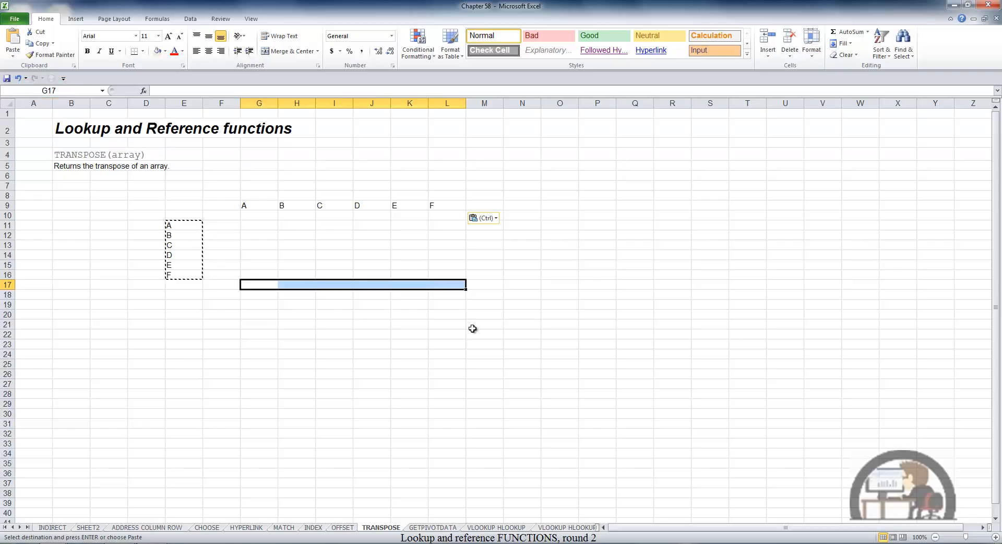
pyautogui.write('=')
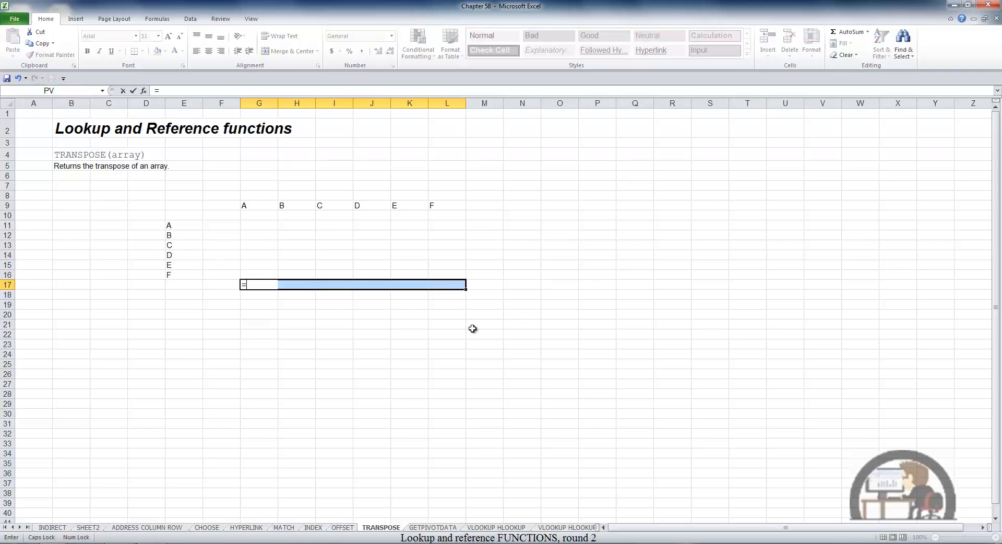
pyautogui.write('TRA')
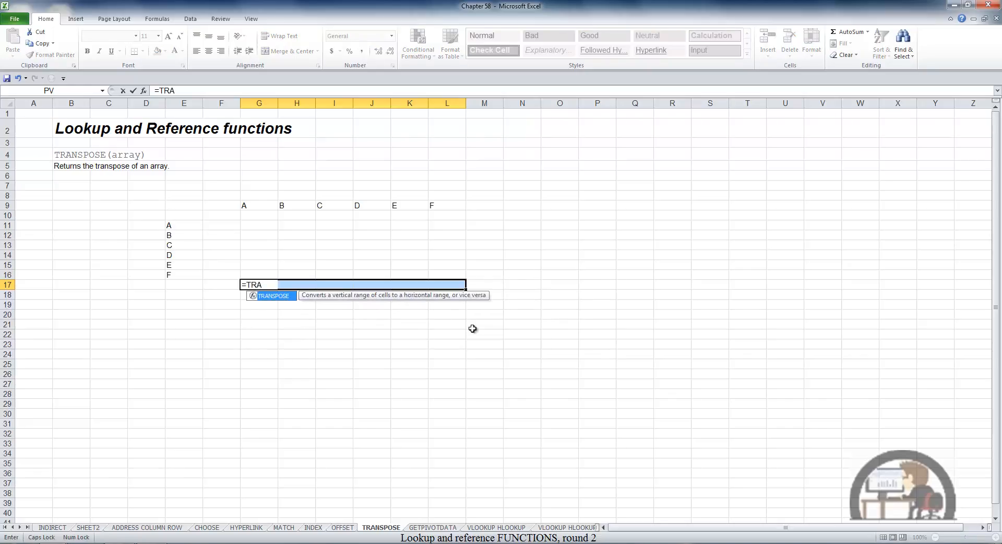
pyautogui.press('Tab')
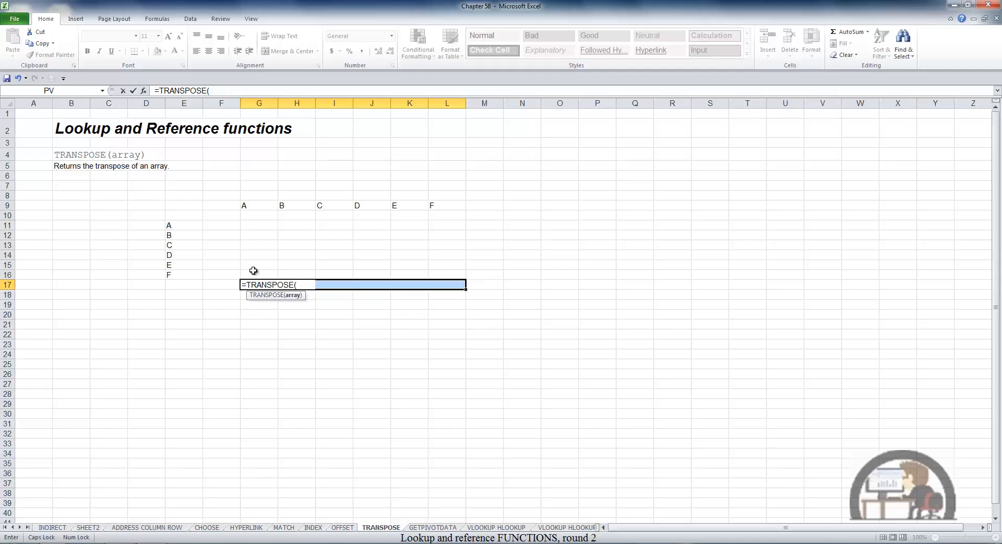
pyautogui.moveTo(183, 226); pyautogui.dragTo(180, 276)
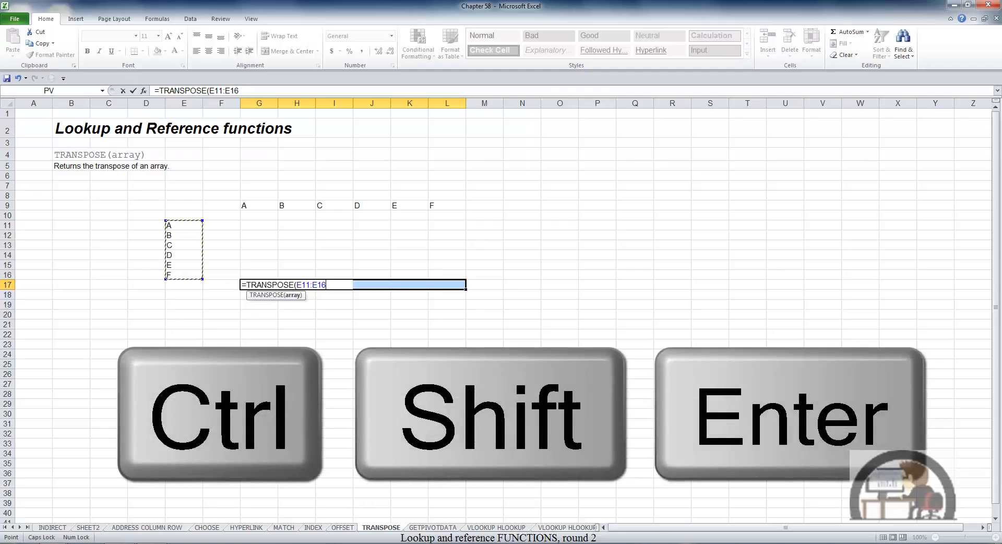
pyautogui.hotkey('ctrl', 'shift', 'Return')
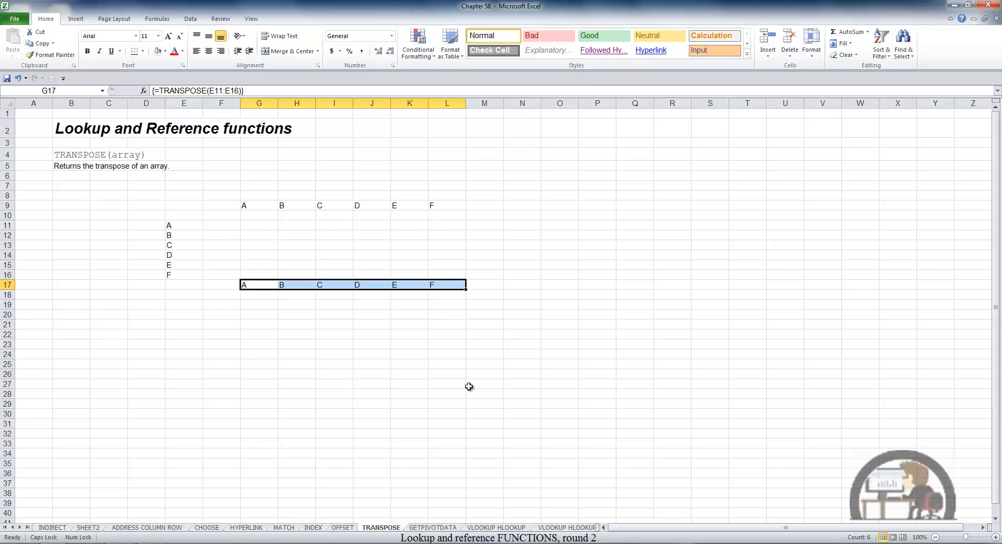
# Change the source cell E11 to AND to test the TRANSPOSE formula's link
pyautogui.click(190, 226)
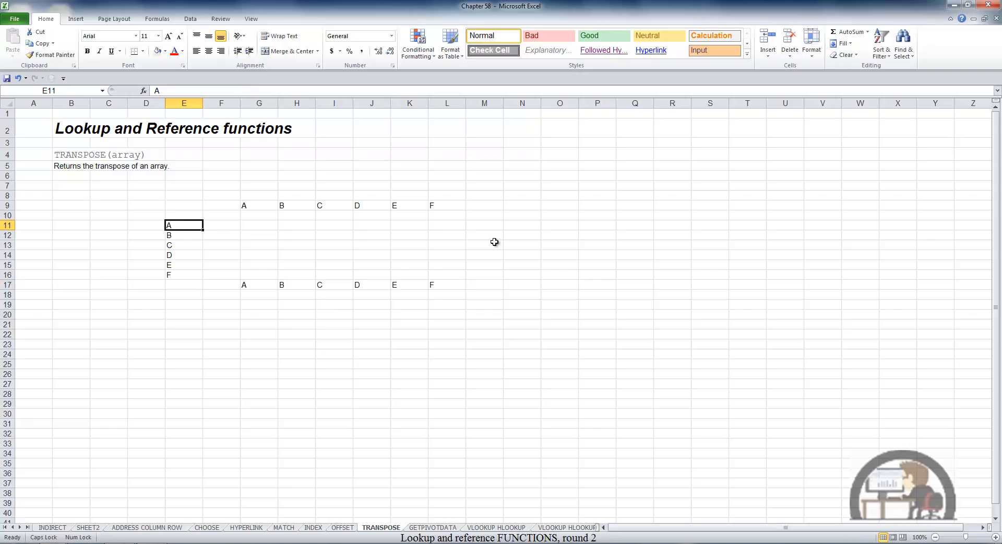
pyautogui.write('AND')
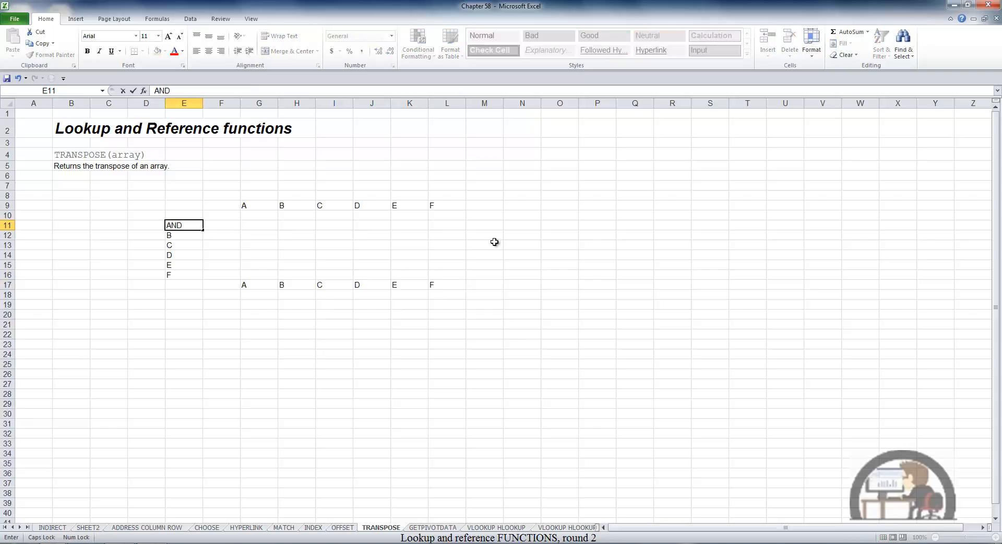
pyautogui.press('Return')
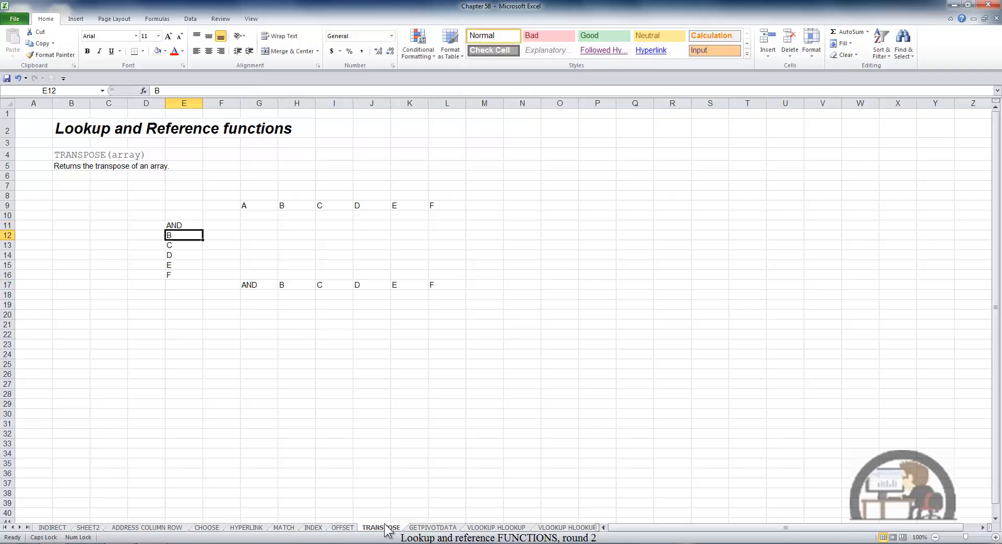
# Fill F11:F16 beside the letters with the number series 1 to 6
pyautogui.click(222, 225)
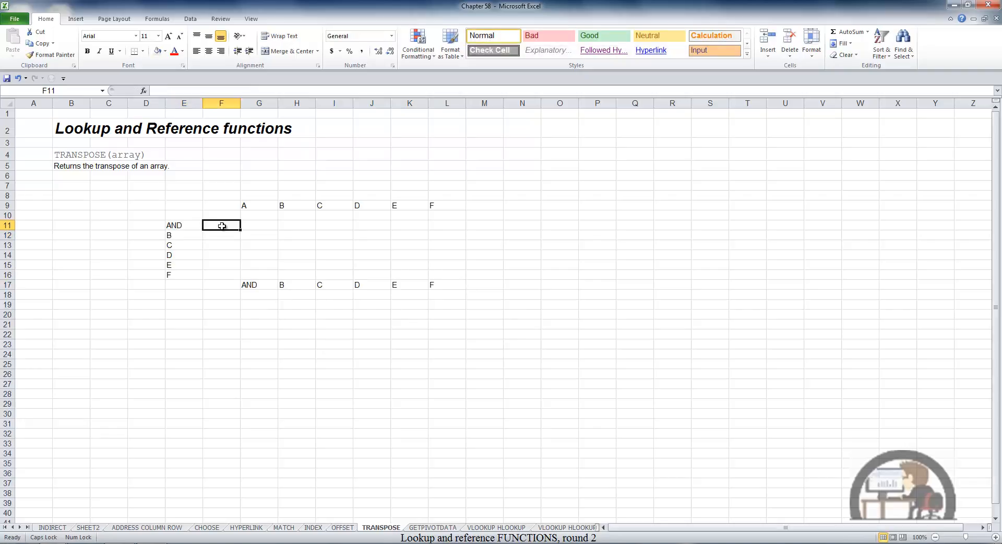
pyautogui.write('1')
pyautogui.press('Return')
pyautogui.write('2')
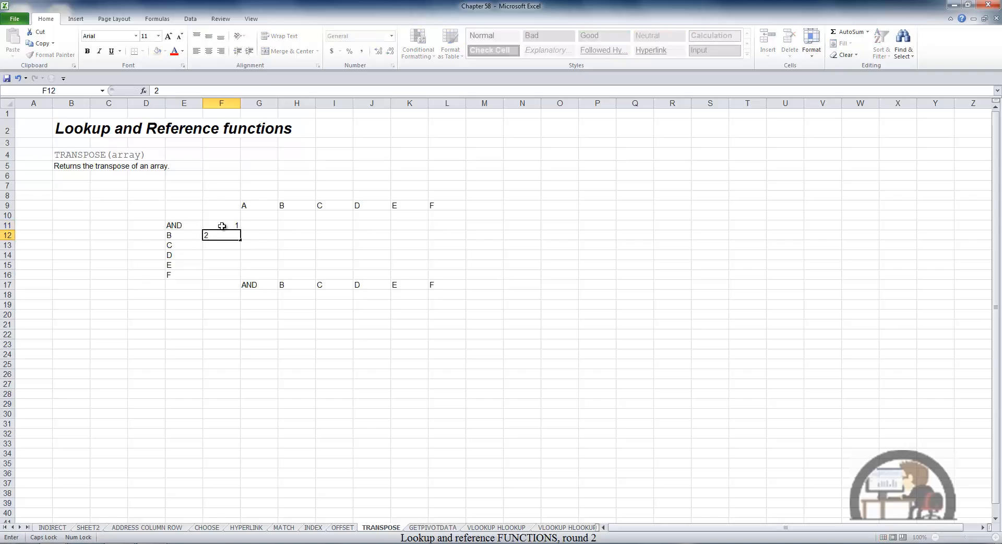
pyautogui.press('Return')
pyautogui.moveTo(222, 226); pyautogui.dragTo(237, 277)
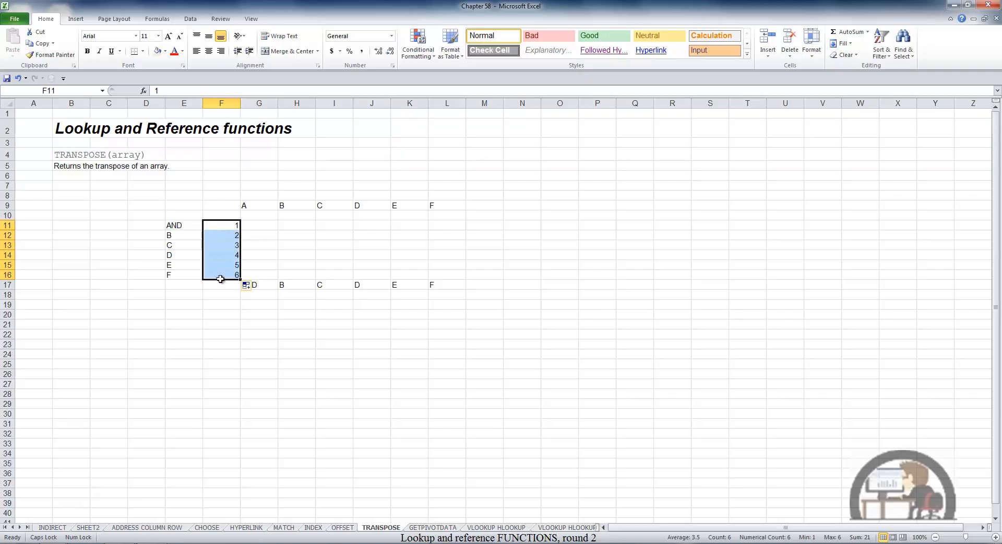
# Enter the array formula =TRANSPOSE(E11:F16) across the two-row range G19:L20
pyautogui.moveTo(172, 224); pyautogui.dragTo(232, 276)
pyautogui.moveTo(186, 228); pyautogui.dragTo(235, 276)
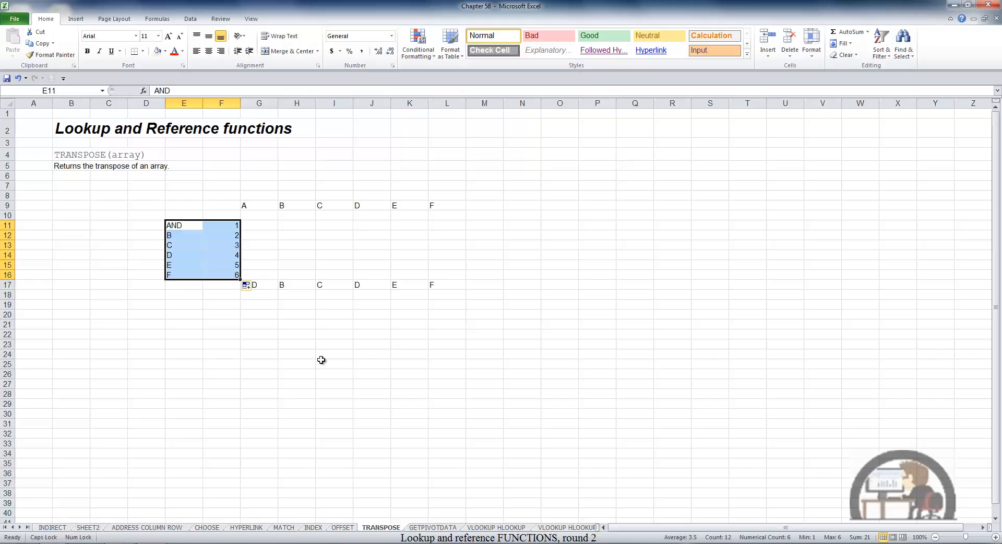
pyautogui.moveTo(267, 305); pyautogui.dragTo(452, 312)
pyautogui.write('=T')
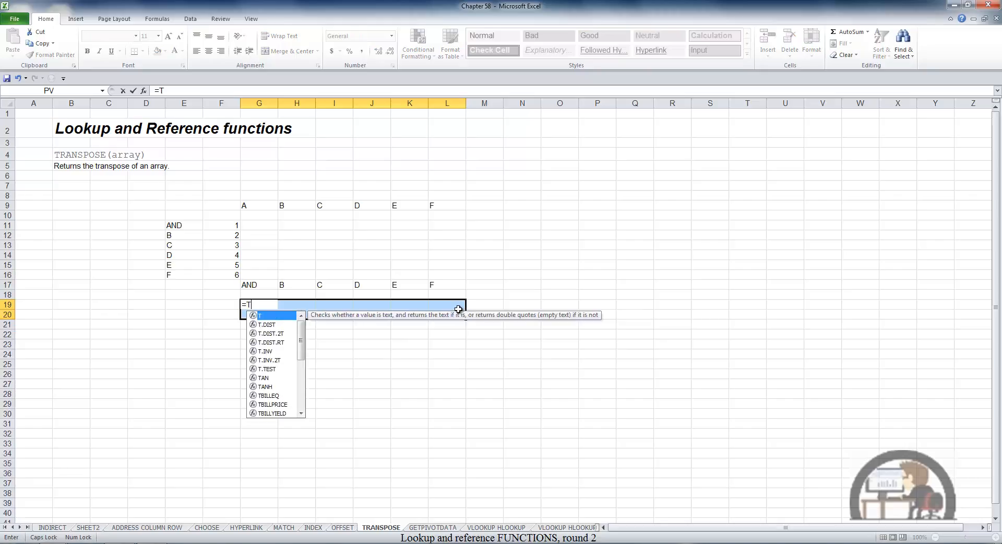
pyautogui.write('RA')
pyautogui.press('Tab')
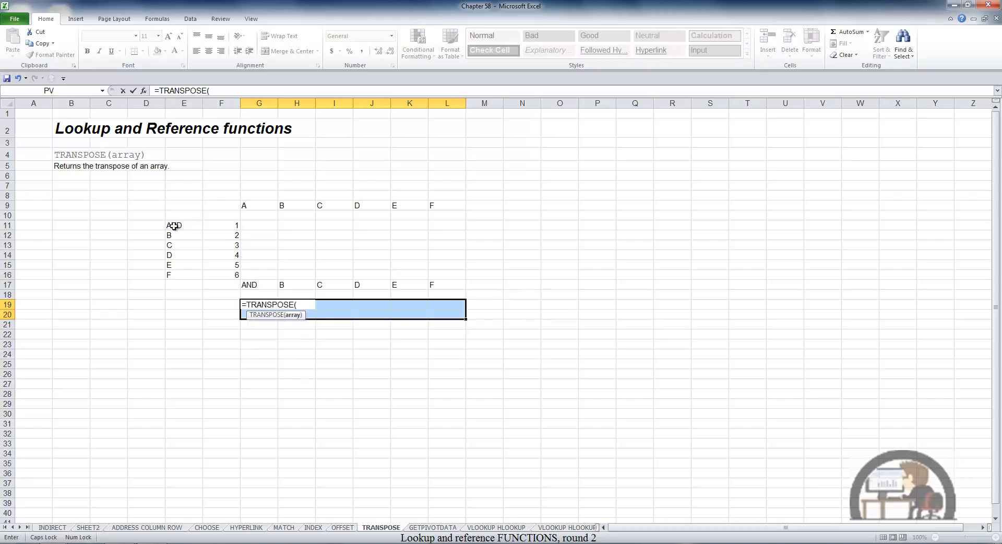
pyautogui.moveTo(175, 225); pyautogui.dragTo(237, 273)
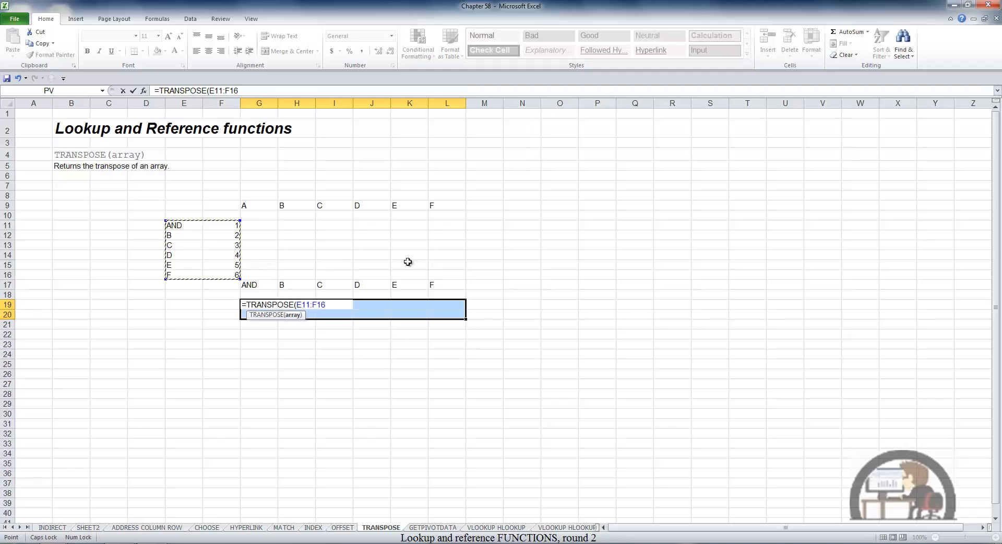
pyautogui.hotkey('ctrl', 'shift', 'Return')
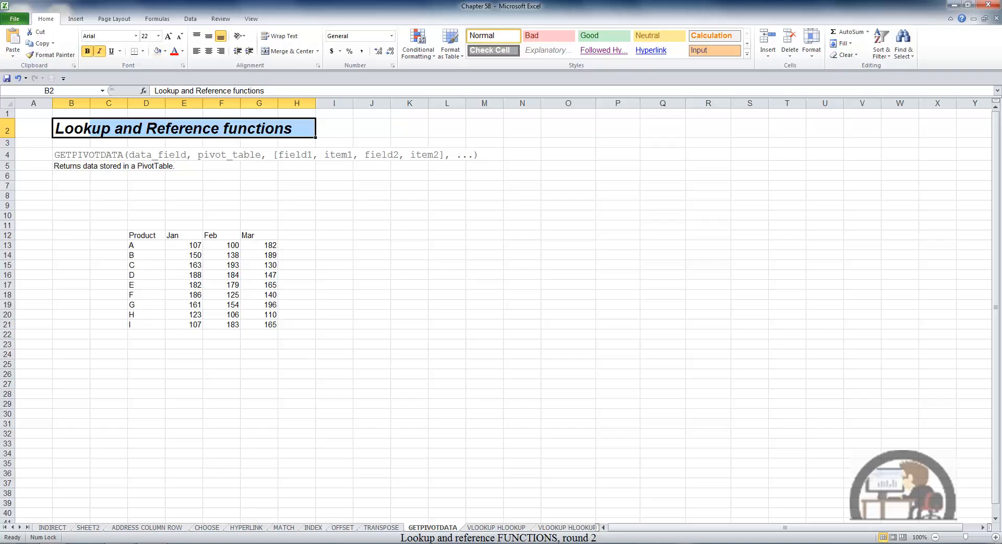
# Create a PivotTable from D12:G21 on the GETPIVOTDATA sheet, placed on the existing worksheet at O11
pyautogui.click(76, 19)
pyautogui.click(17, 42)
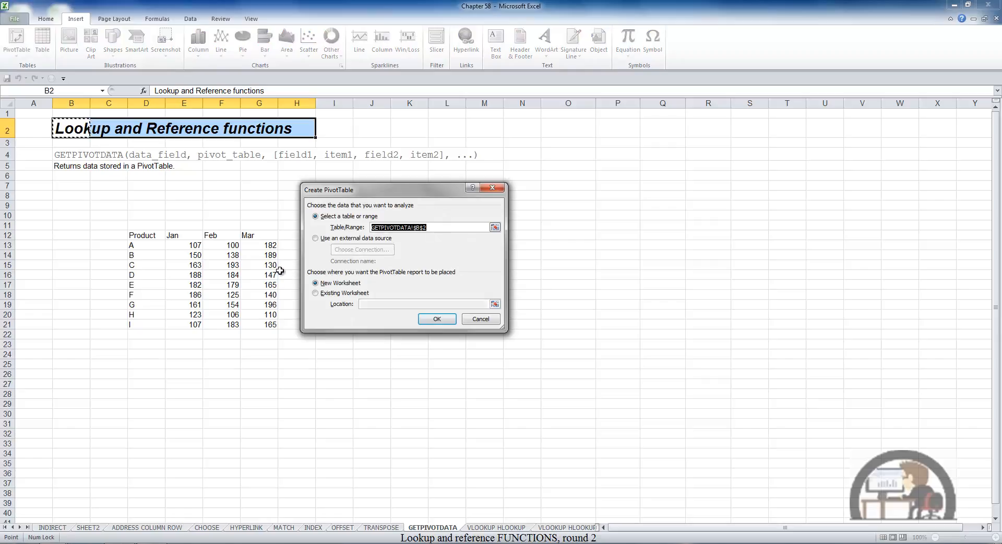
pyautogui.click(143, 237)
pyautogui.moveTo(144, 236); pyautogui.dragTo(272, 325)
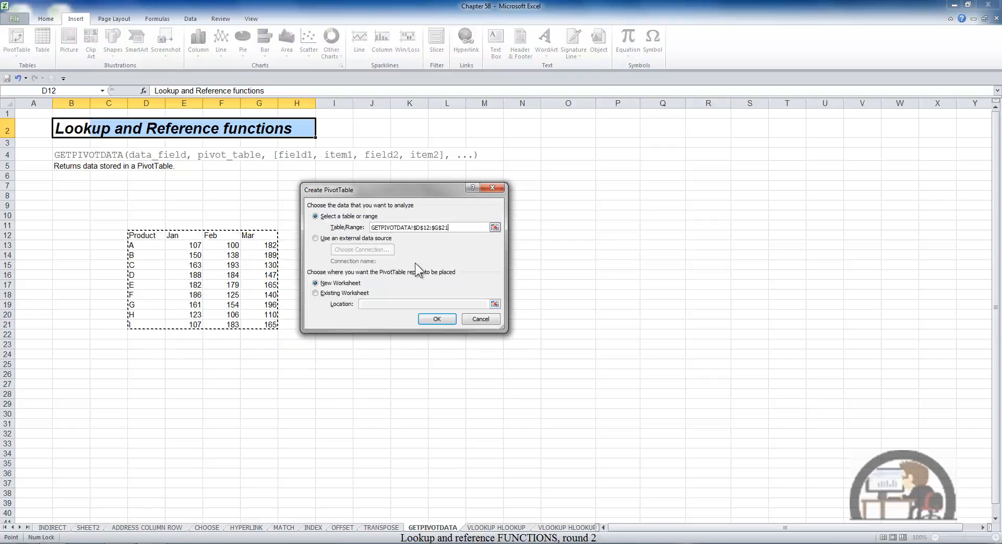
pyautogui.click(317, 293)
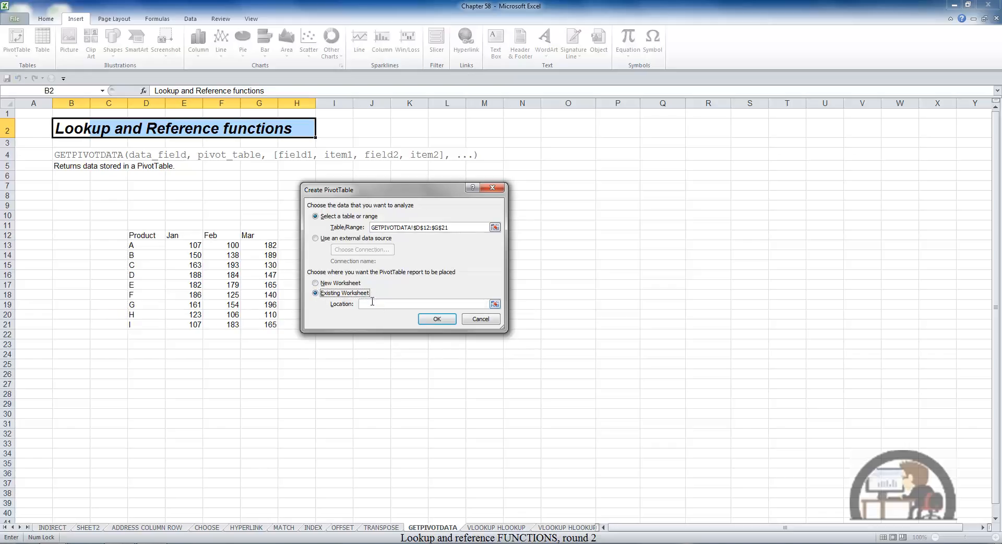
pyautogui.click(370, 304)
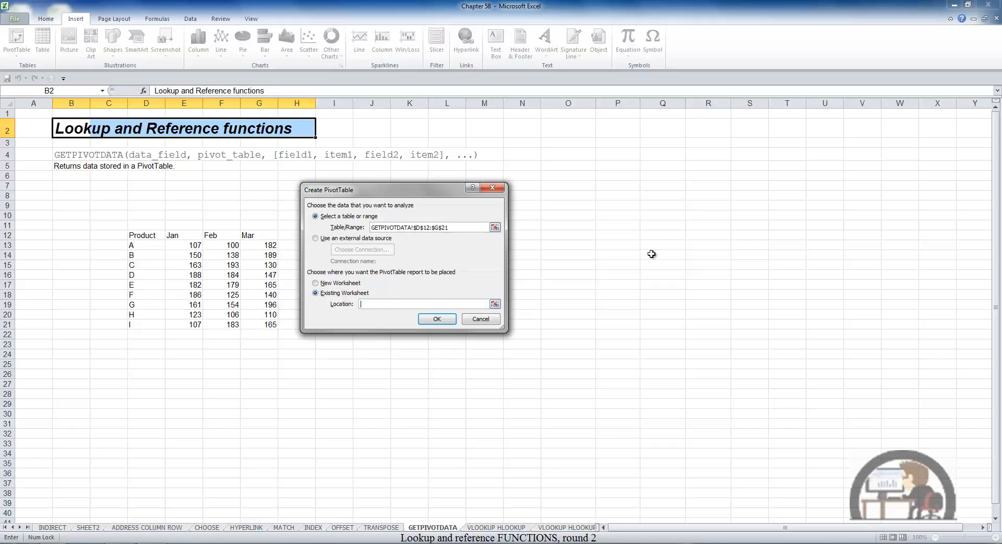
pyautogui.click(590, 223)
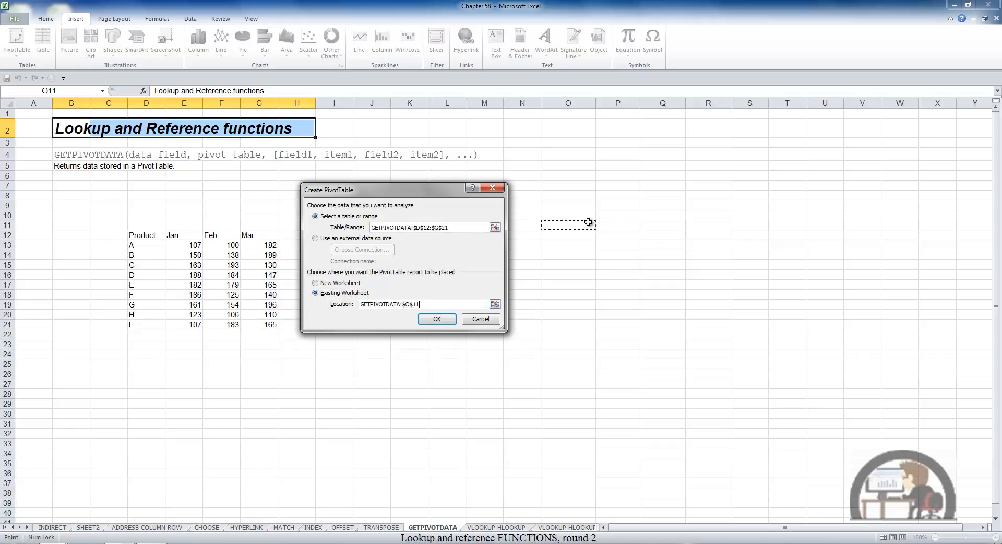
pyautogui.click(439, 319)
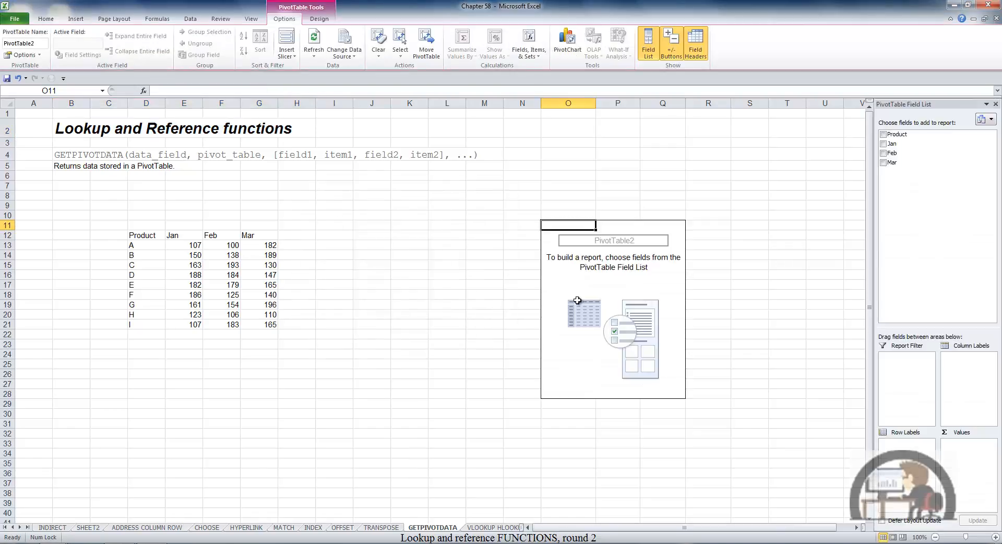
# Lay out the PivotTable with Product as row labels and Jan, Feb and Mar as summed values
pyautogui.moveTo(899, 135); pyautogui.dragTo(913, 452)
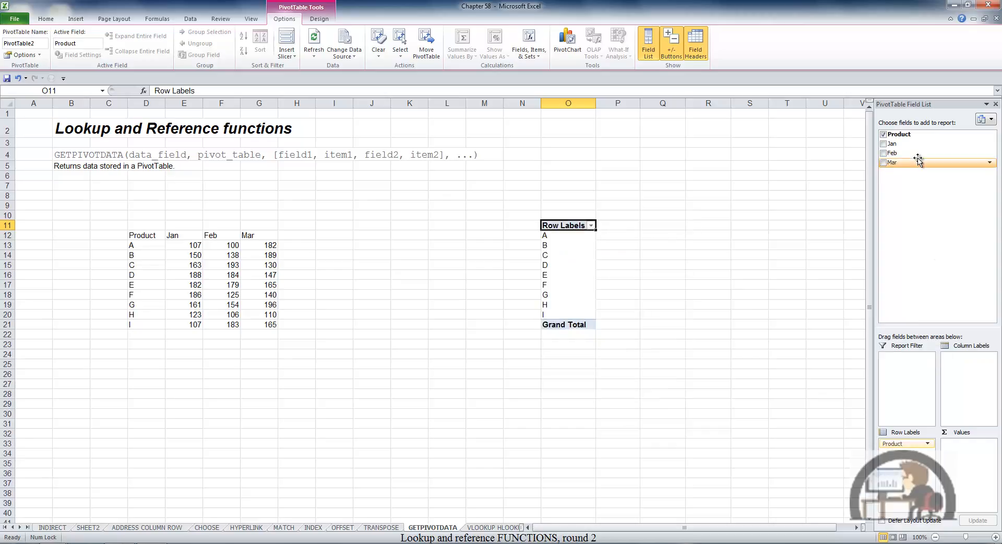
pyautogui.moveTo(900, 145); pyautogui.dragTo(969, 449)
pyautogui.moveTo(891, 155); pyautogui.dragTo(967, 454)
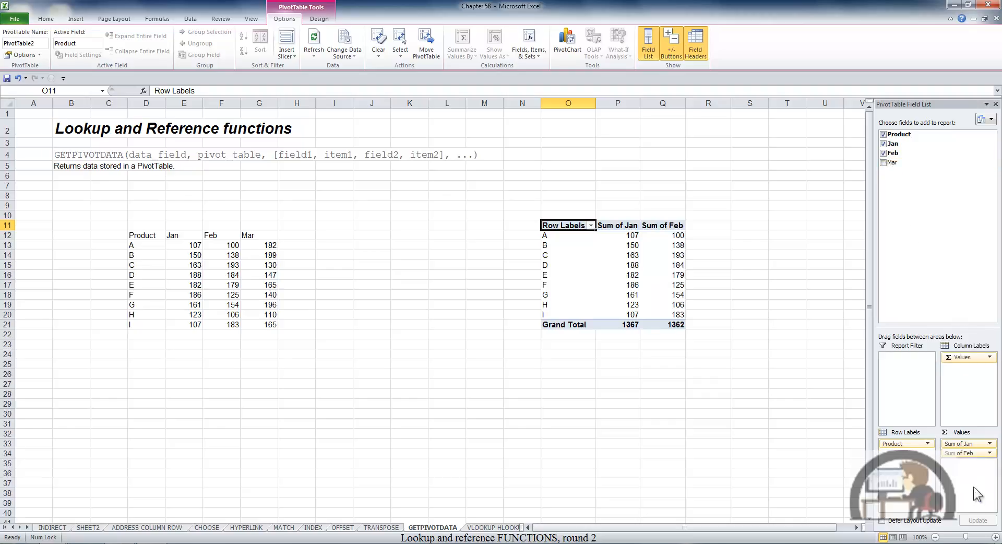
pyautogui.moveTo(892, 162); pyautogui.dragTo(975, 488)
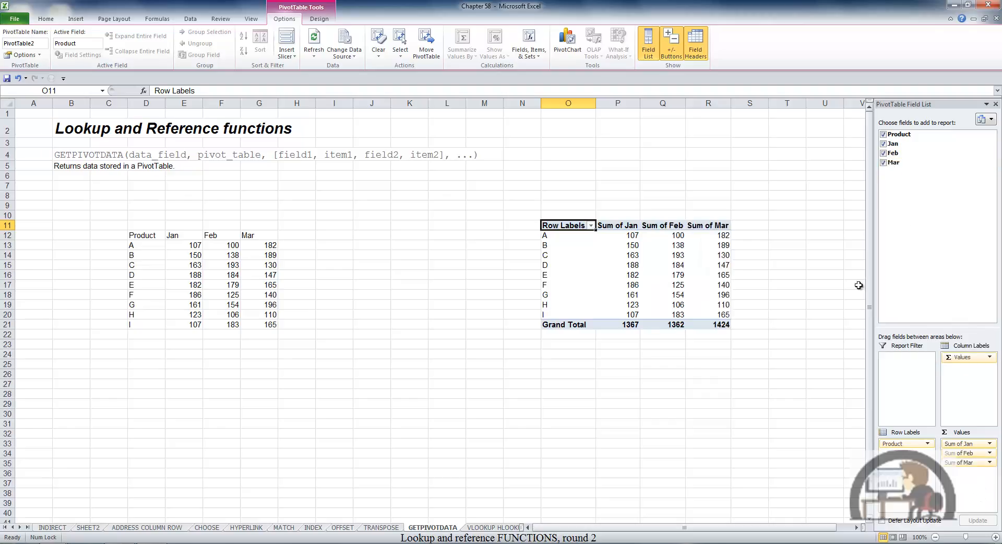
# Enter a GETPIVOTDATA formula in J13 that returns product B's Sum of Jan by referencing its PivotTable cell
pyautogui.click(386, 243)
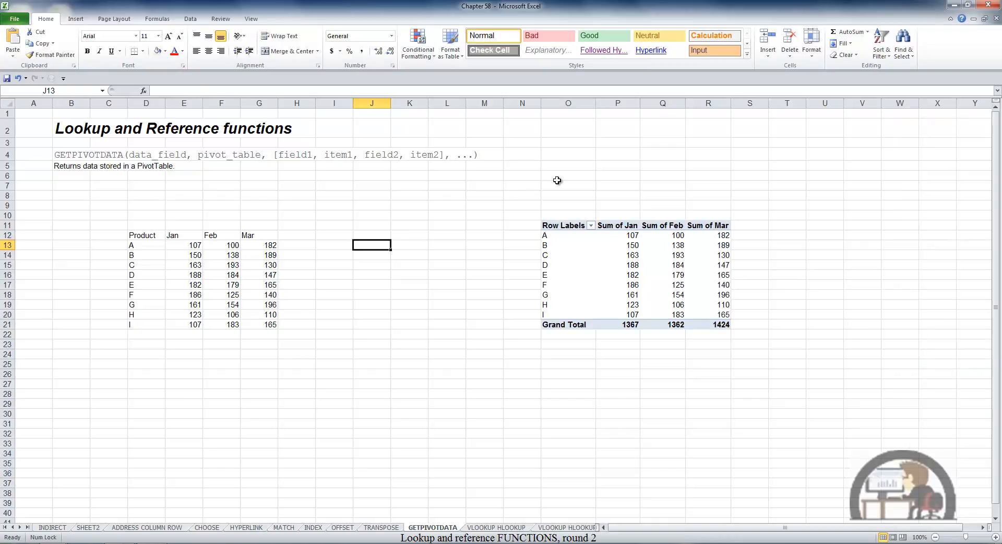
pyautogui.write('=')
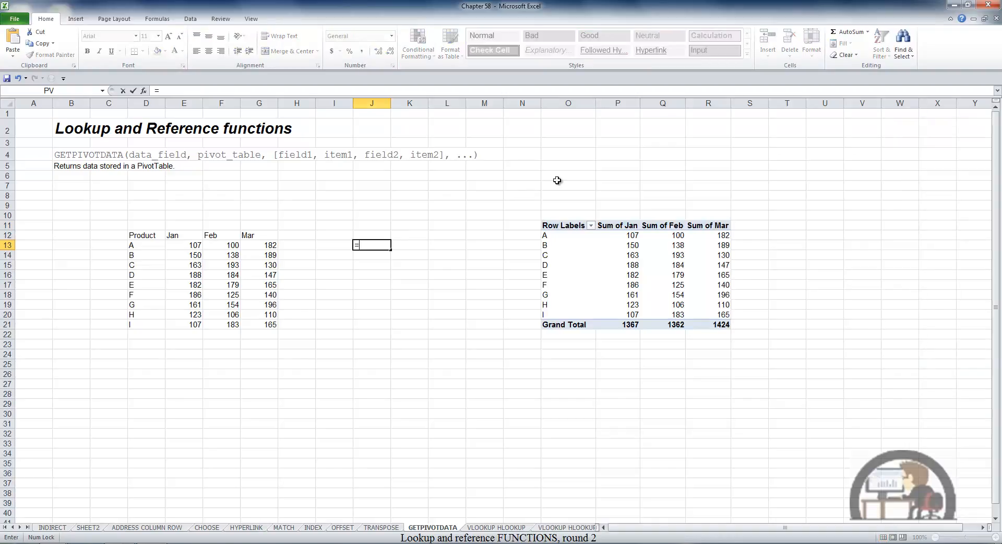
pyautogui.click(633, 245)
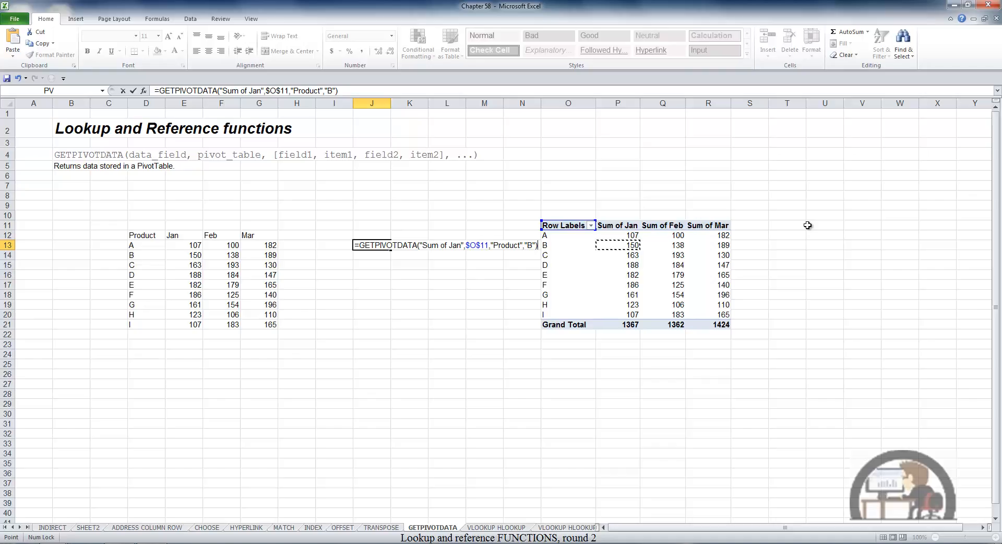
pyautogui.press('F2')
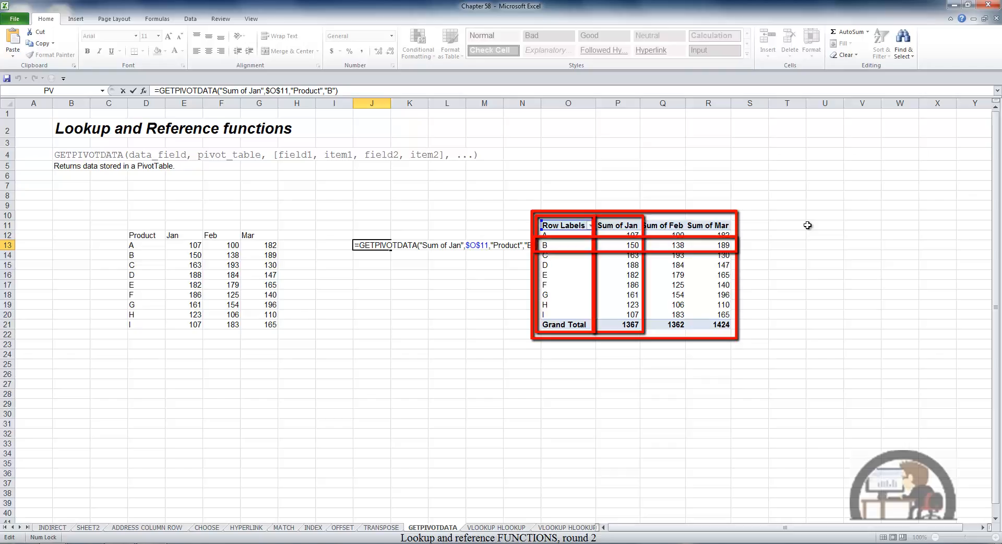
pyautogui.hotkey('ctrl', 'Return')
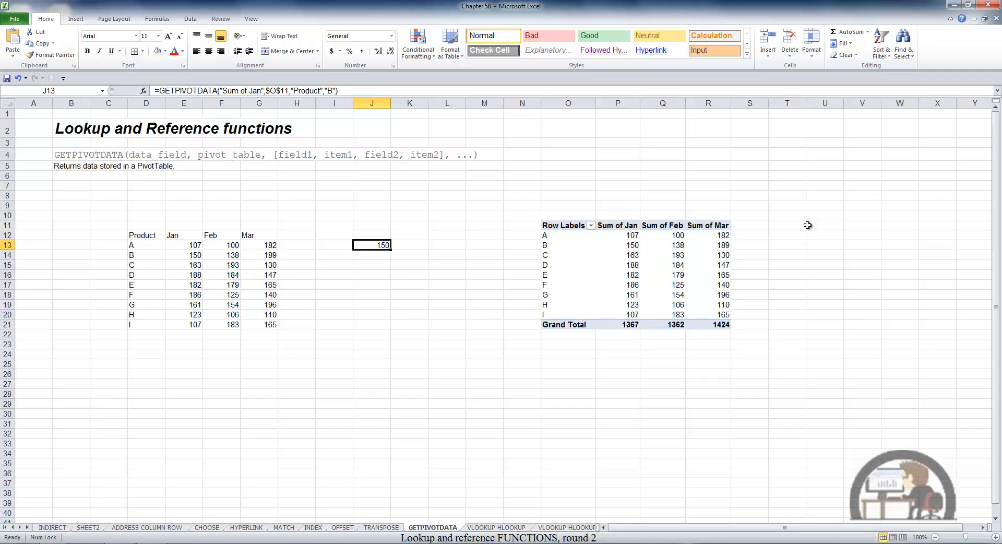
# Turn off the Generate GetPivotData option for the PivotTable
pyautogui.click(637, 275)
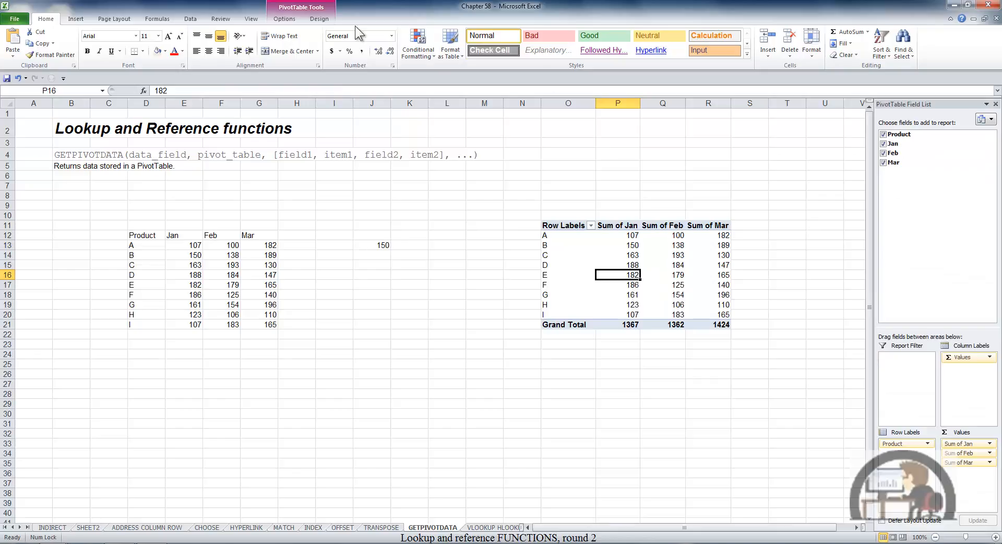
pyautogui.click(292, 20)
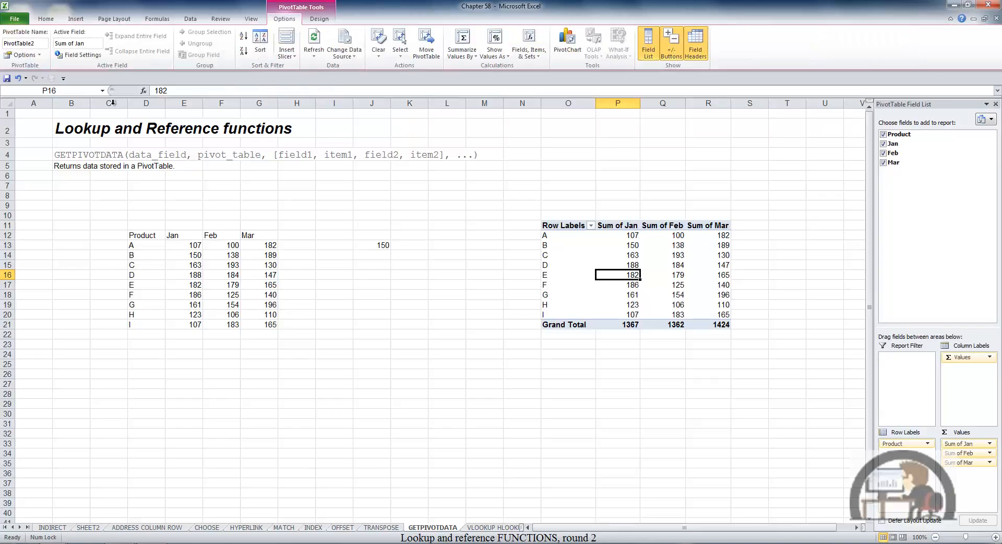
pyautogui.click(40, 54)
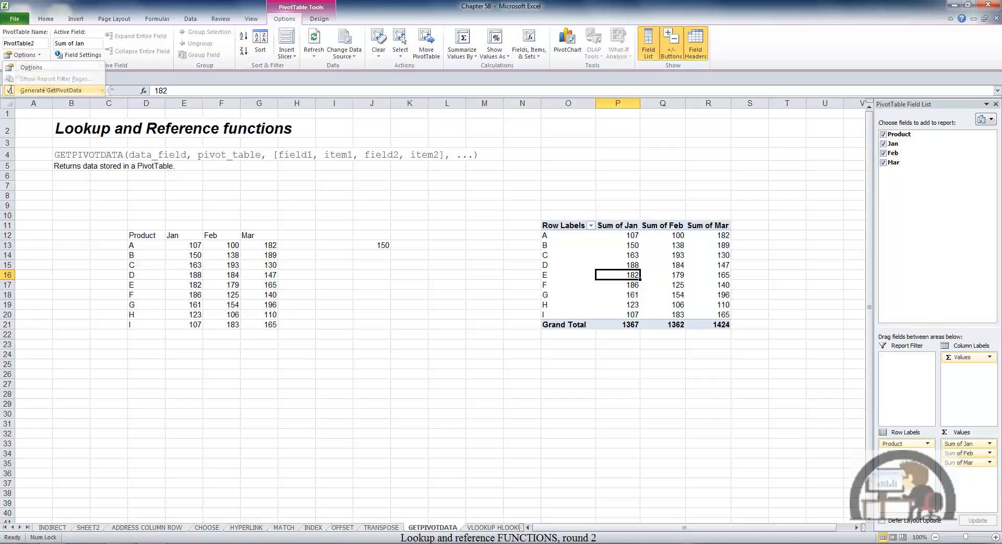
pyautogui.click(12, 91)
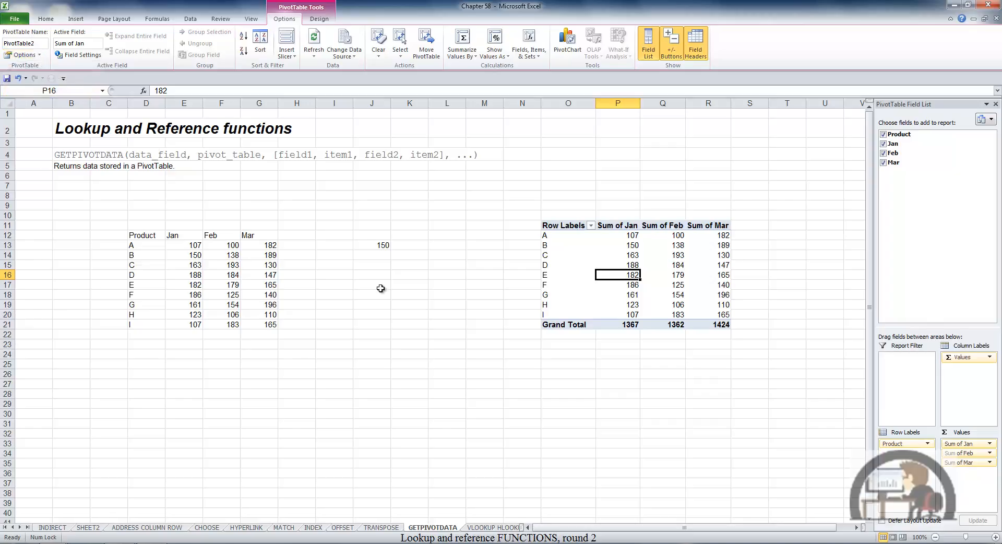
# Start a formula in J14 that references PivotTable cell Q15, product D's Sum of Feb
pyautogui.click(383, 247)
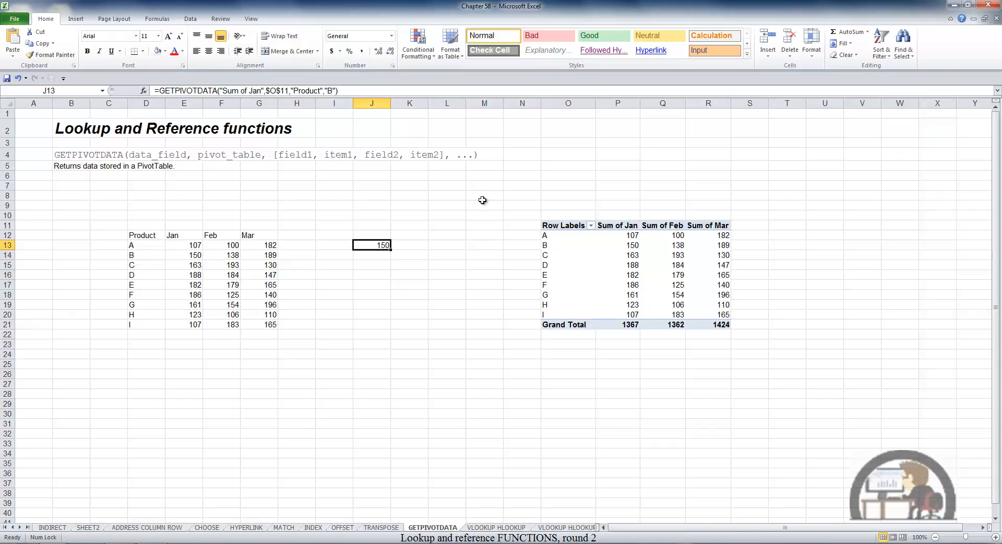
pyautogui.press('Down')
pyautogui.write('=')
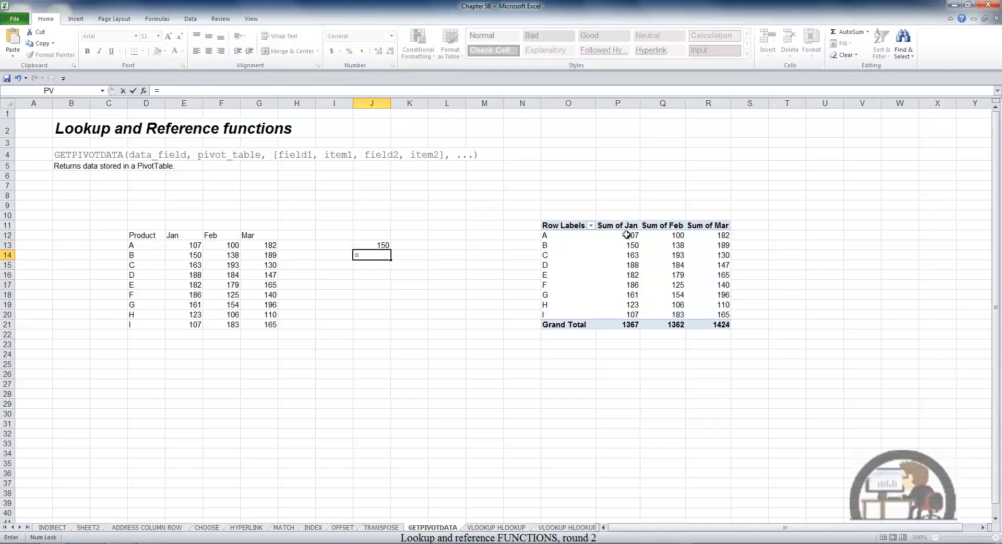
pyautogui.click(677, 263)
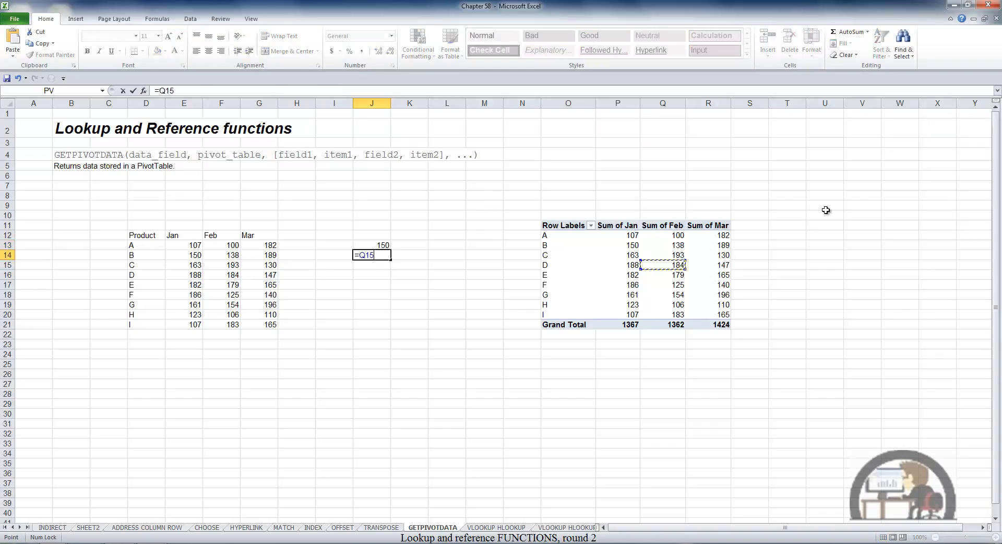